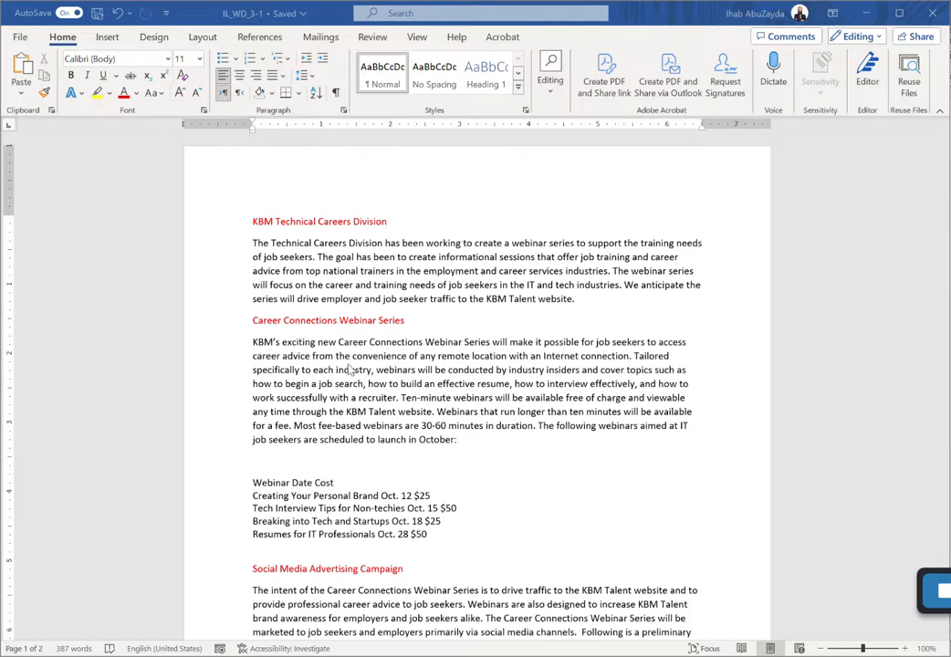
Step: Change the font color of the first heading, "KBM Technical Careers Division", to a blue theme color
scroll(341, 484, down, 10)
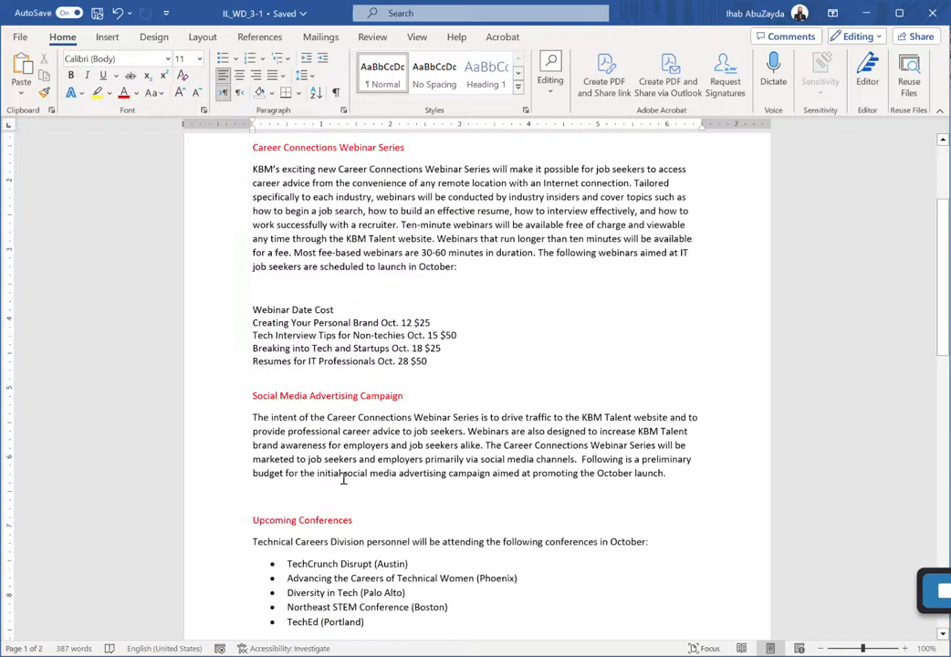
scroll(344, 511, down, 6)
scroll(374, 565, up, 6)
scroll(374, 567, up, 10)
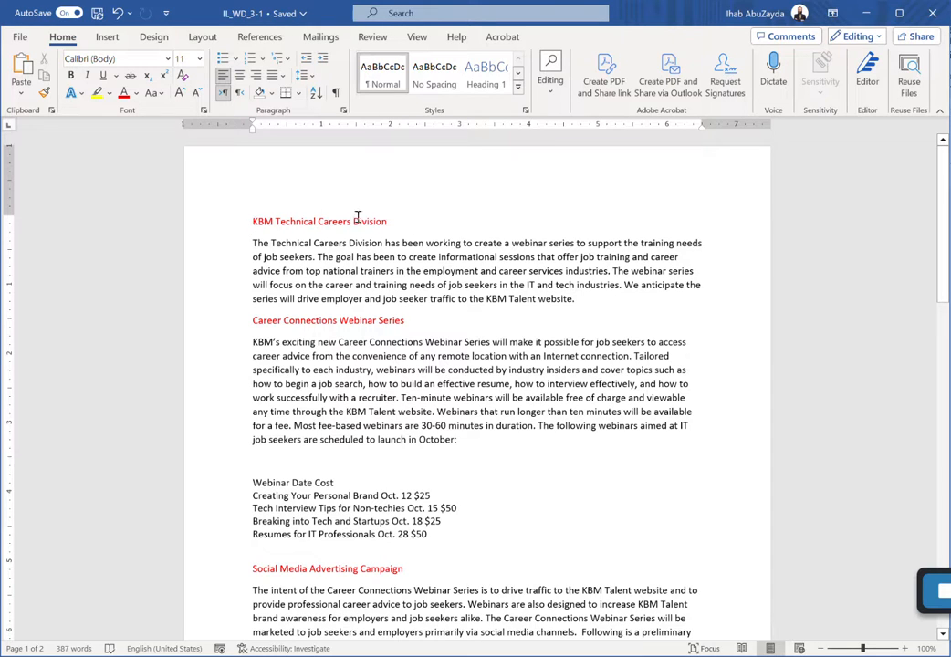
drag(395, 223, 252, 220)
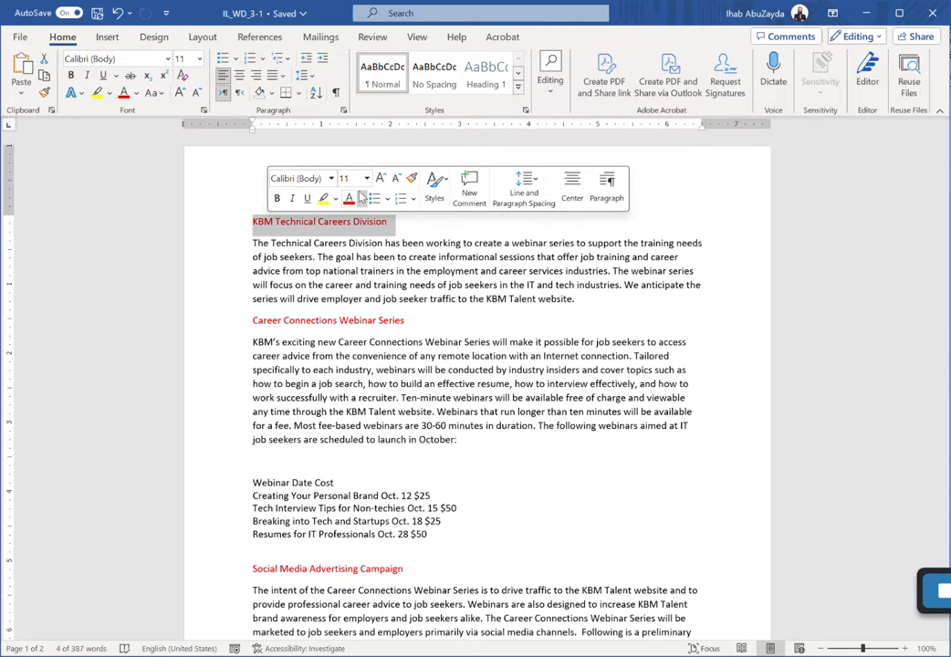
click(136, 94)
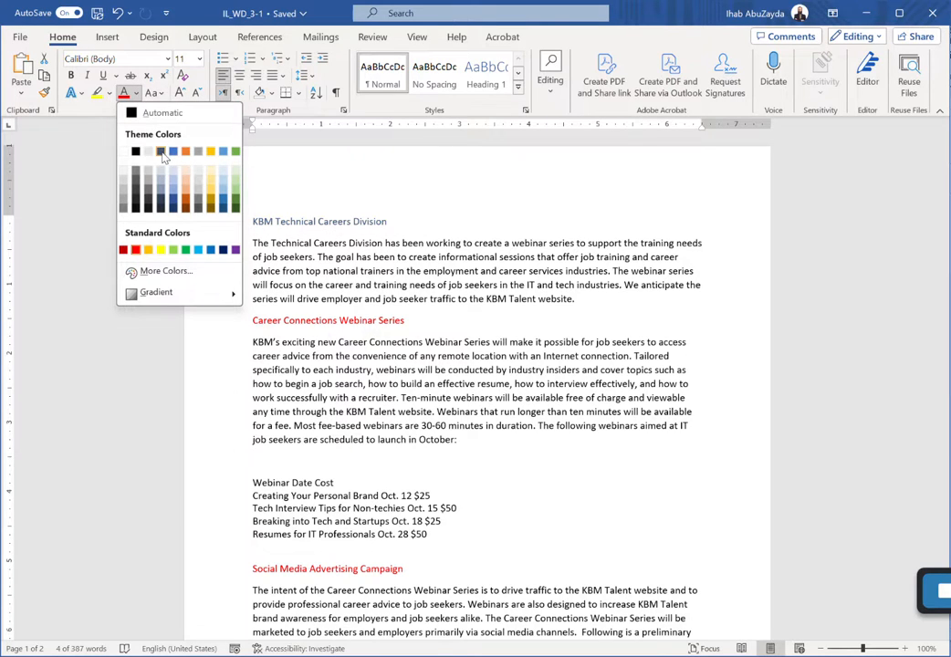
click(162, 152)
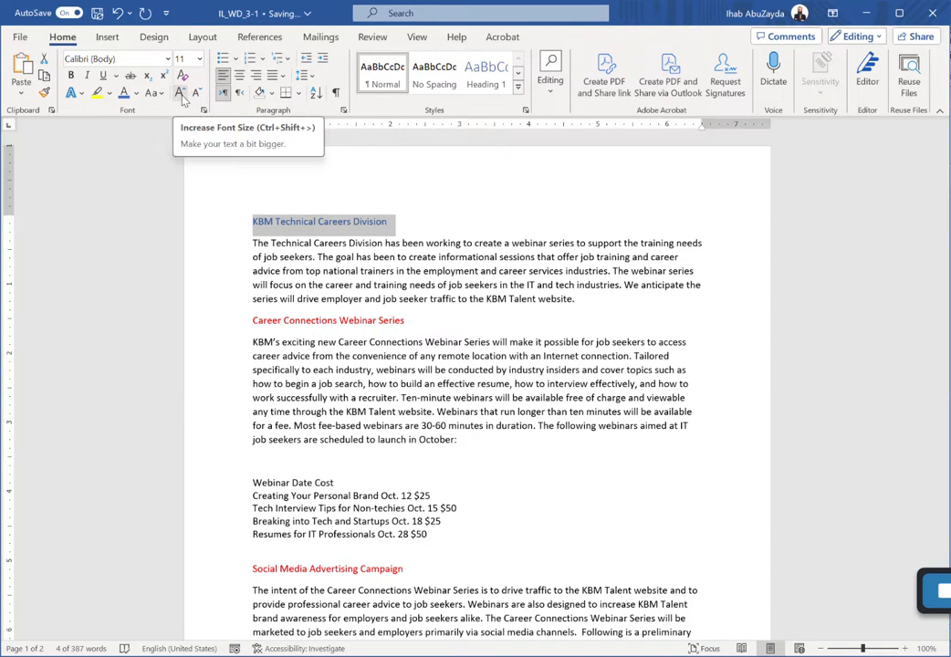
Step: Enlarge the "KBM Technical Careers Division" heading to 14 pt and make it bold and italic
click(180, 94)
click(181, 94)
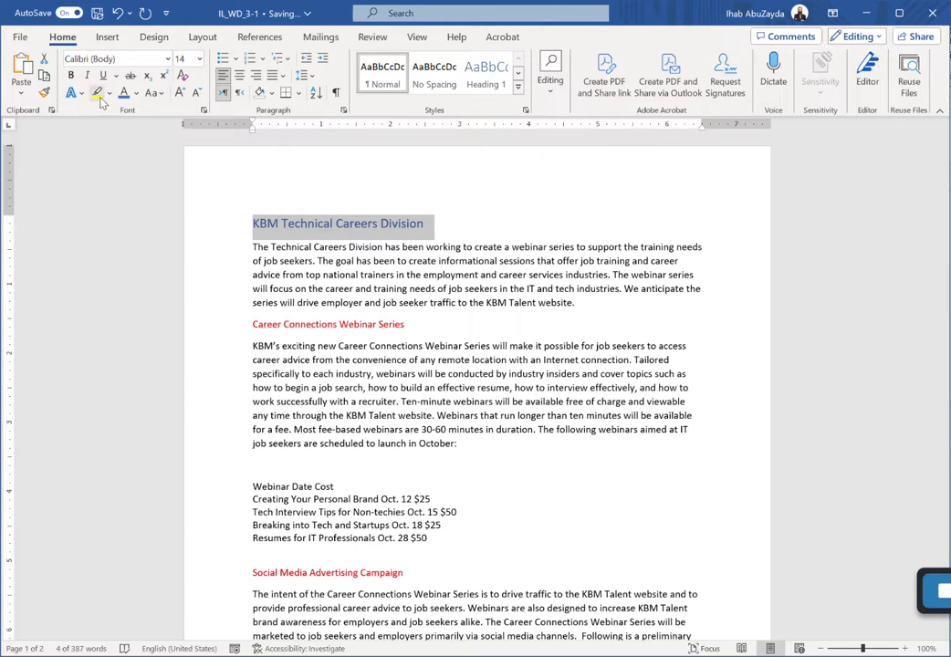
click(72, 76)
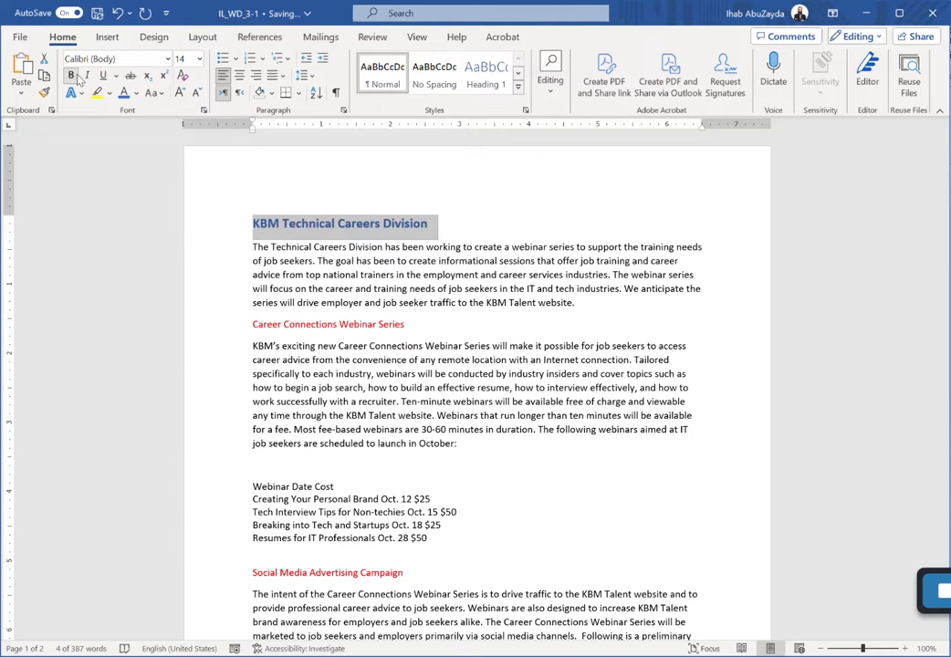
click(88, 77)
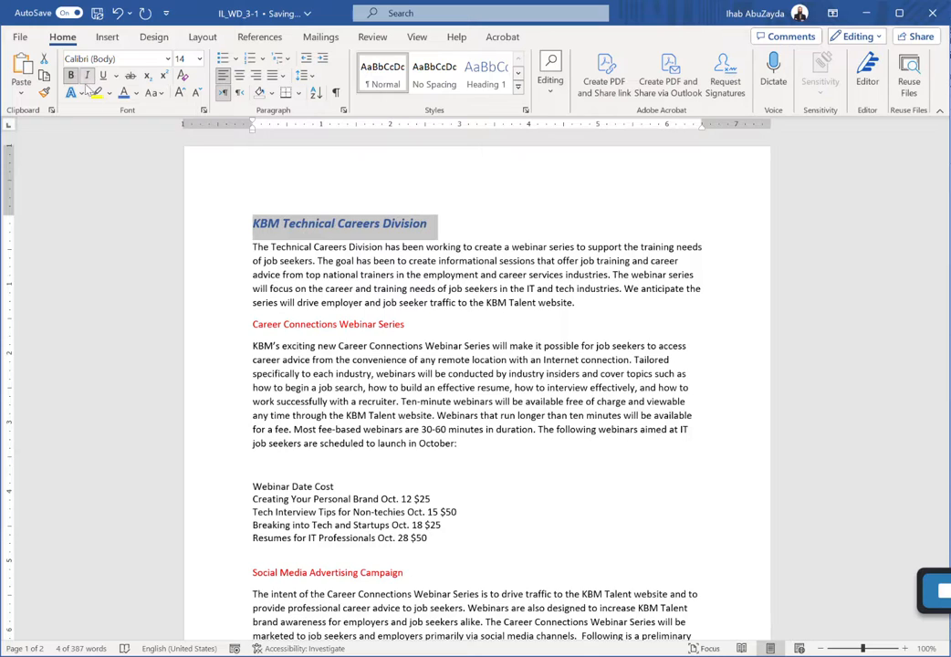
click(315, 225)
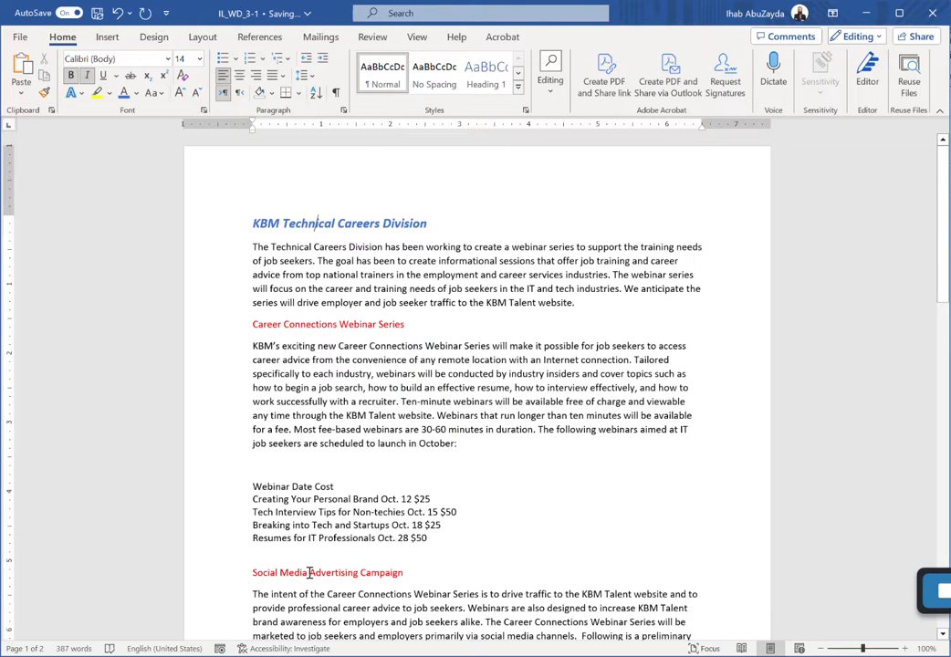
Step: Copy the formatting of the "KBM Technical Careers Division" heading onto the "Career Connections Webinar Series" heading with Format Painter
scroll(312, 579, down, 2)
scroll(312, 579, down, 10)
scroll(315, 564, up, 5)
scroll(314, 566, up, 8)
drag(430, 223, 253, 223)
click(284, 248)
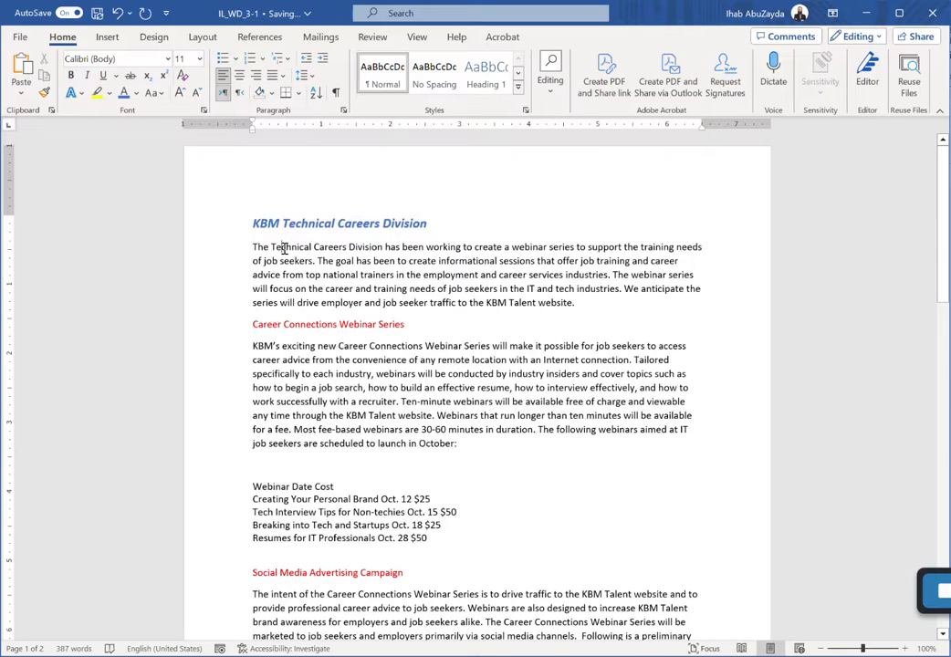
click(219, 228)
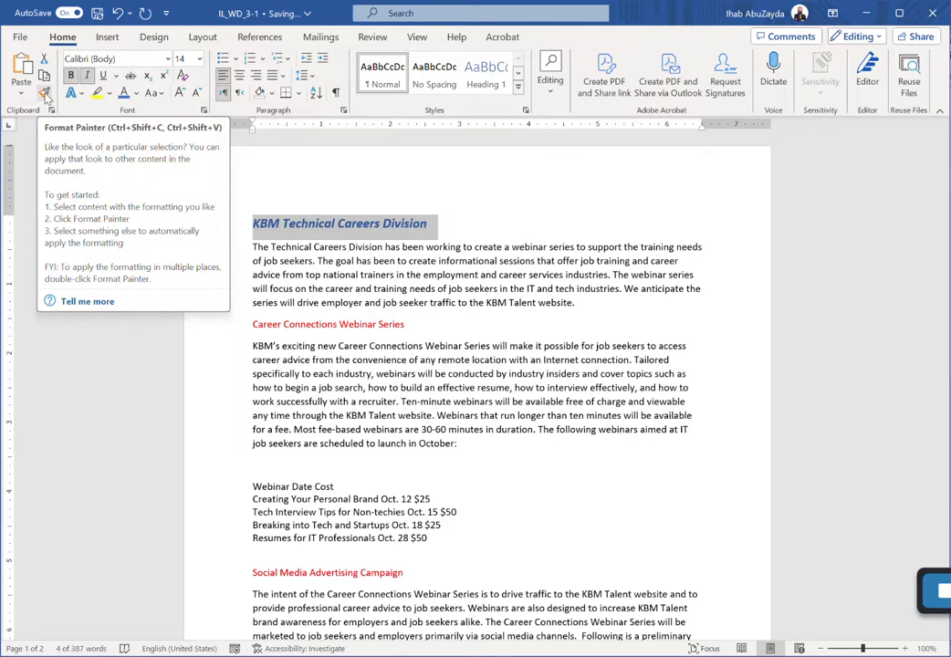
click(43, 95)
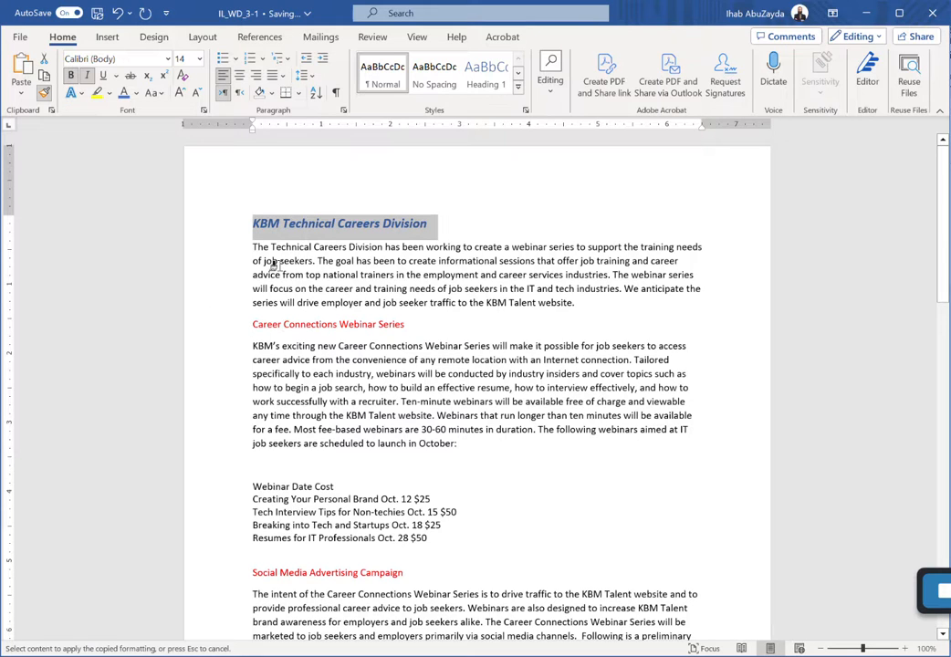
drag(247, 326, 404, 331)
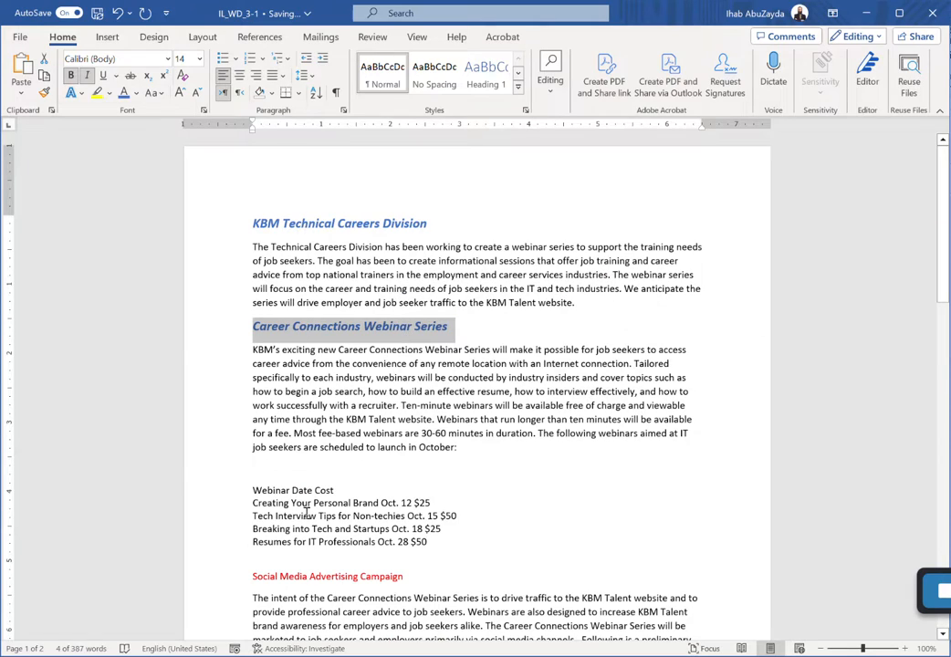
Step: Look through the rest of the document for headings that still need the new formatting
scroll(274, 456, down, 3)
scroll(280, 484, down, 6)
scroll(279, 493, up, 7)
scroll(275, 504, up, 2)
scroll(263, 435, down, 3)
scroll(310, 474, down, 6)
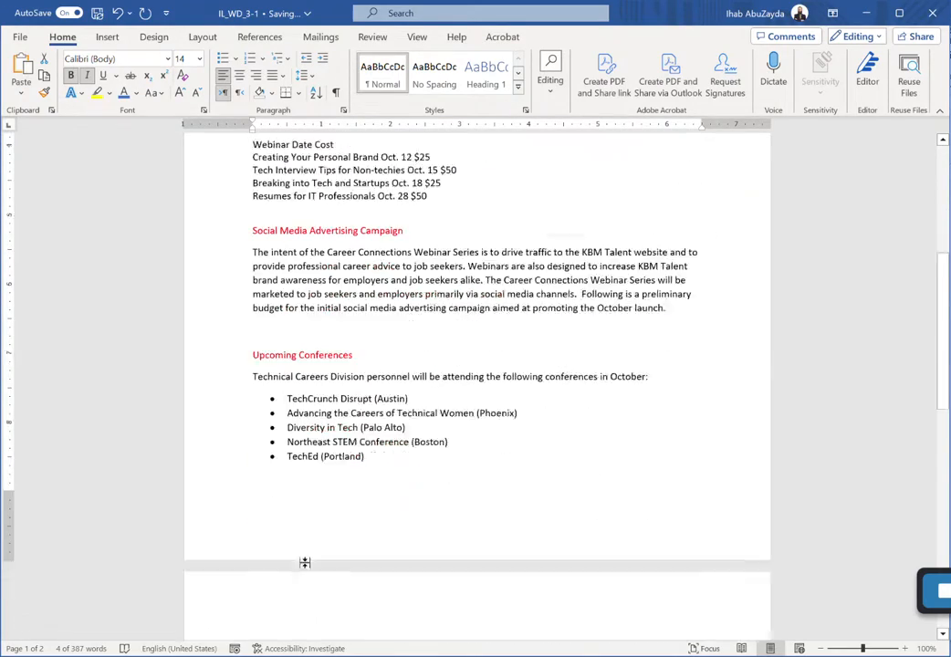
scroll(305, 560, up, 5)
scroll(304, 558, up, 4)
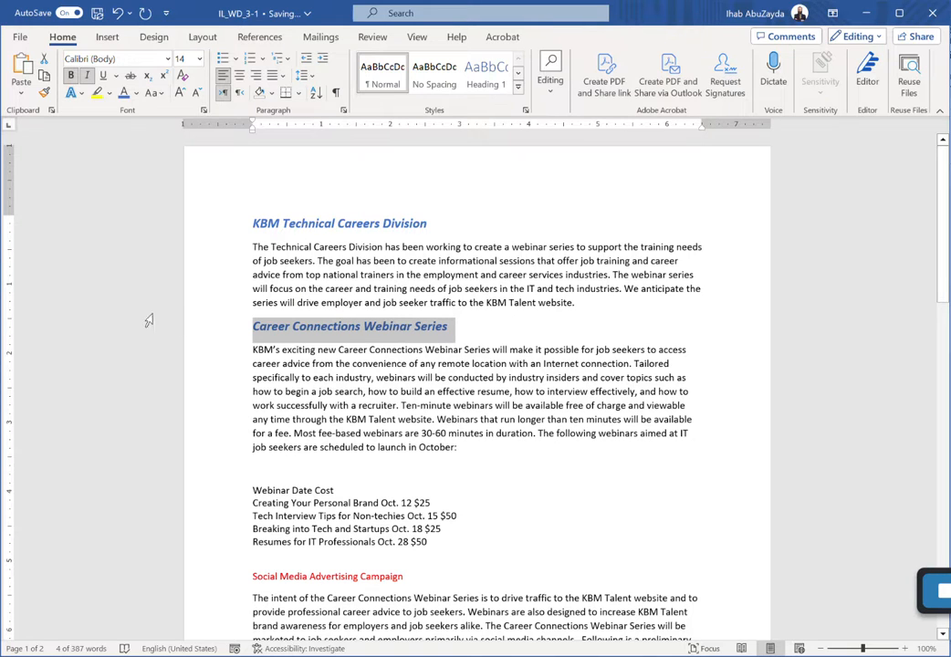
Step: Use Format Painter to copy the "Career Connections Webinar Series" heading's formatting onto the "Social Media Advertising Campaign" and "Upcoming Conferences" headings
click(46, 95)
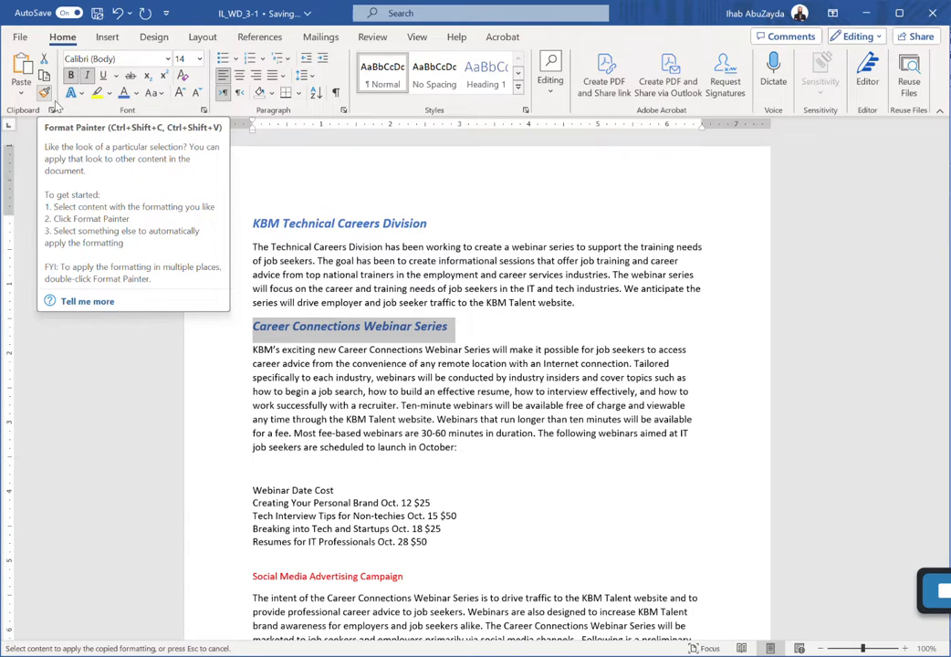
scroll(305, 438, down, 2)
scroll(301, 456, down, 2)
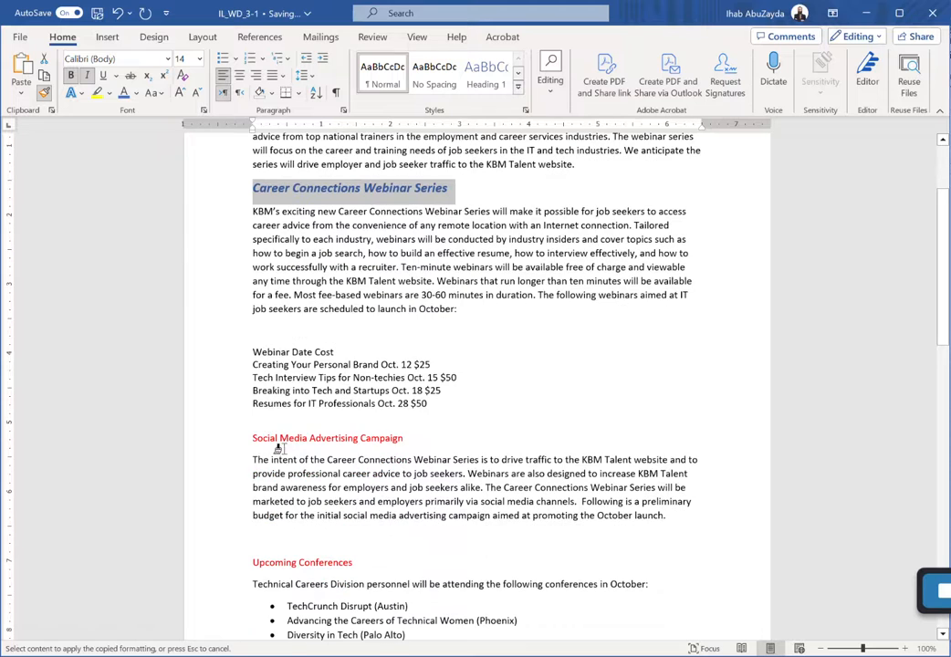
drag(252, 438, 399, 439)
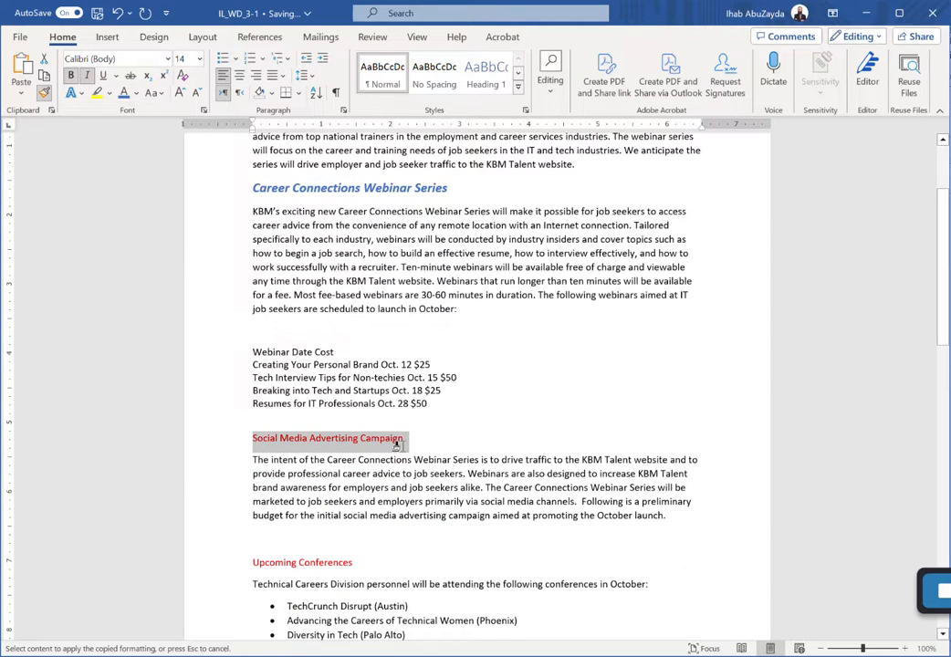
scroll(334, 478, down, 2)
scroll(334, 478, down, 1)
drag(249, 463, 360, 462)
Step: Apply the same copied formatting to the "Technical Careers Division Personnel" heading on page 2 and turn off Format Painter
scroll(269, 482, down, 10)
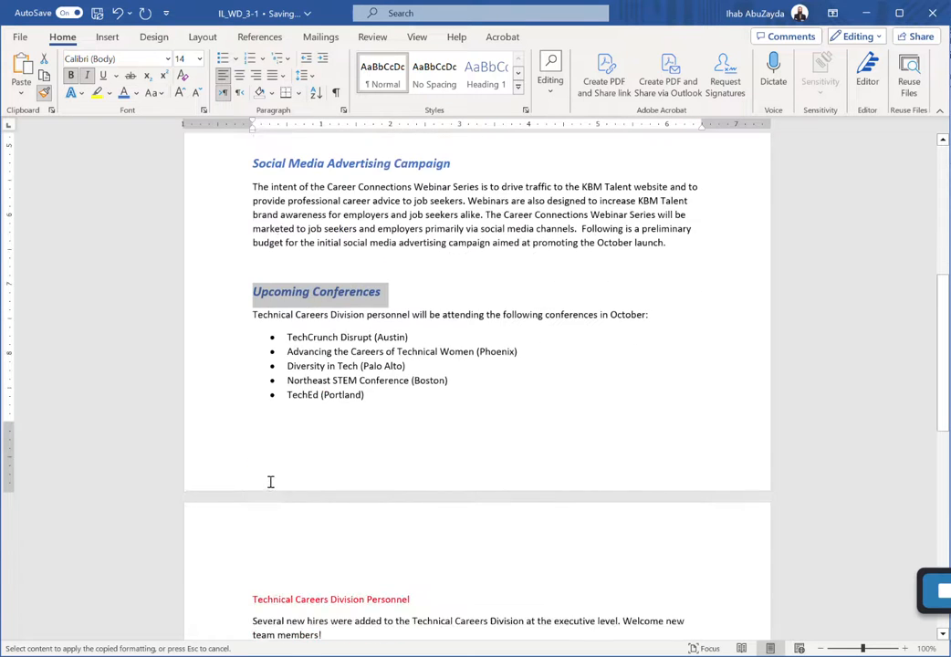
drag(249, 462, 410, 462)
scroll(336, 485, down, 2)
scroll(336, 484, down, 2)
scroll(333, 506, up, 13)
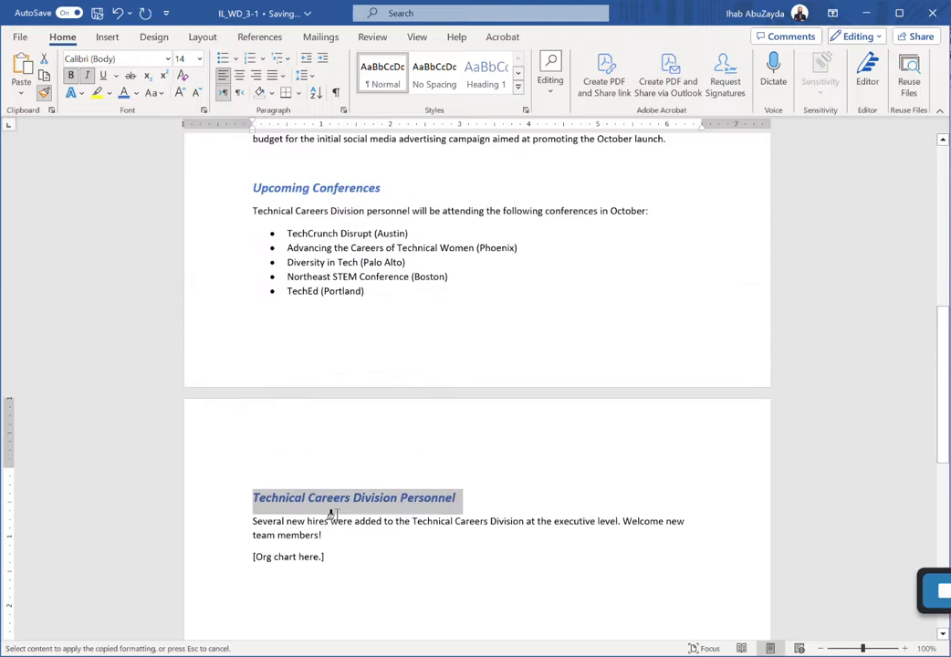
scroll(286, 547, up, 3)
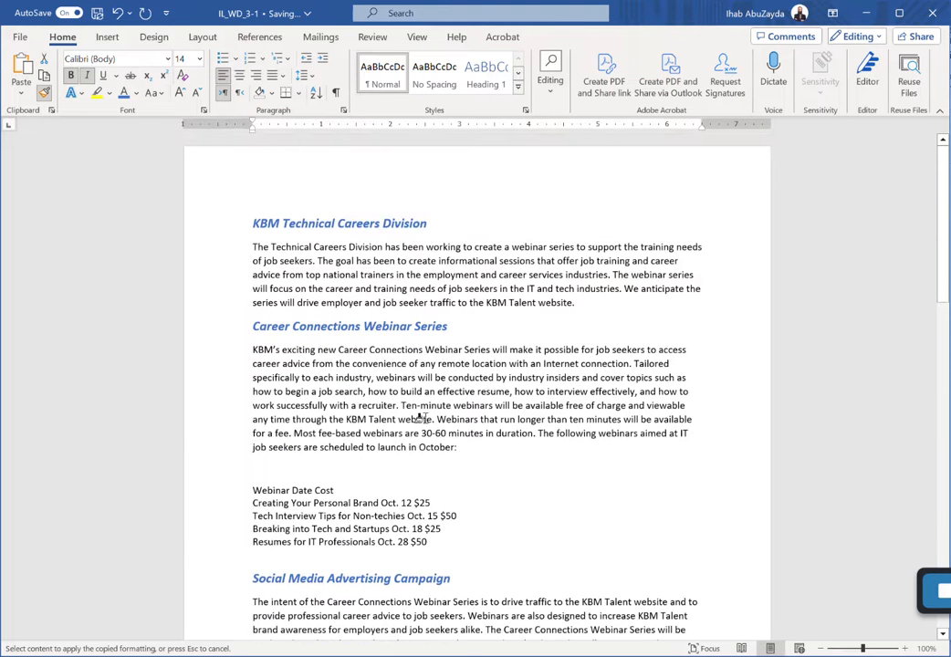
click(46, 99)
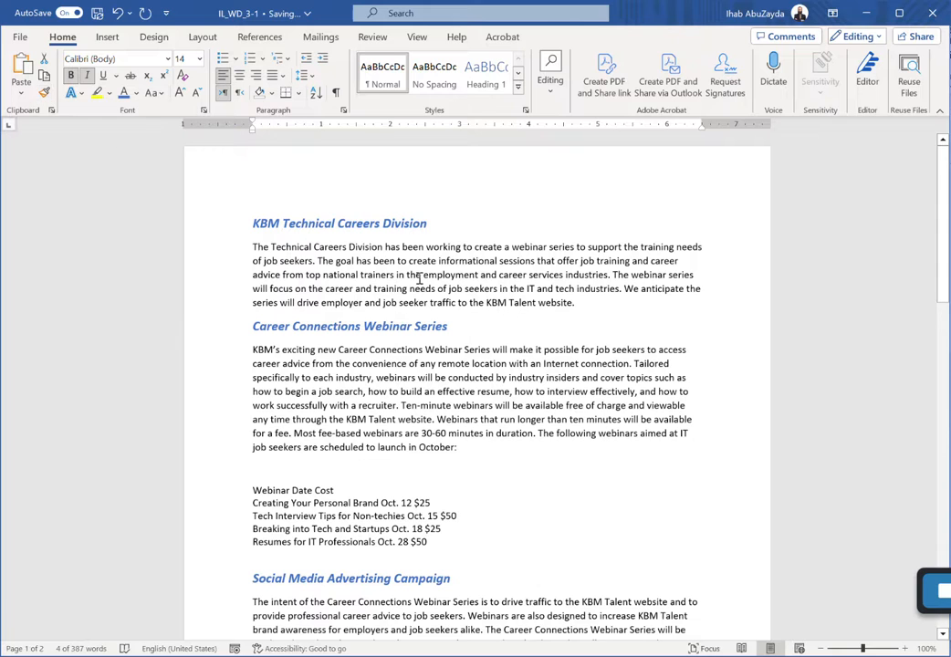
Step: Set left tab stops at 1 and 3.5 inches and a right tab stop at 5 inches for the five-line webinar list
scroll(422, 393, down, 2)
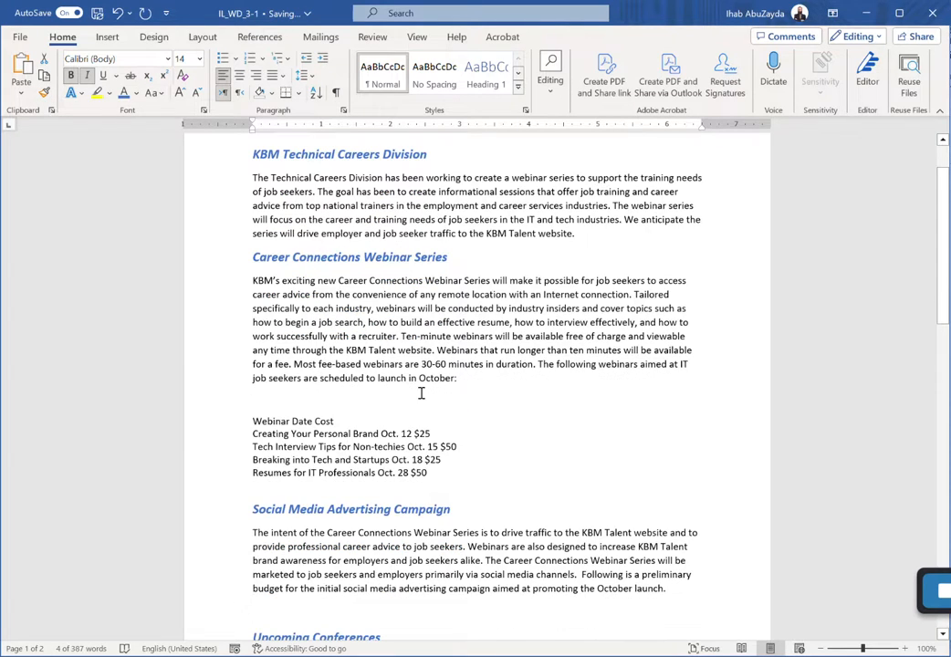
scroll(422, 393, down, 1)
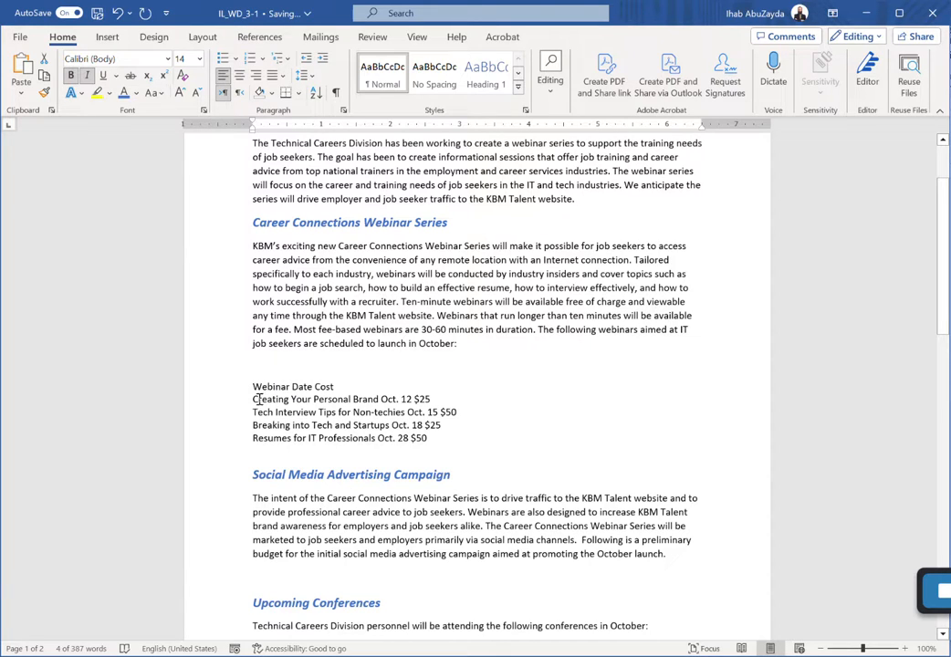
drag(255, 398, 418, 400)
double_click(422, 399)
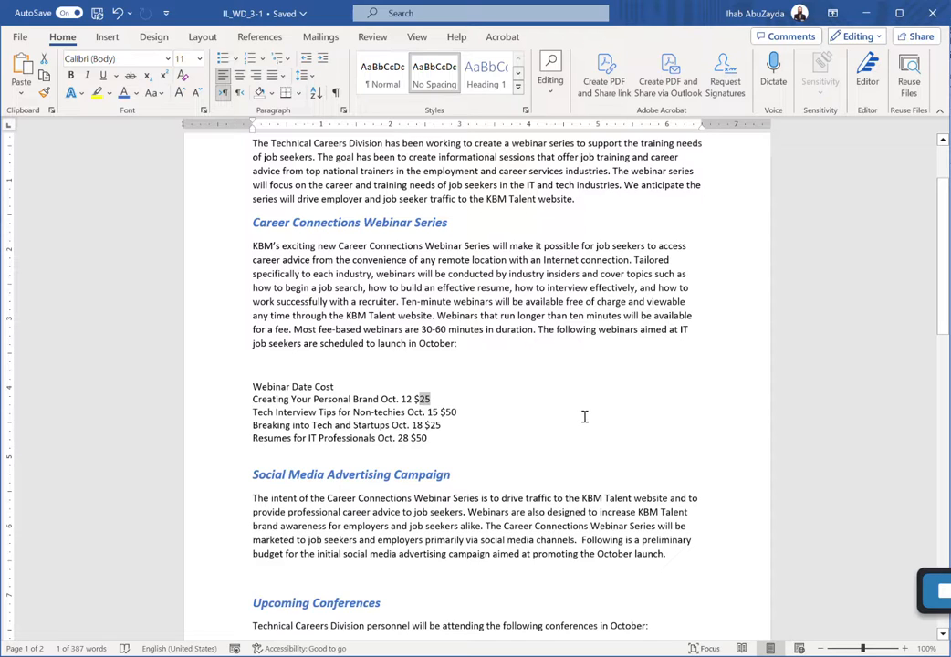
click(281, 401)
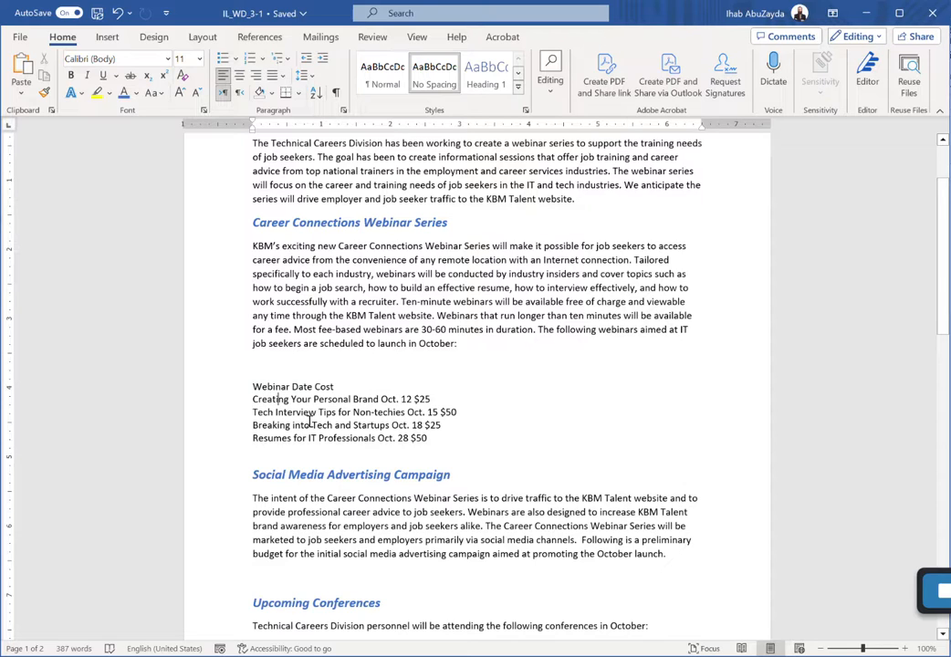
drag(437, 438, 288, 394)
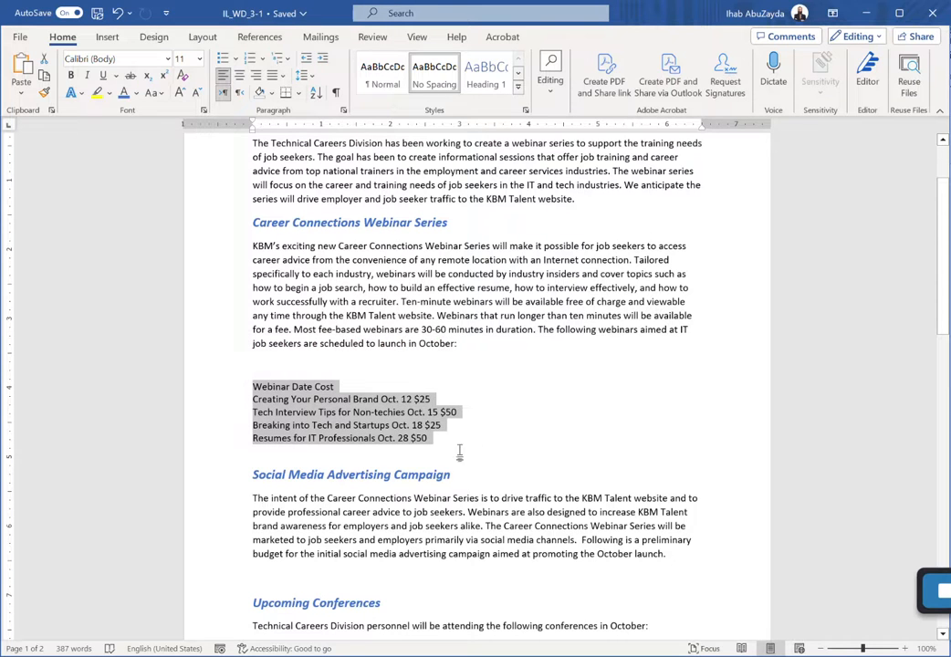
scroll(295, 391, down, 1)
scroll(295, 391, down, 4)
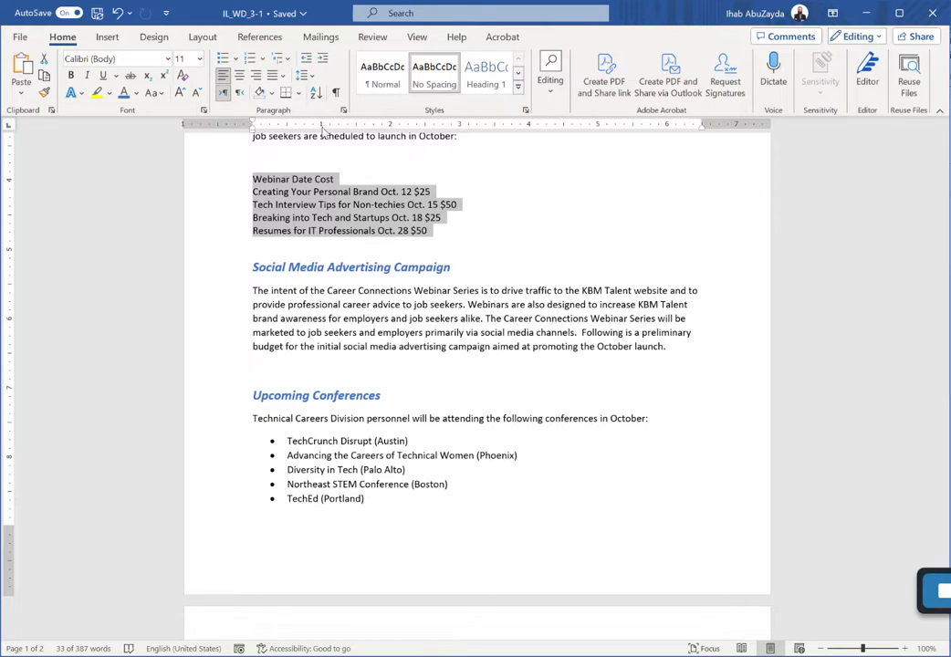
click(9, 128)
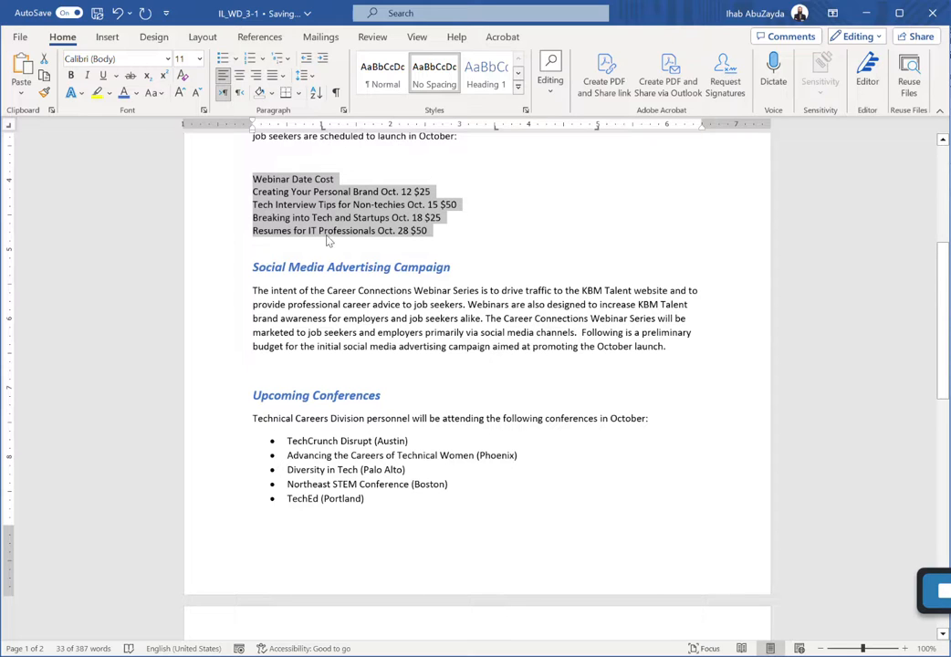
click(326, 187)
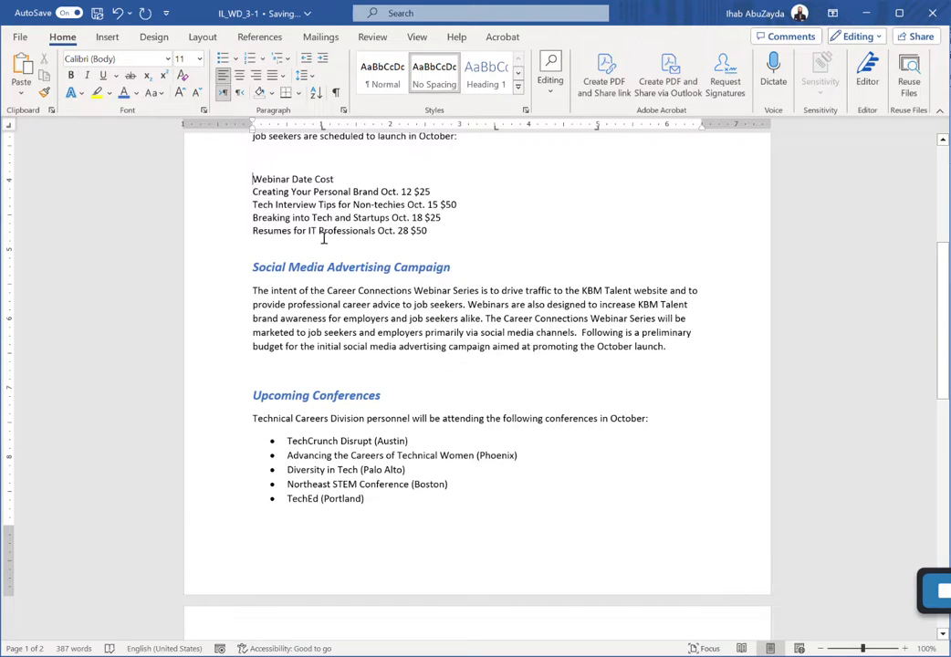
Step: Insert tabs before Webinar, Date and Cost in the list's header line to align them with the tab stops
click(254, 182)
key(Tab)
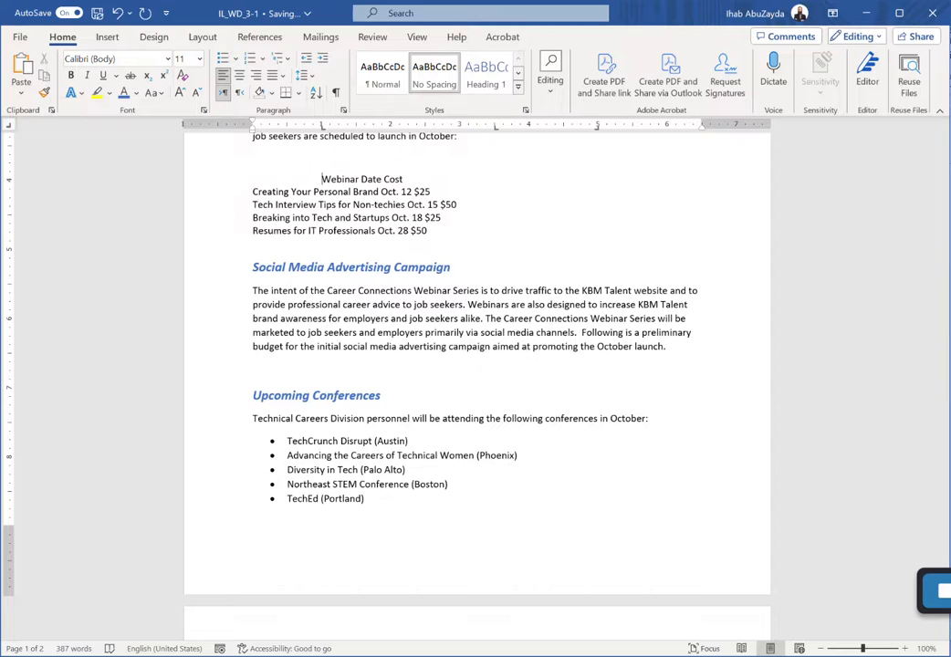
drag(948, 290, 948, 300)
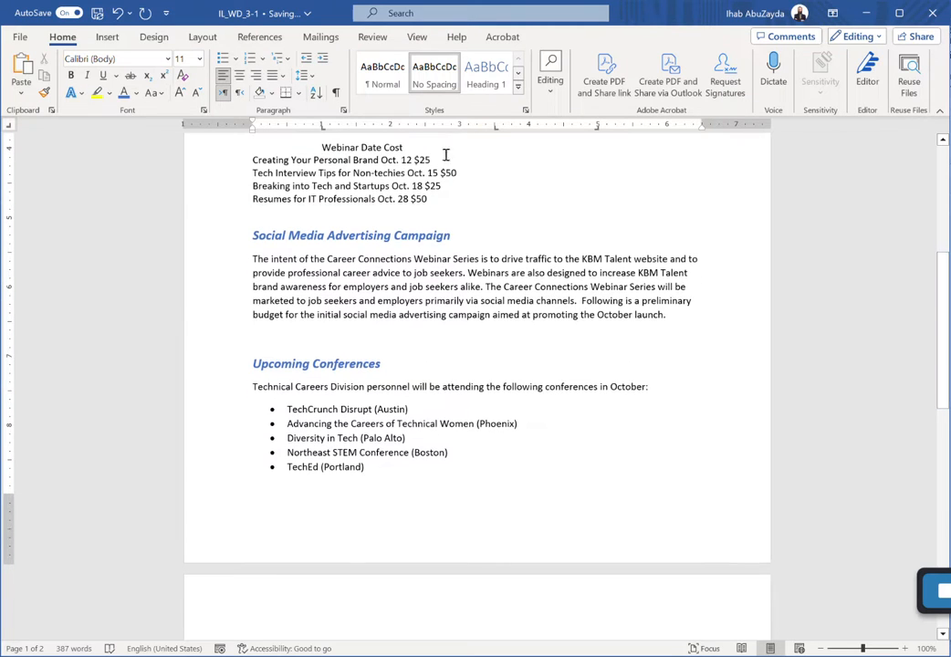
click(362, 147)
key(Tab)
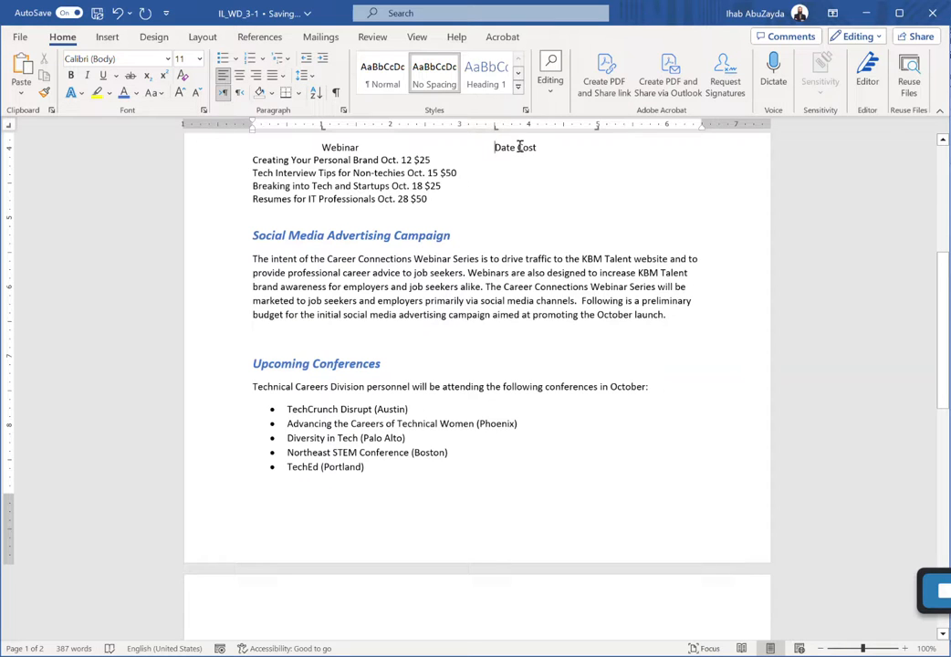
click(519, 147)
key(Tab)
Step: Insert tabs before the title, date and cost in the "Creating Your Personal Brand" line to align them with the column headings
click(255, 159)
key(Tab)
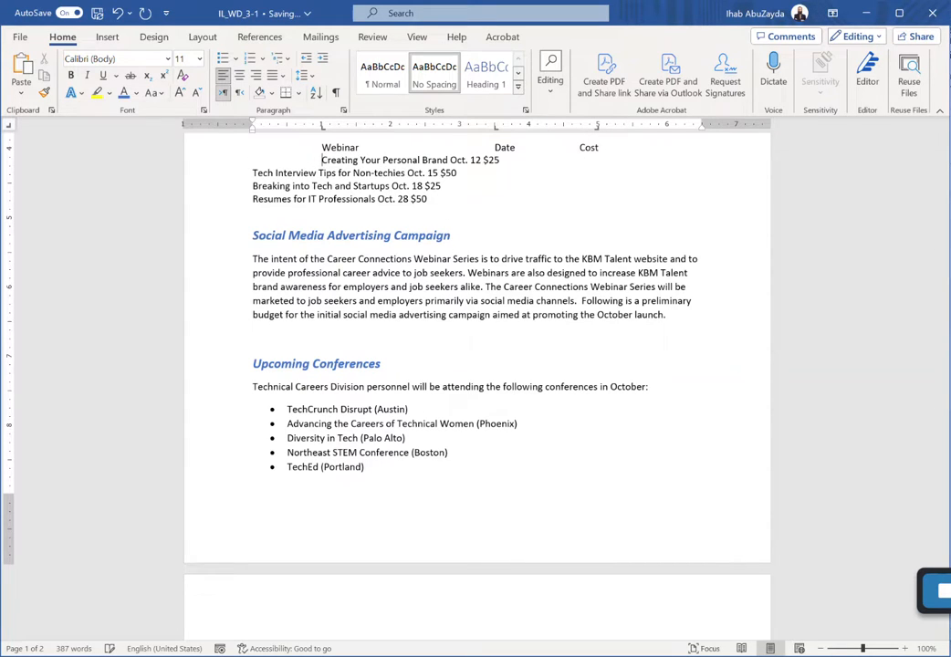
click(449, 160)
key(Tab)
click(527, 160)
key(Tab)
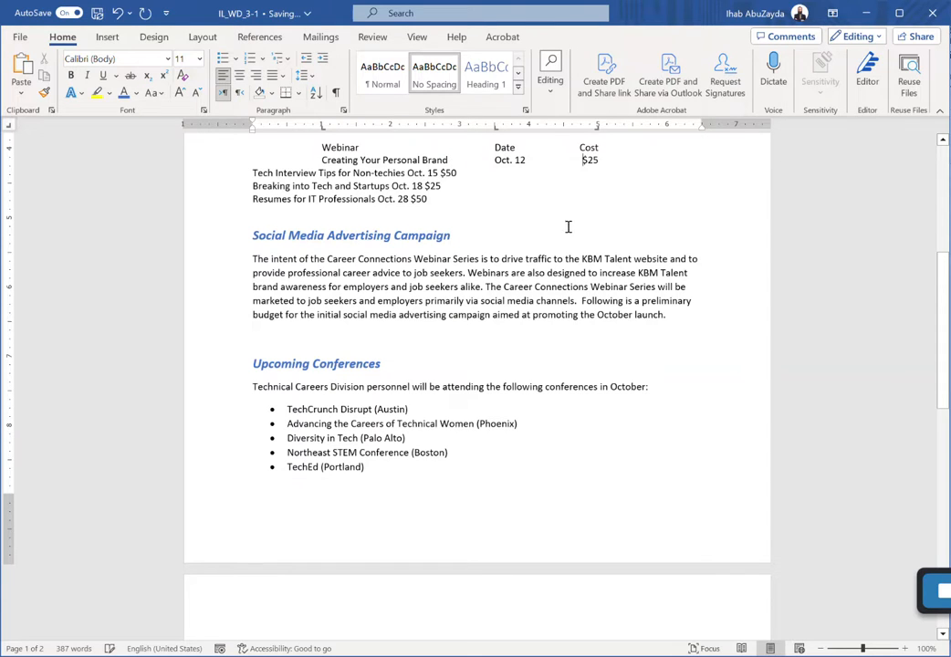
Step: Insert tabs before the title, date and cost in the "Tech Interview Tips for Non-techies" line to align them with the columns
click(252, 172)
key(Tab)
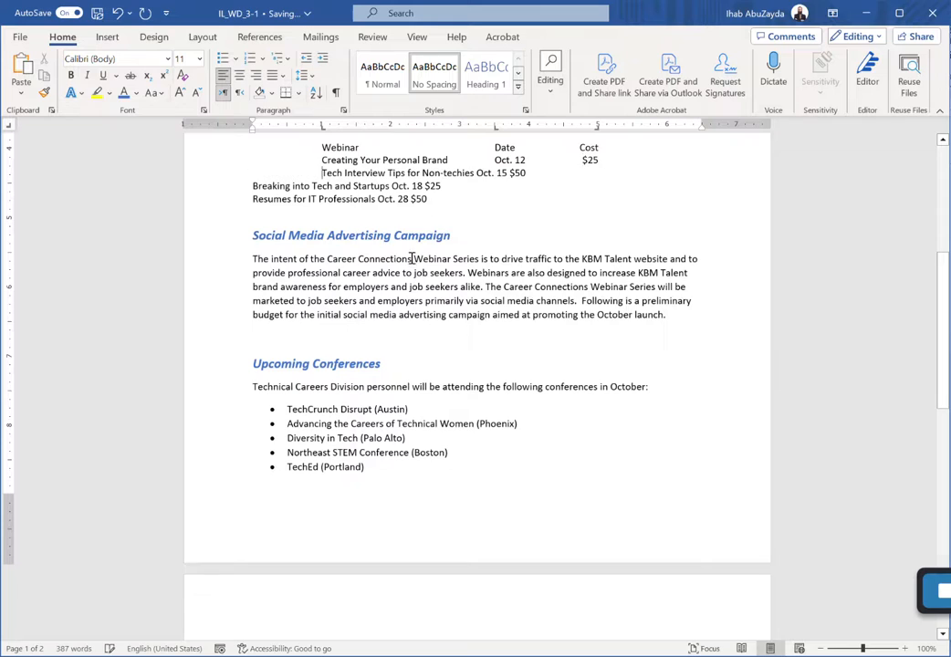
click(476, 174)
key(Tab)
click(529, 174)
key(Tab)
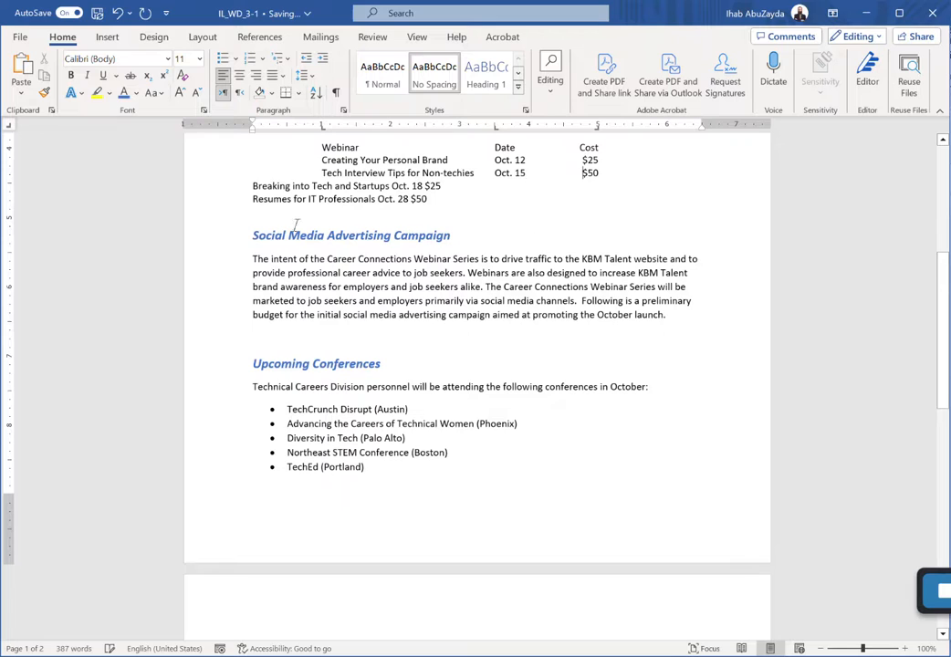
Step: Insert tabs before the title, date and cost in the "Breaking into Tech and Startups" line to align them with the columns
click(253, 186)
key(Tab)
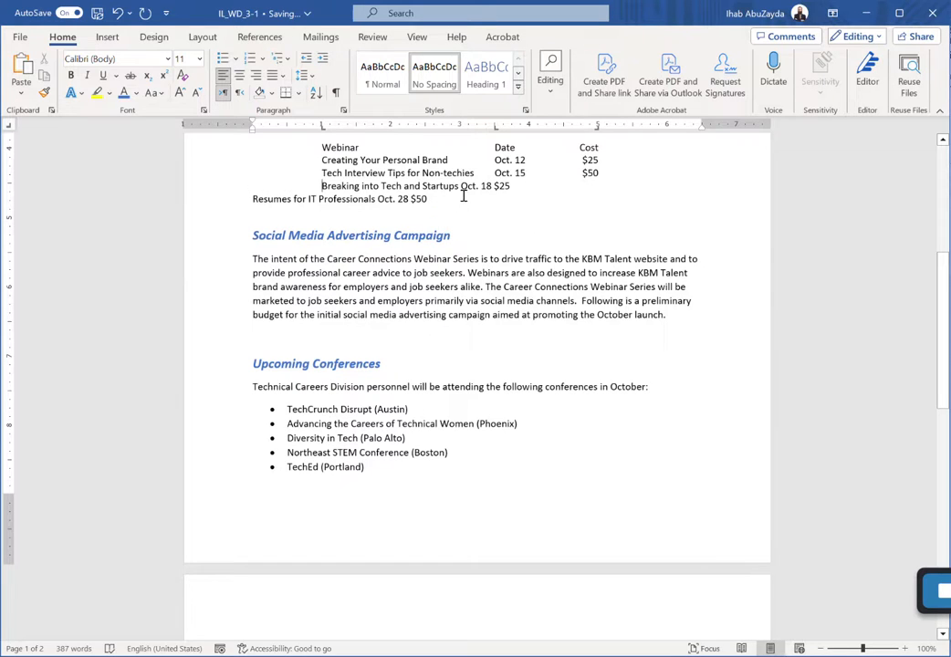
click(462, 188)
key(Tab)
click(528, 186)
key(Tab)
Step: Insert tabs before the title, date and cost in the "Resumes for IT Professionals" line to align them with the columns
click(255, 199)
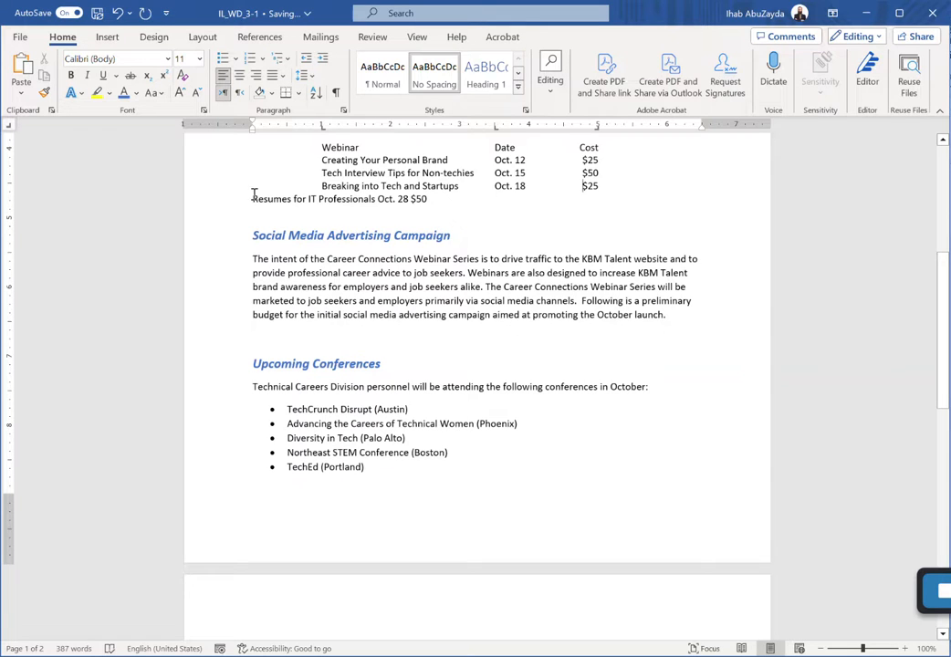
key(Tab)
click(447, 199)
key(Tab)
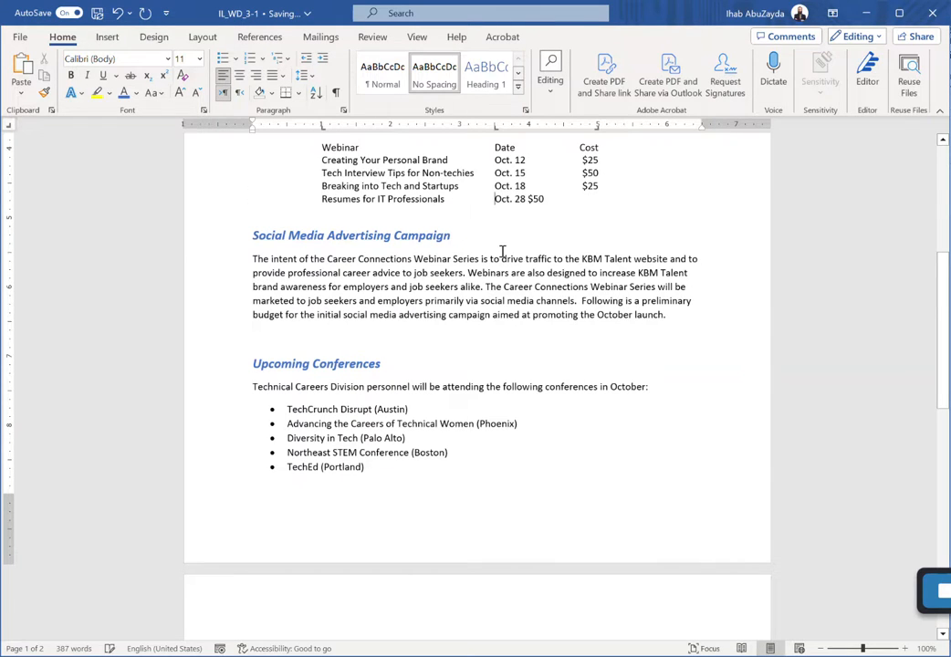
click(528, 199)
key(Tab)
Step: Set a dotted leader (style 2) on the 3.5-inch tab stop for the four webinar lines below the column headings
drag(321, 147, 600, 146)
click(554, 182)
drag(603, 202, 321, 161)
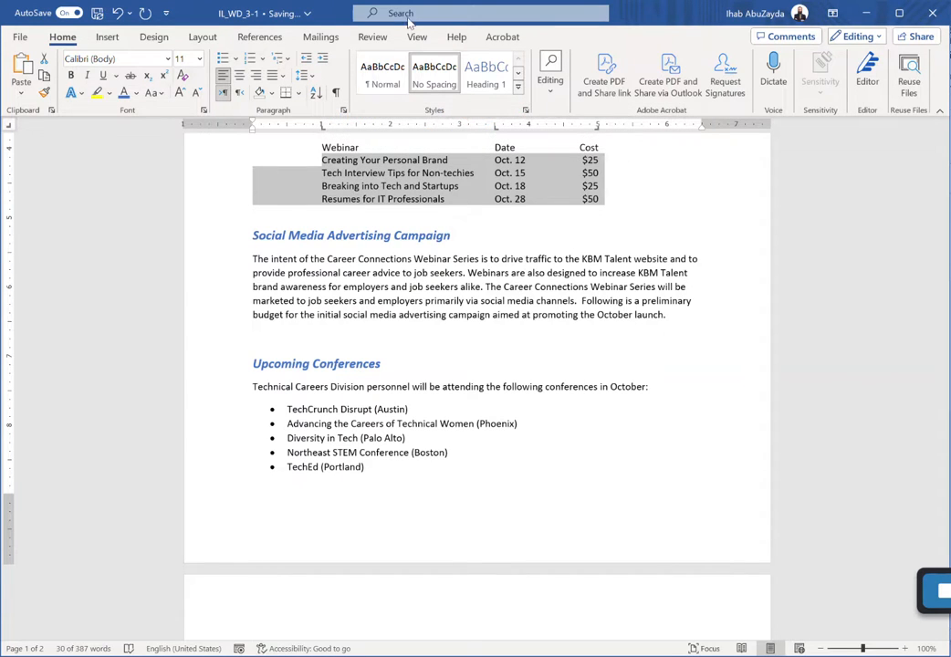
click(344, 111)
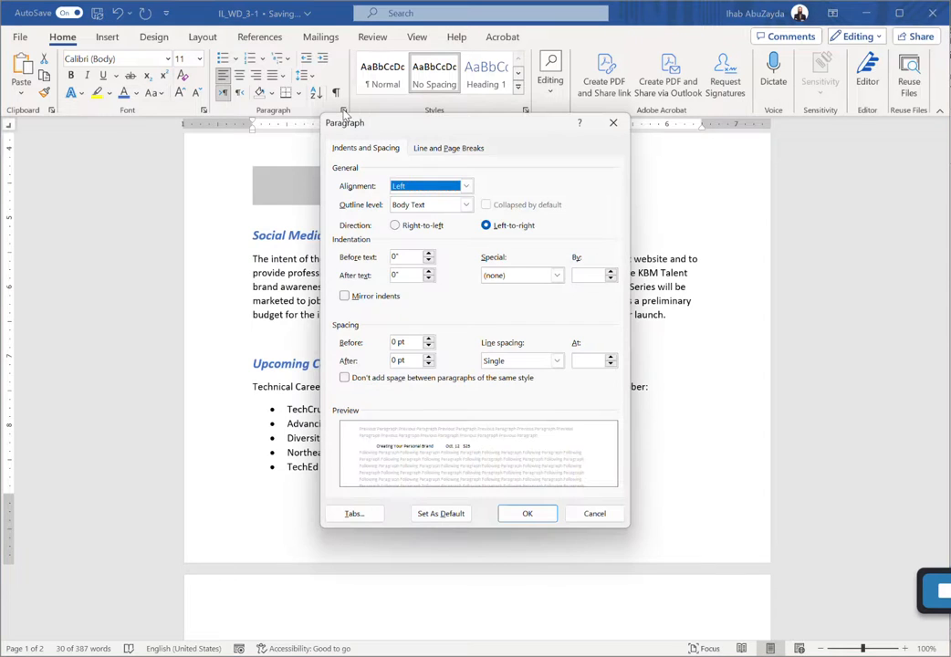
drag(399, 131, 353, 114)
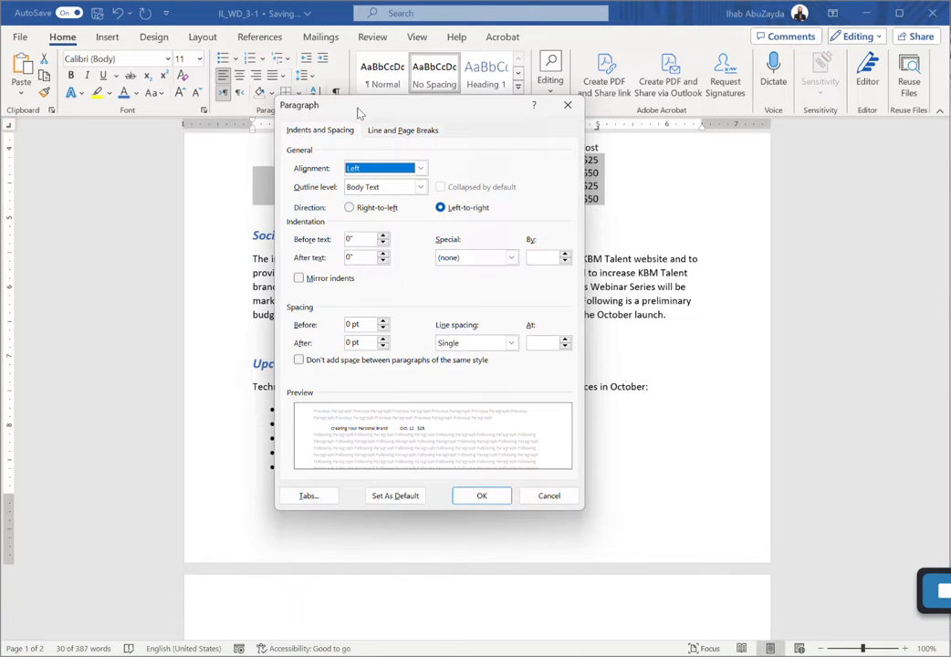
click(308, 497)
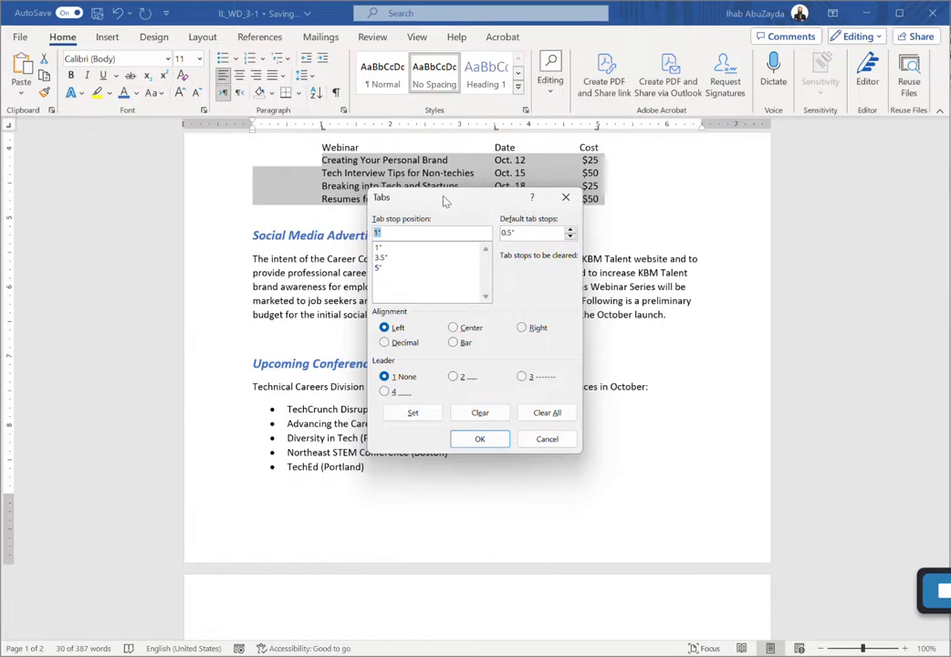
drag(445, 201, 258, 278)
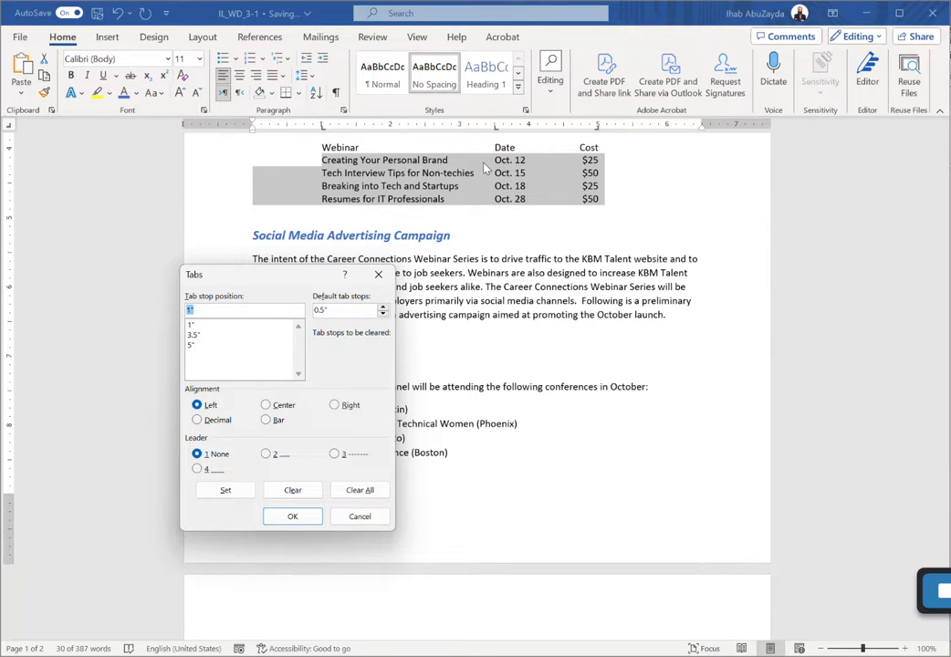
click(195, 335)
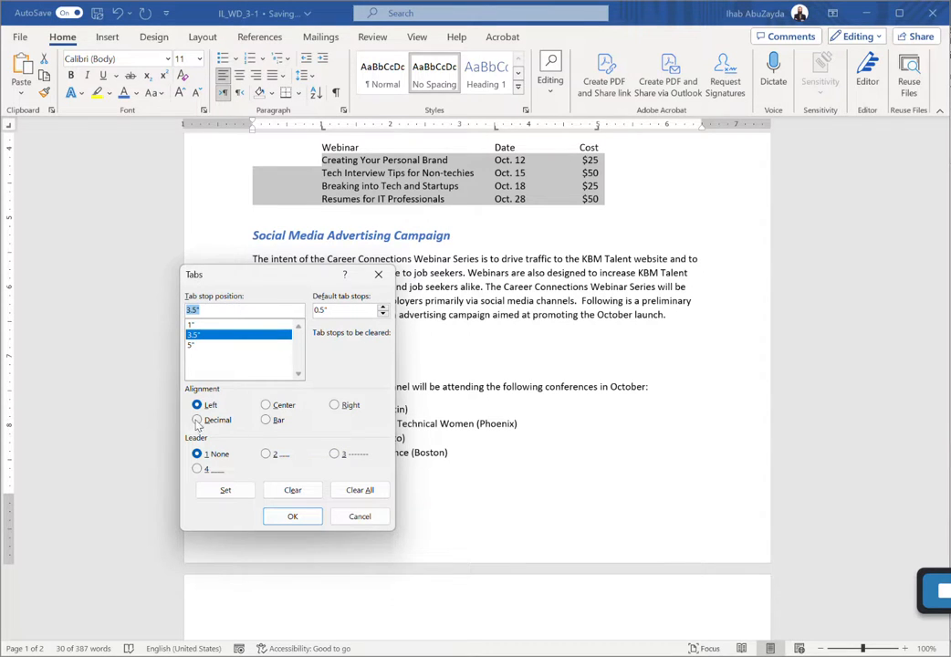
click(267, 455)
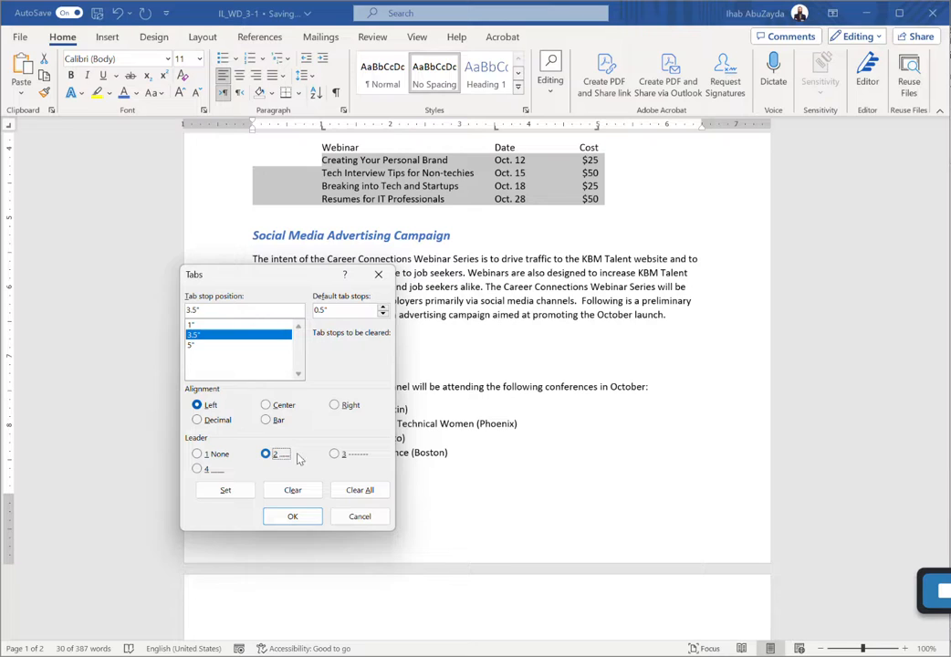
click(227, 491)
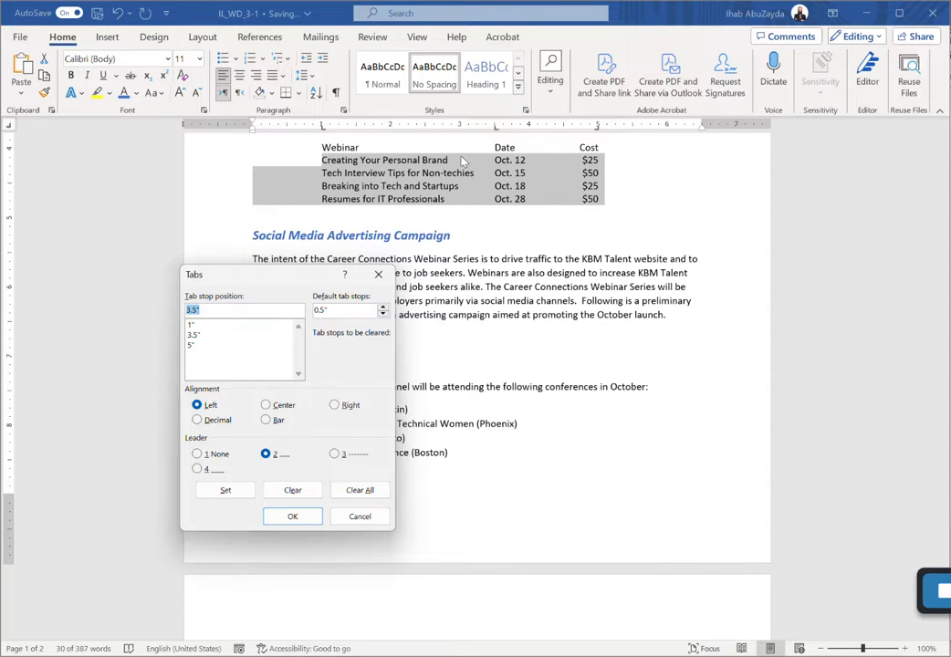
Step: Set the same dotted leader (style 2) on the 5-inch right tab stop and apply the tab settings
click(193, 347)
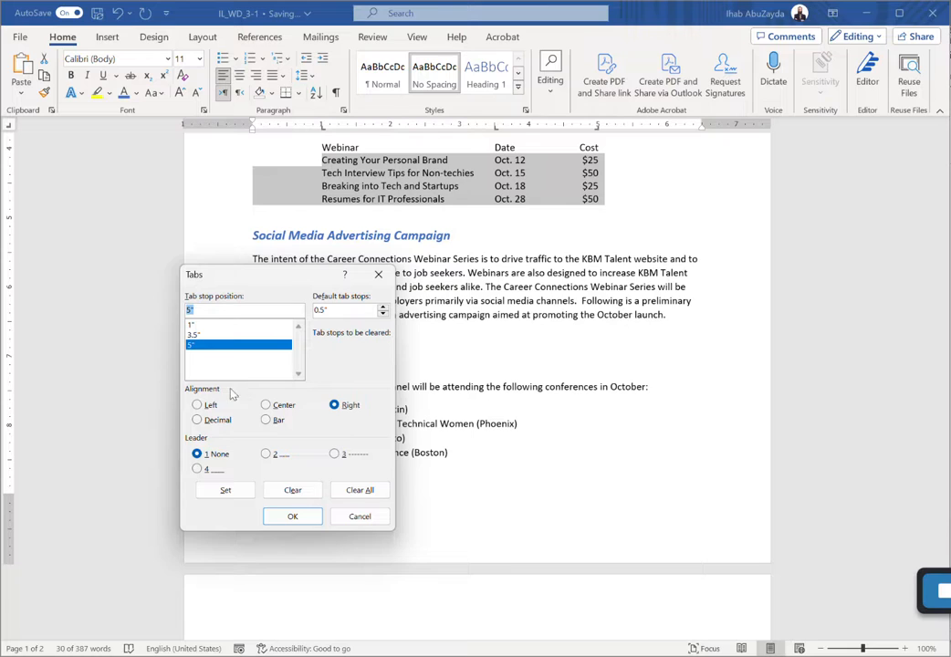
click(266, 454)
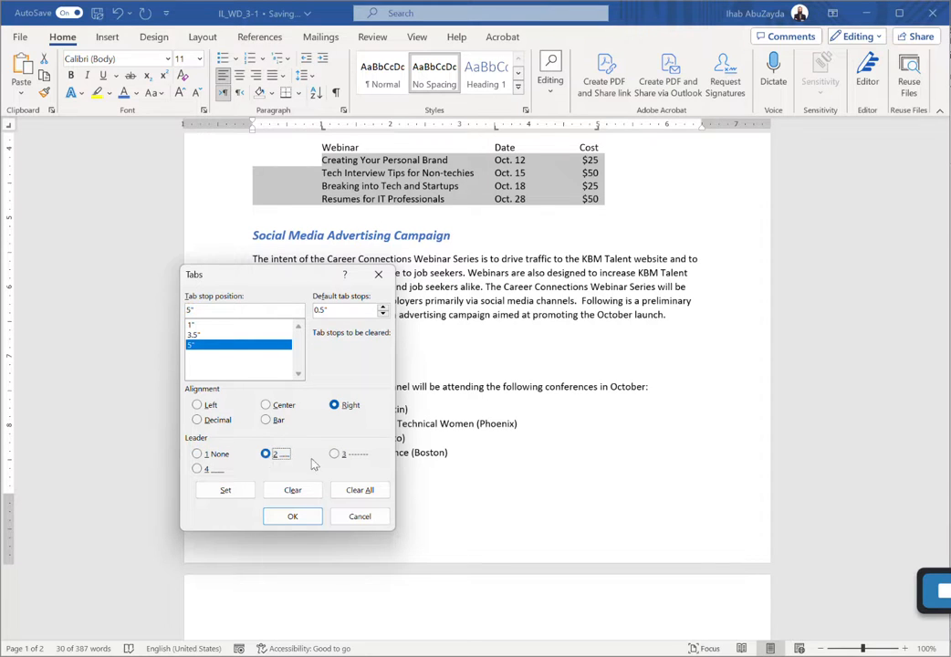
click(233, 493)
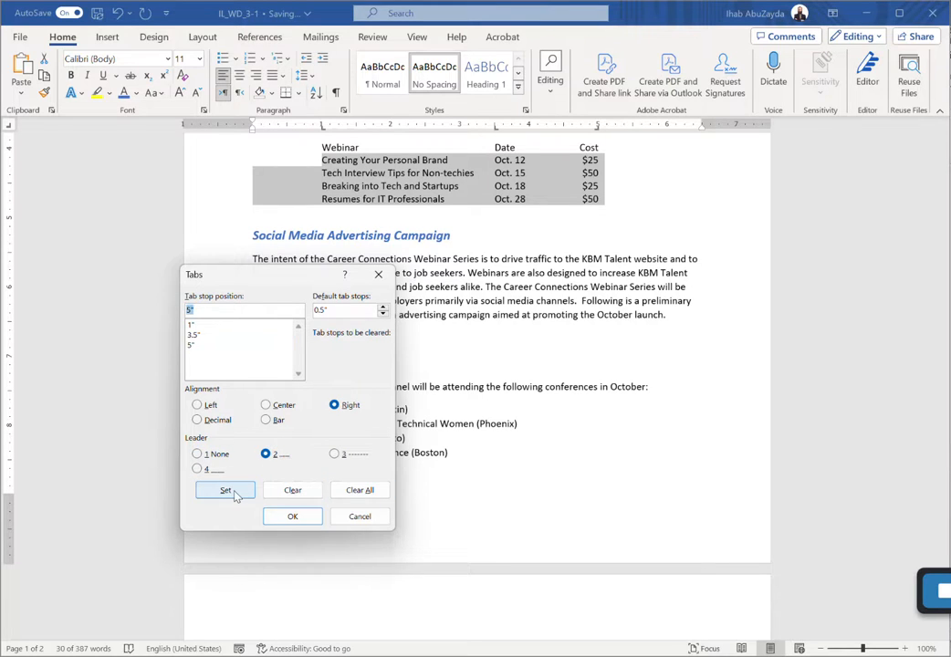
click(292, 516)
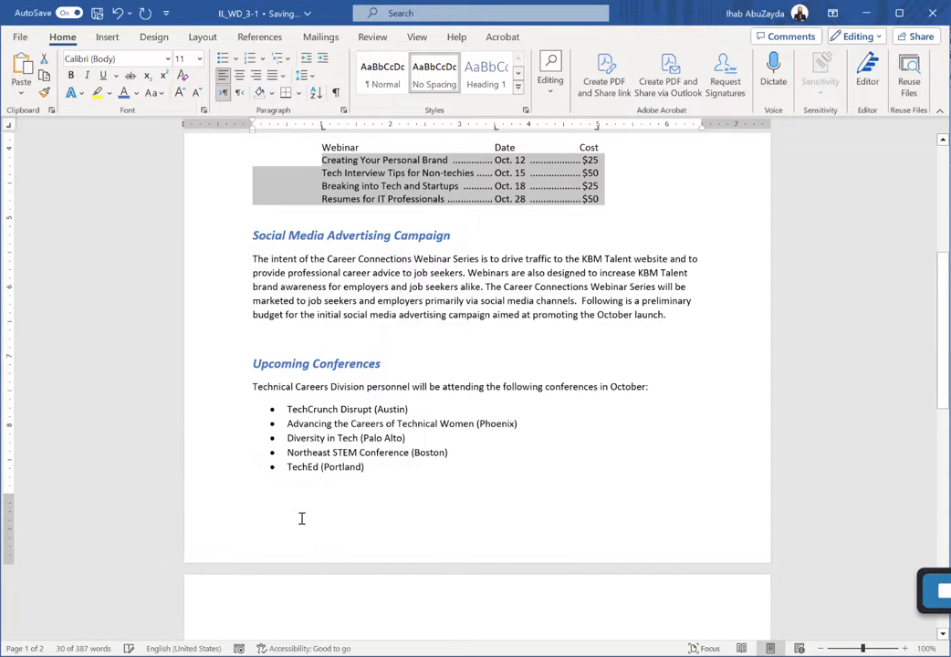
click(475, 258)
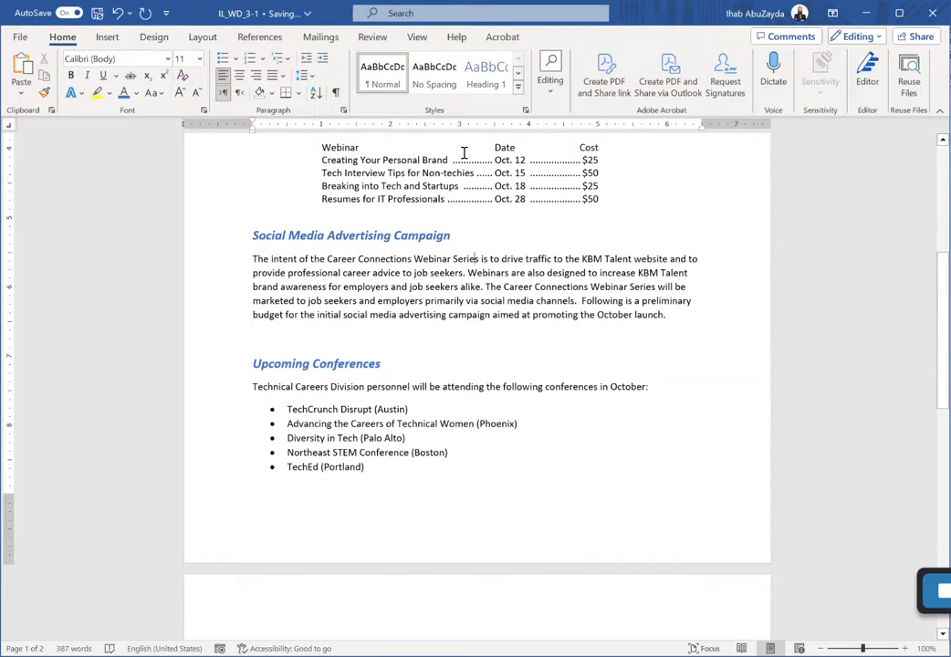
Step: Bold the Webinar, Date and Cost header line of the webinar list
scroll(617, 204, up, 2)
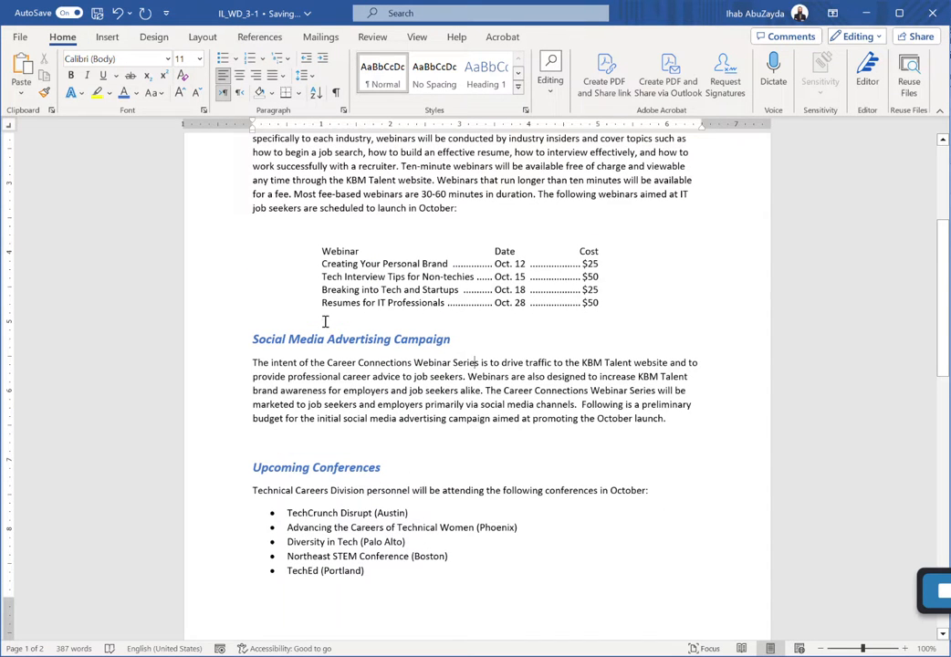
drag(321, 250, 605, 251)
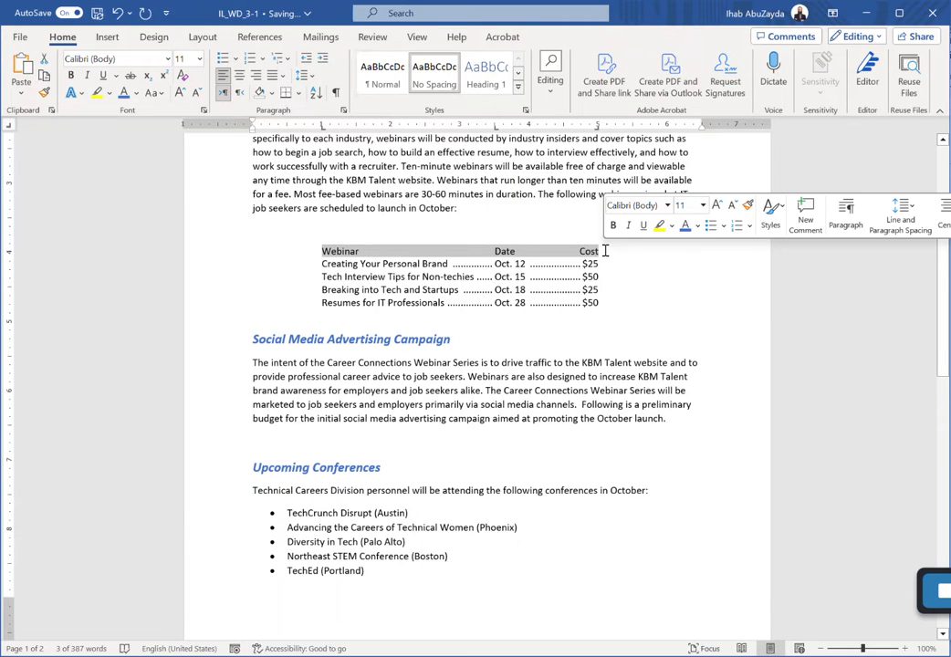
key(ctrl+b)
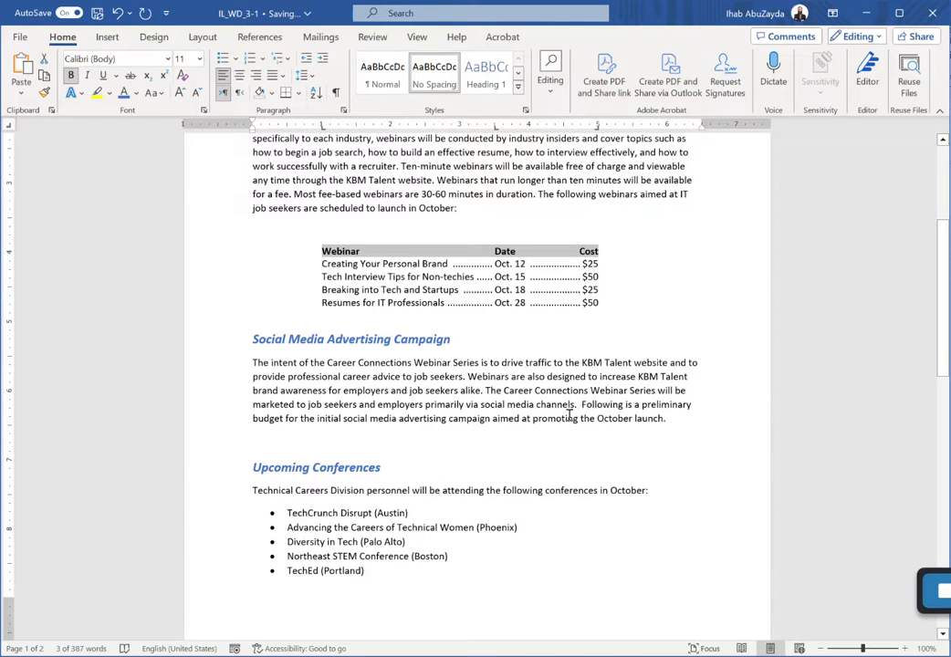
Step: Add outside borders around the five-line webinar list, including its header line
drag(614, 303, 421, 254)
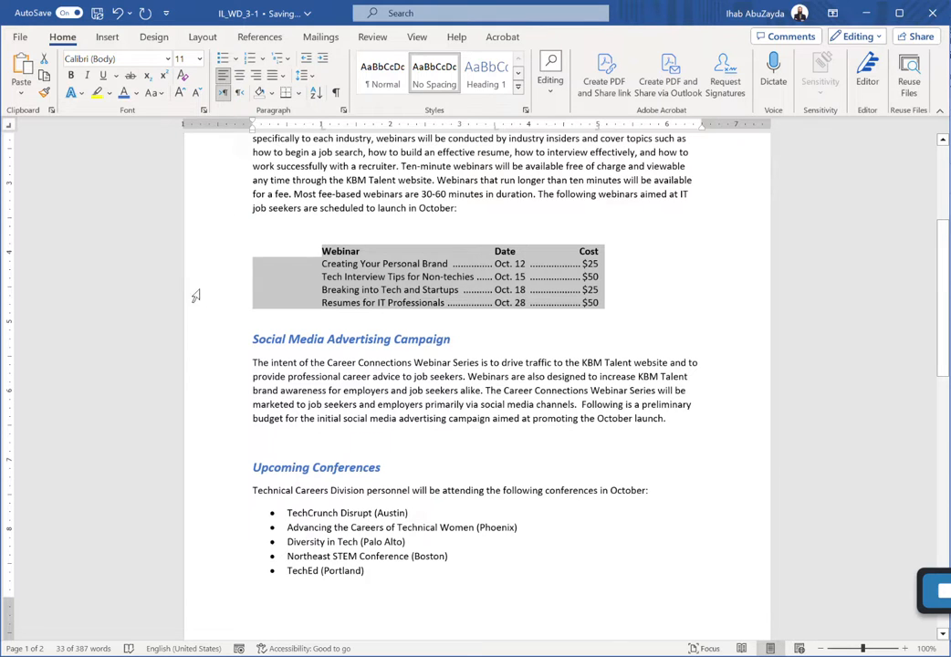
click(297, 93)
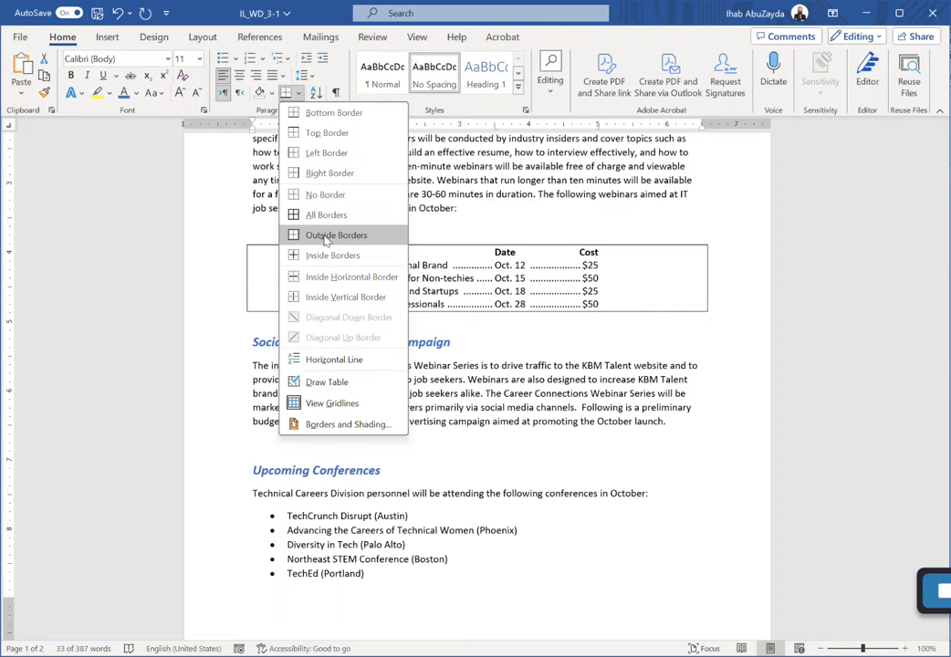
click(335, 235)
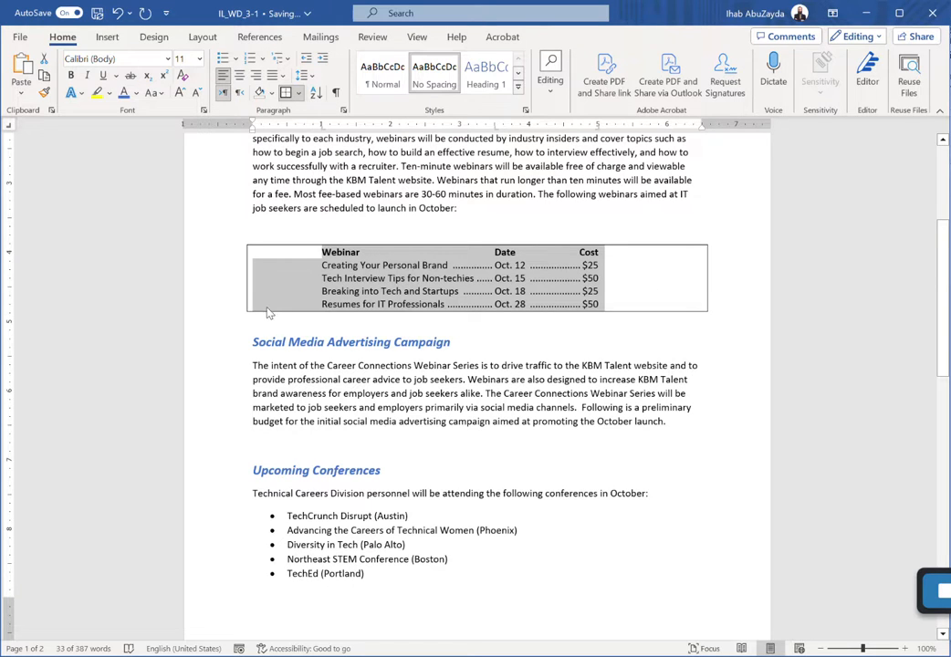
Step: Set the left indent of the bordered webinar list to 0.5 inch
click(203, 38)
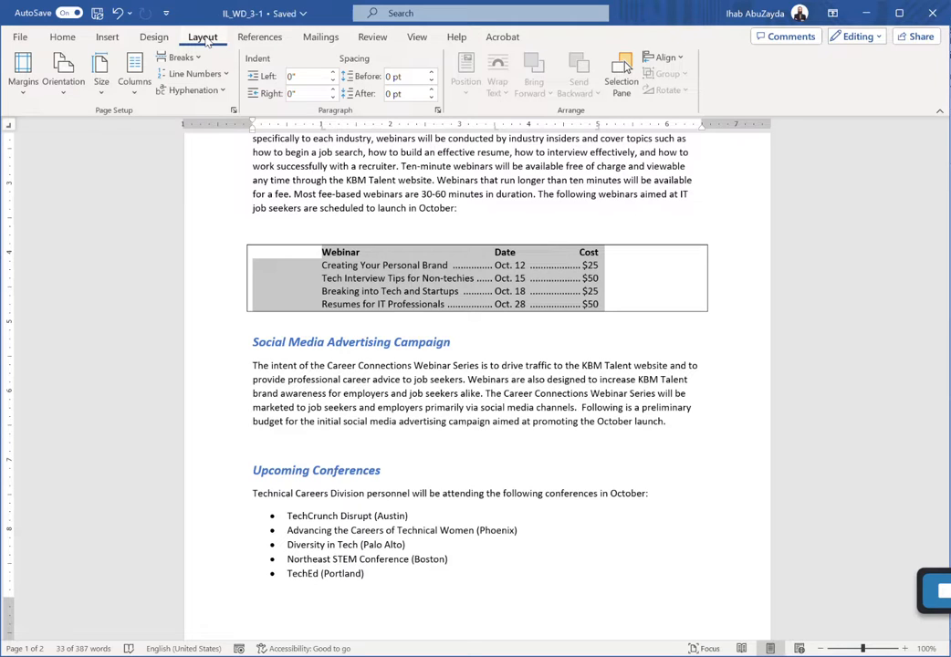
click(333, 73)
click(334, 73)
click(334, 73)
click(334, 73)
click(334, 73)
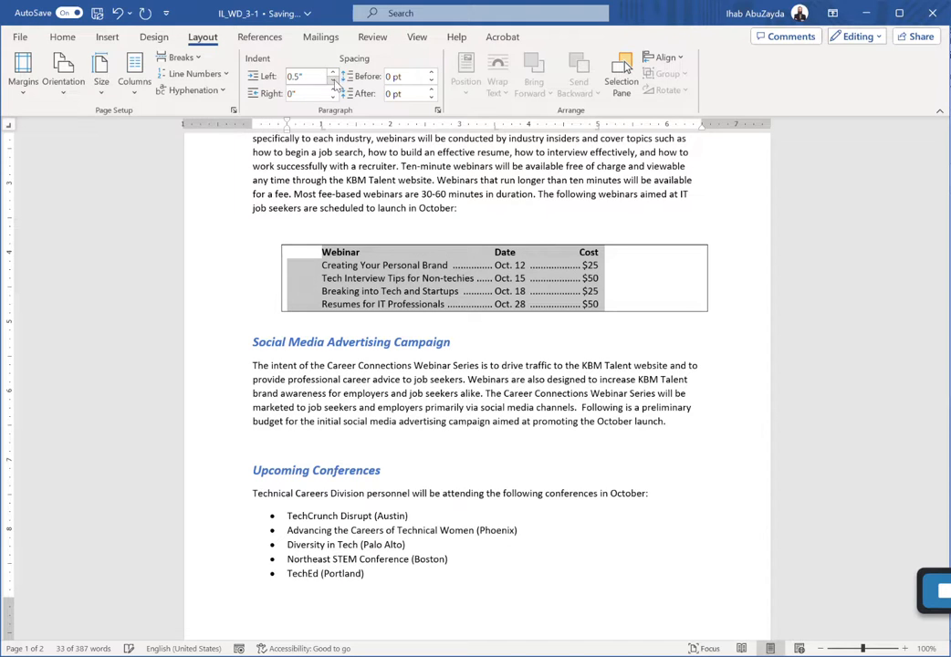
Step: Set the right indent of the bordered webinar list to 0.5 inch
click(334, 89)
click(334, 89)
click(334, 89)
click(334, 89)
click(334, 90)
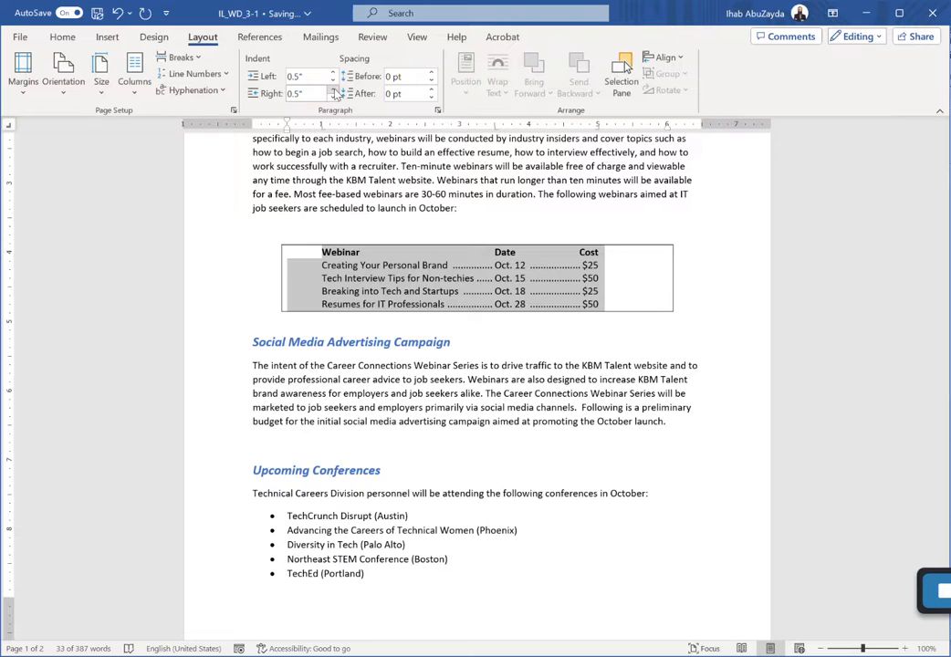
click(370, 194)
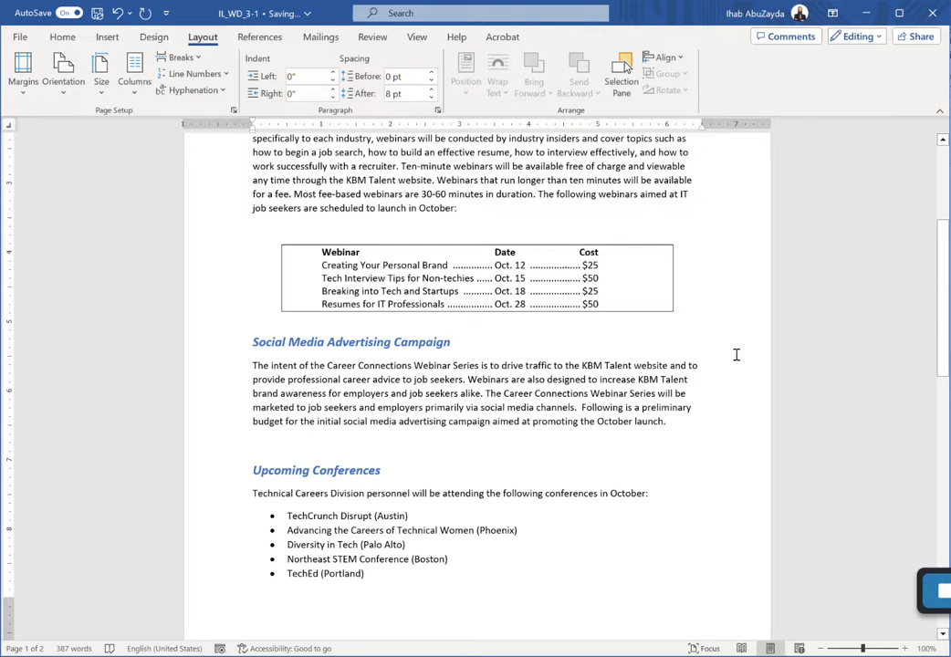
Step: Reselect the five-line webinar list and increase its right indent to 0.8 inch
drag(313, 253, 543, 310)
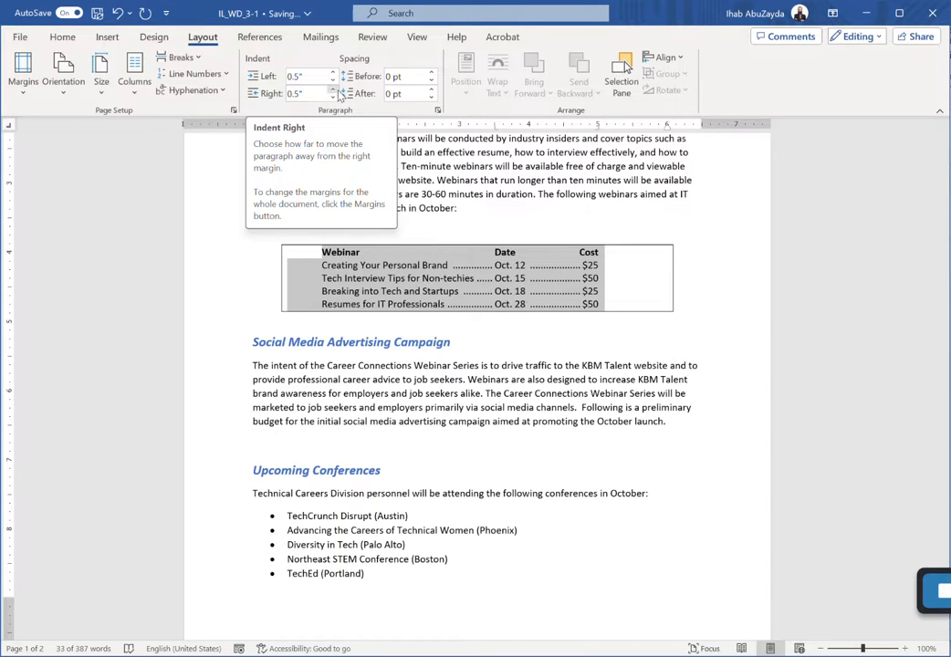
click(334, 92)
click(334, 91)
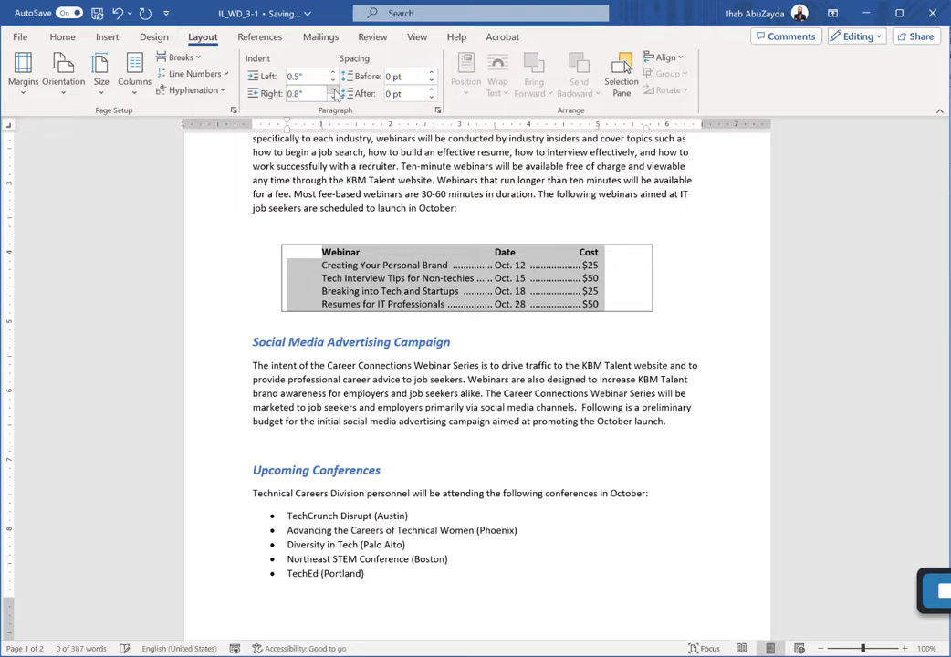
click(334, 92)
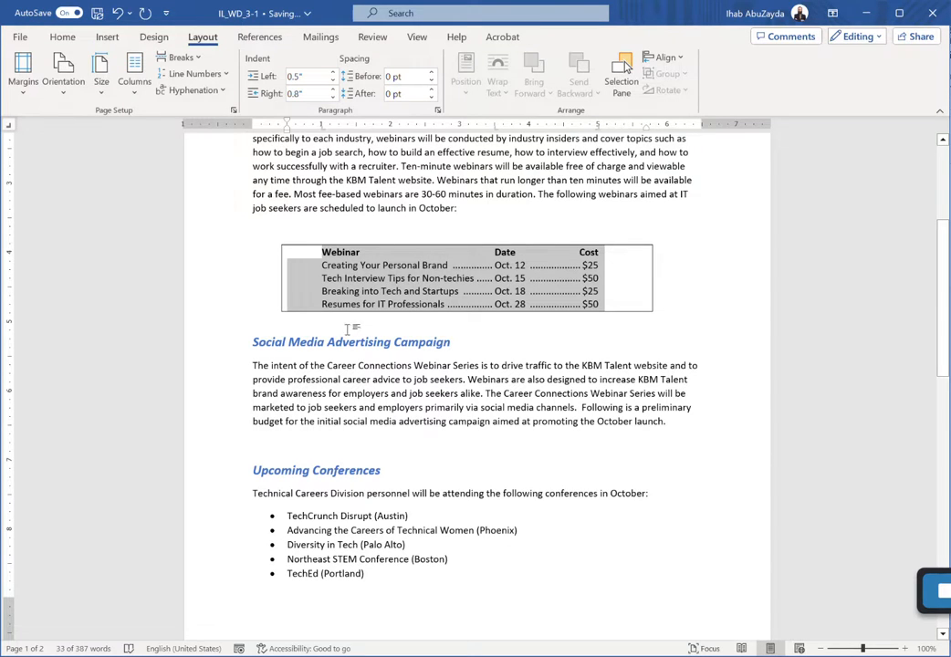
Step: Shade the bordered webinar list with a light gold theme color
click(63, 37)
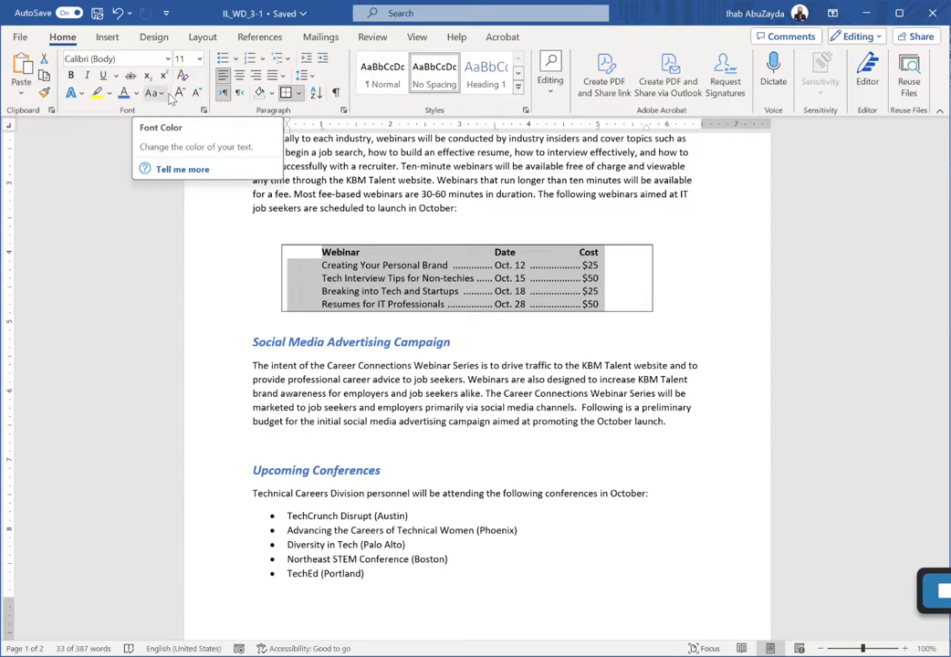
click(272, 94)
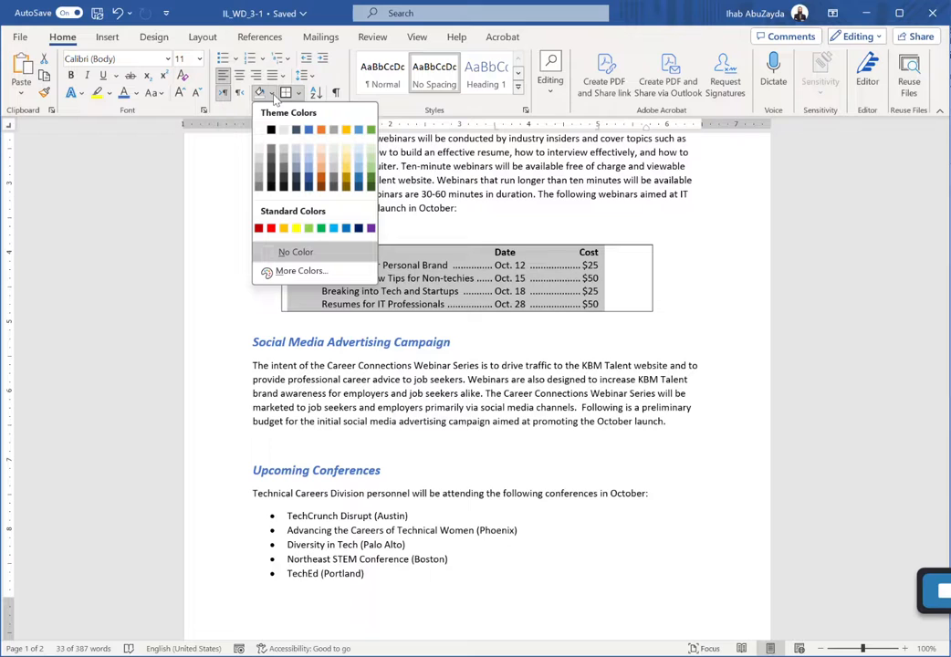
click(347, 154)
click(380, 208)
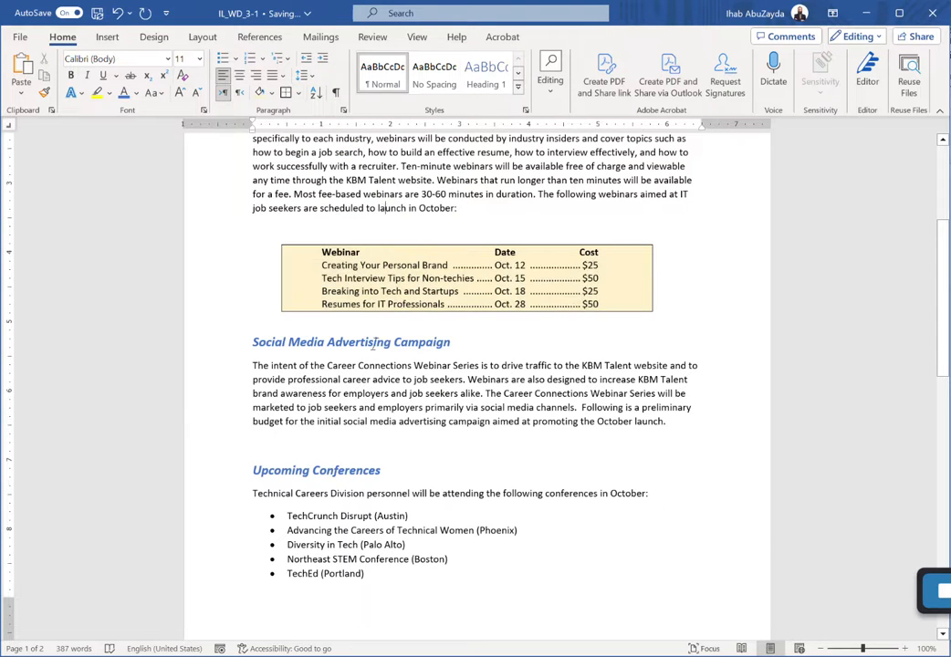
scroll(373, 338, down, 8)
scroll(363, 365, up, 8)
scroll(363, 383, up, 3)
scroll(374, 429, down, 1)
scroll(383, 467, down, 3)
scroll(336, 183, up, 1)
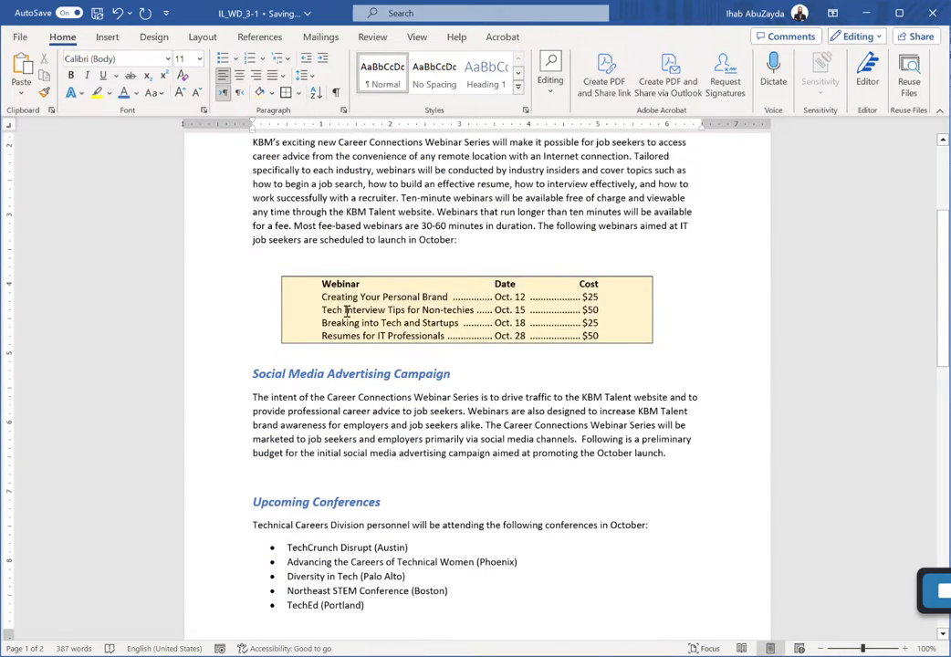
Step: Give the paragraph under the Career Connections Webinar Series heading a first-line indent of 0.5 inch
scroll(373, 349, up, 2)
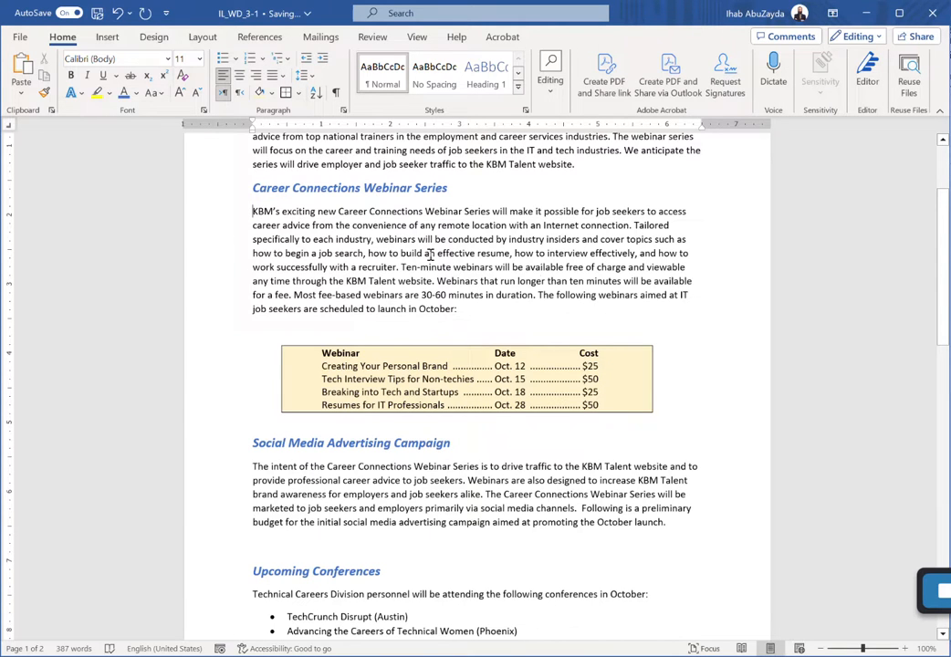
drag(946, 253, 946, 273)
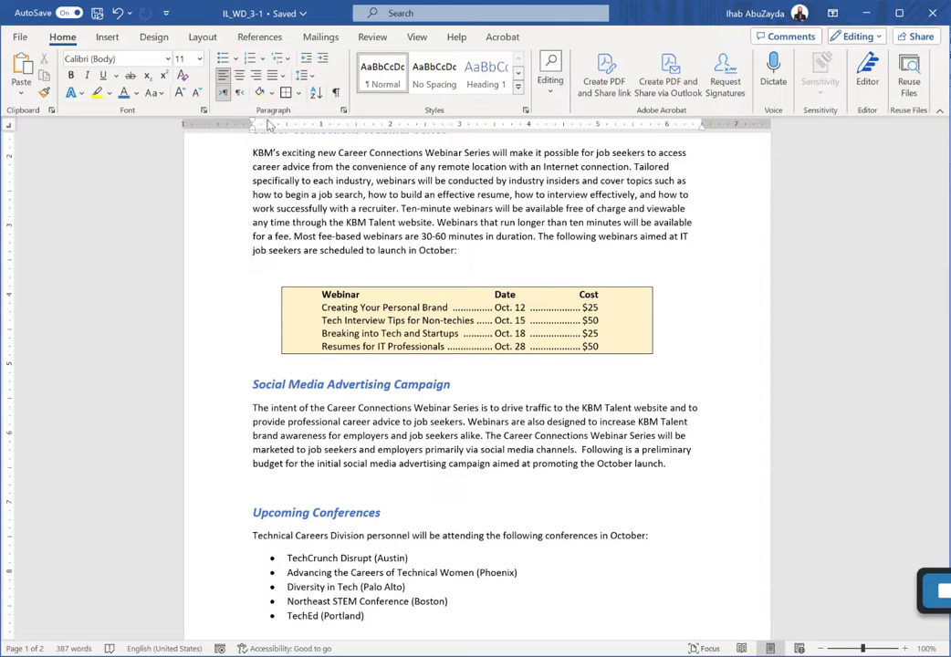
drag(255, 125, 289, 126)
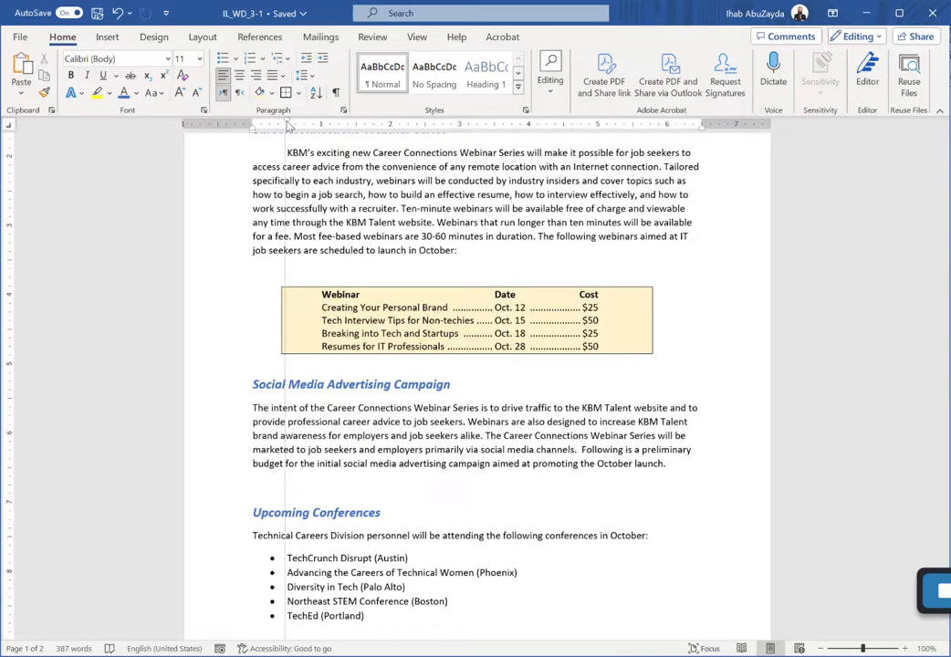
Step: Try to shift the entire Career Connections paragraph's left indent in by 0.5 inch, and undo the shift
drag(461, 250, 252, 157)
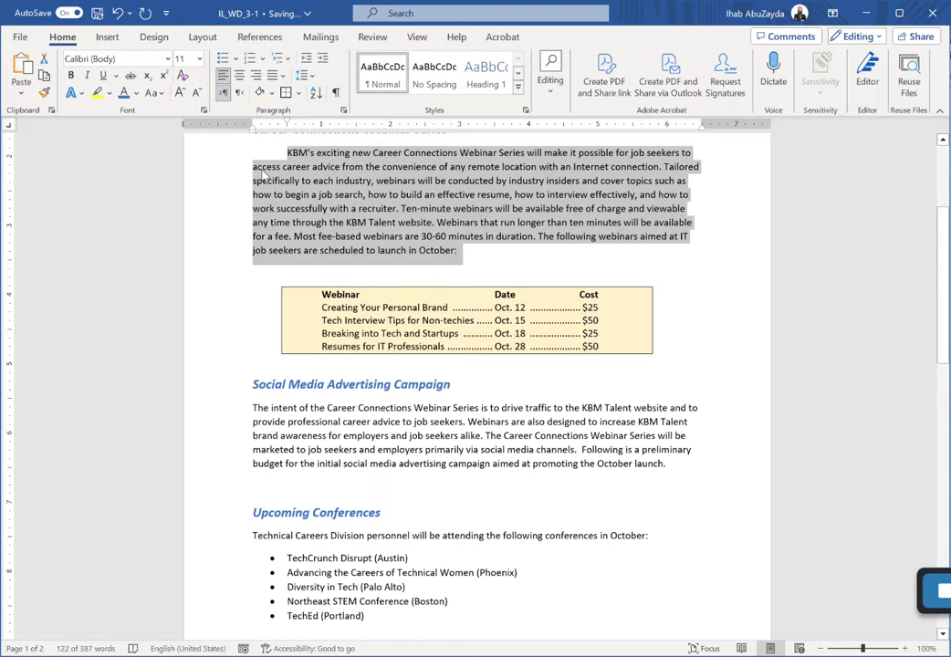
drag(252, 135, 289, 141)
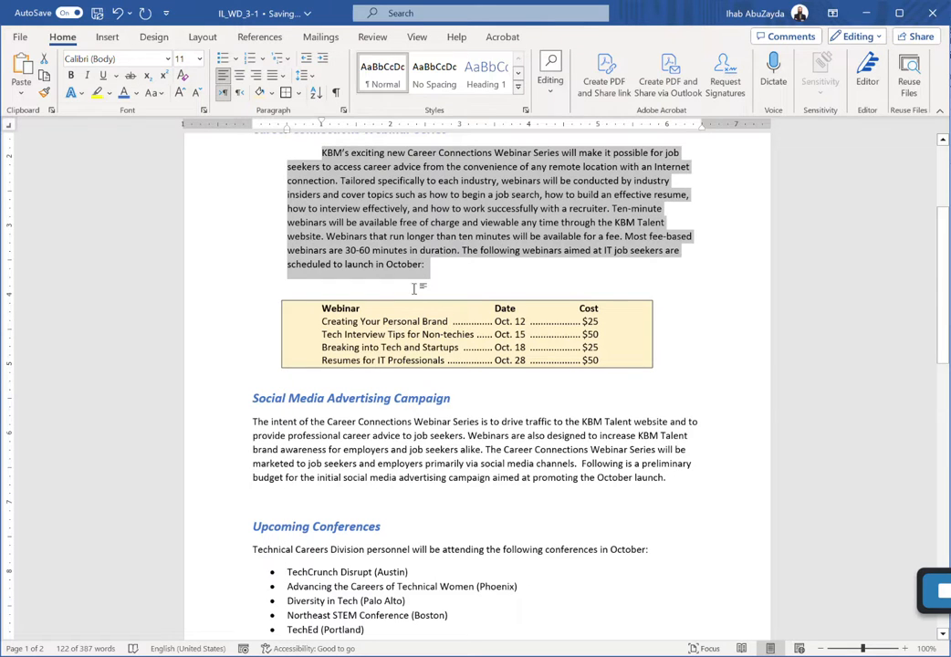
click(381, 236)
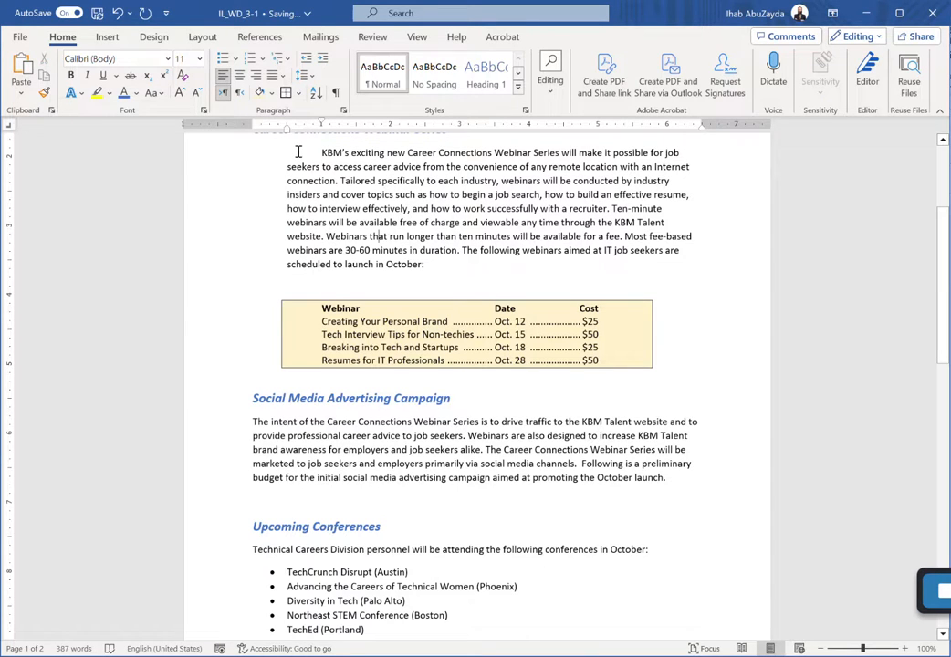
key(ctrl+z)
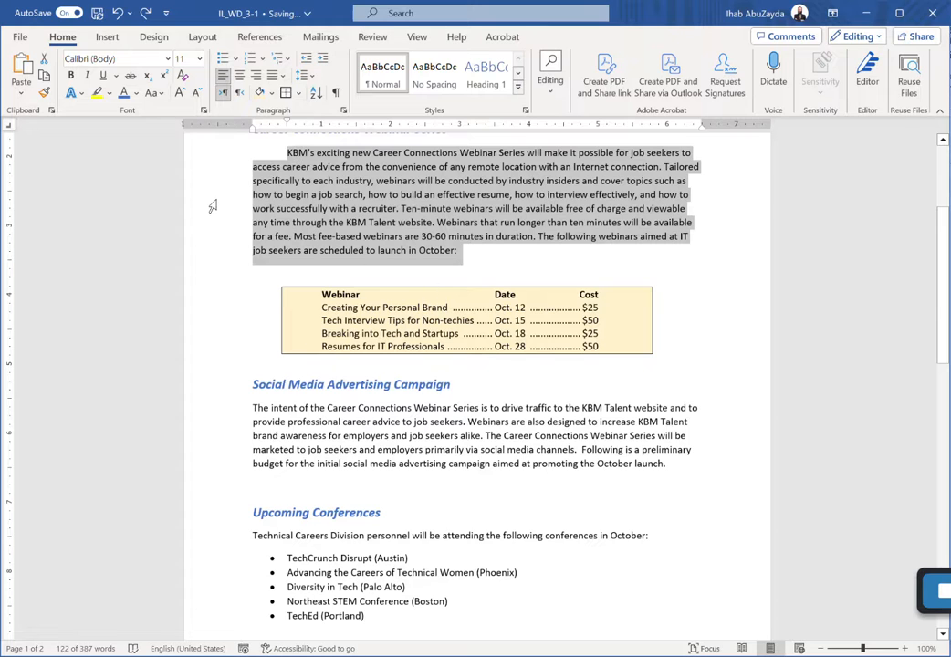
Step: Examine the indentation and spacing settings of the selected Career Connections paragraph, including its special indent, without changing anything
click(344, 111)
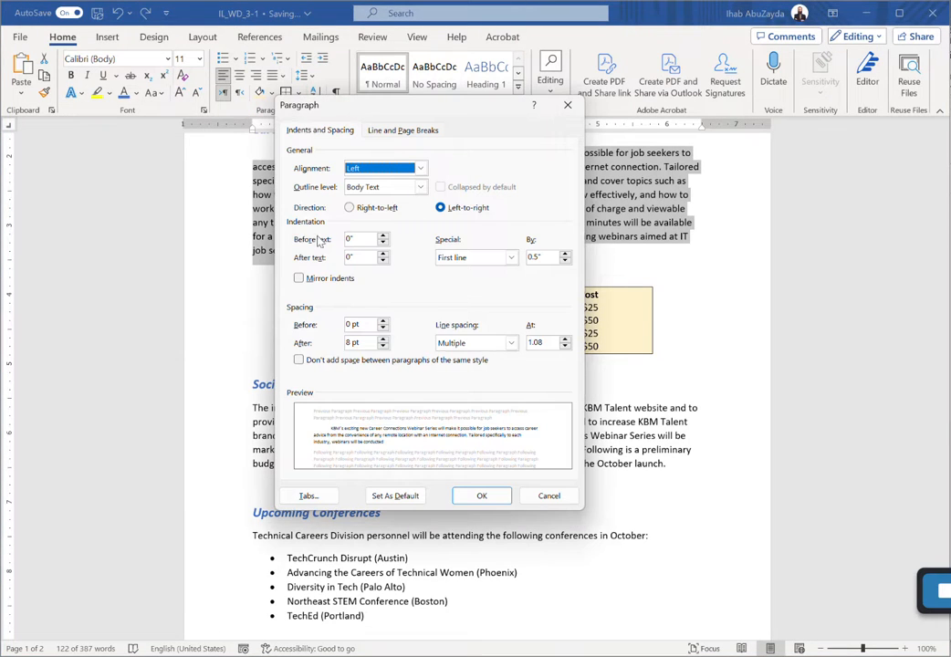
click(487, 261)
click(486, 262)
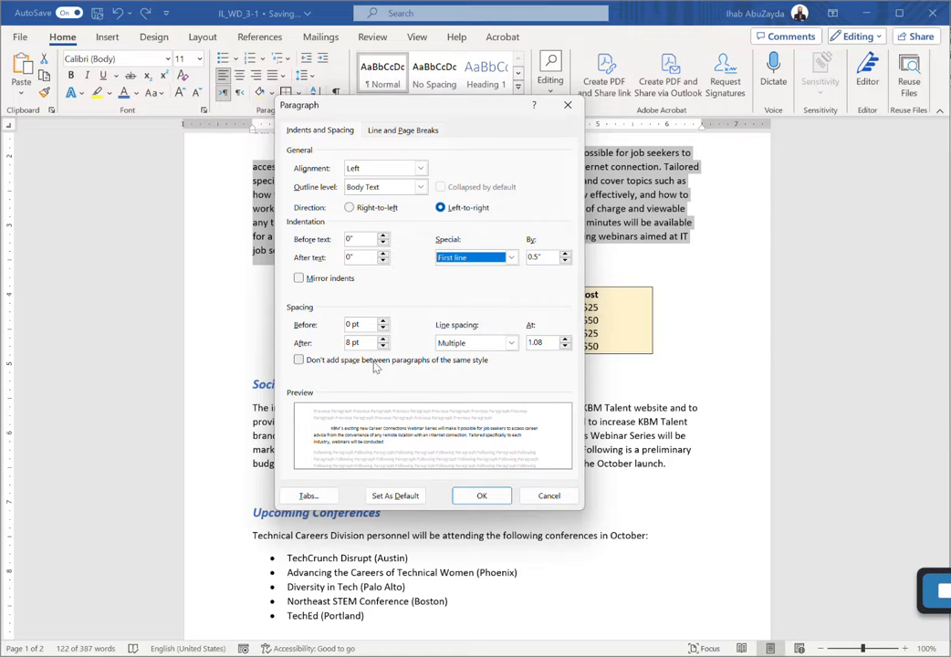
click(567, 104)
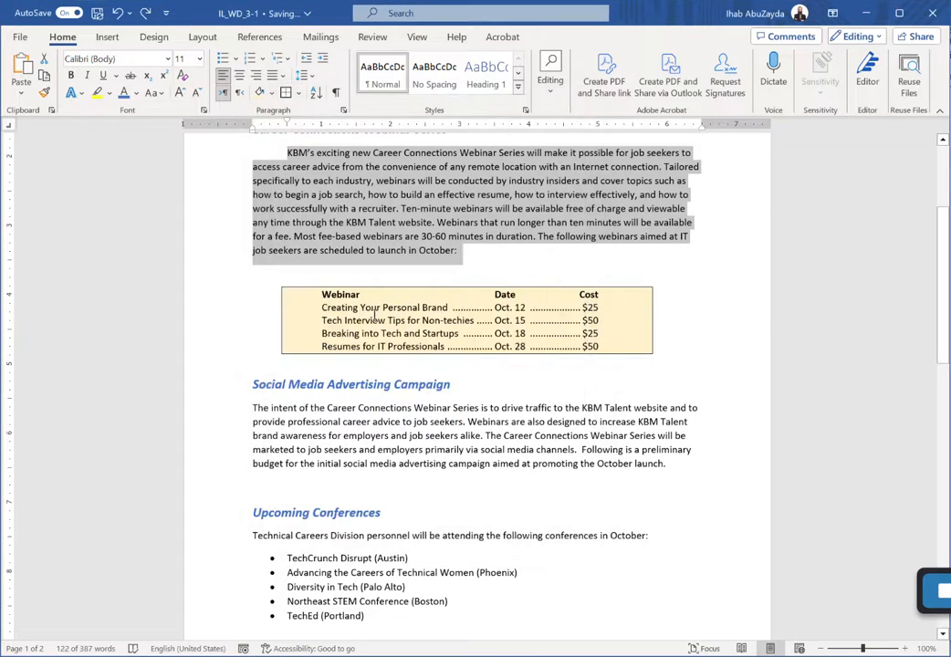
Step: Set the line spacing of the entire document to 1.15
scroll(374, 316, up, 4)
scroll(374, 320, down, 7)
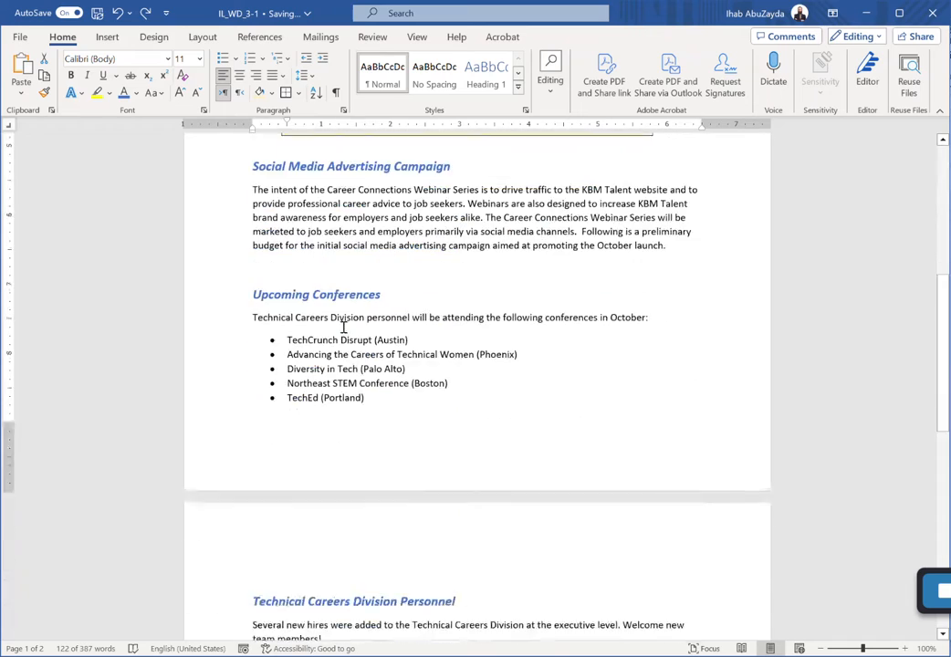
scroll(344, 330, down, 6)
scroll(345, 333, up, 10)
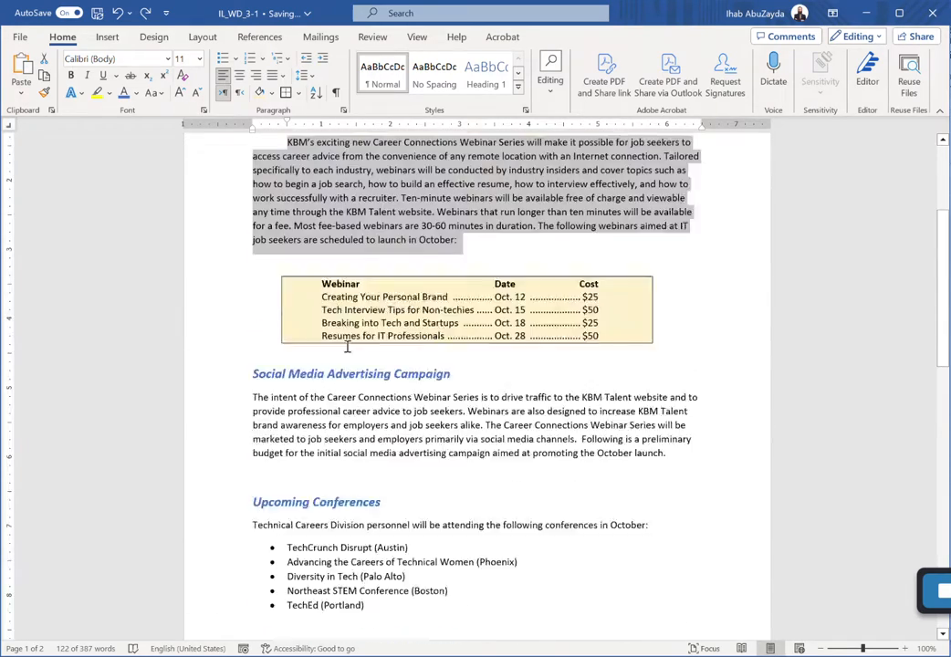
scroll(346, 347, up, 3)
click(333, 340)
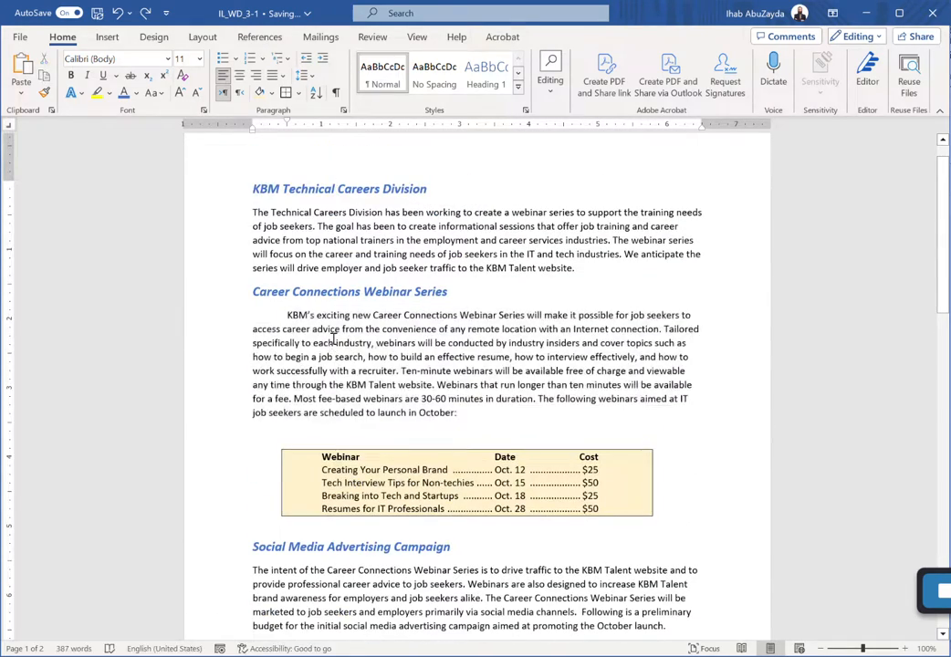
key(ctrl+a)
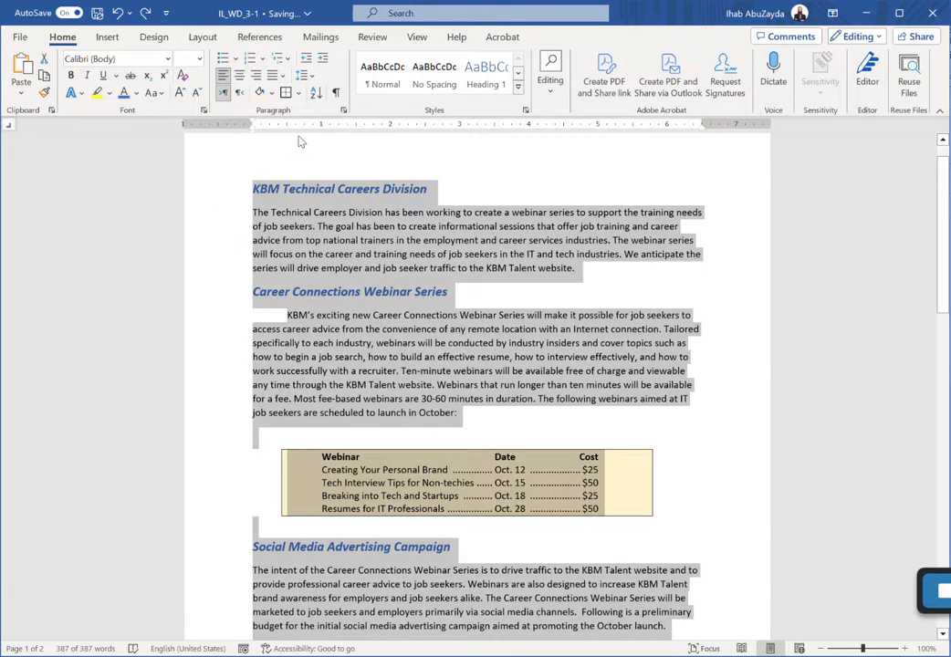
click(311, 79)
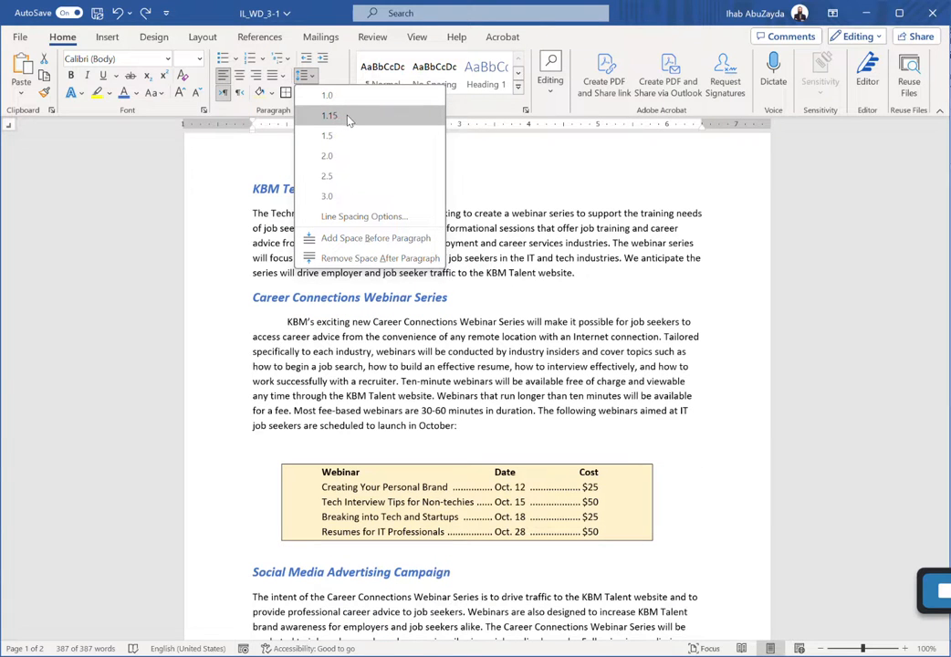
click(350, 117)
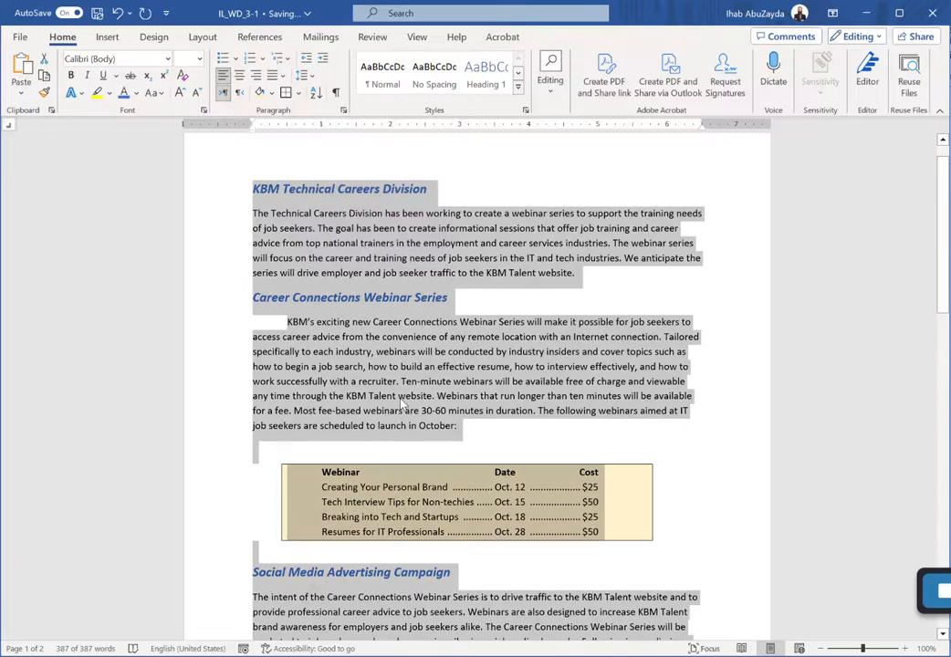
click(397, 397)
Step: Set the spacing after the KBM Technical Careers Division heading to 12 pt
scroll(395, 396, down, 4)
scroll(397, 396, down, 5)
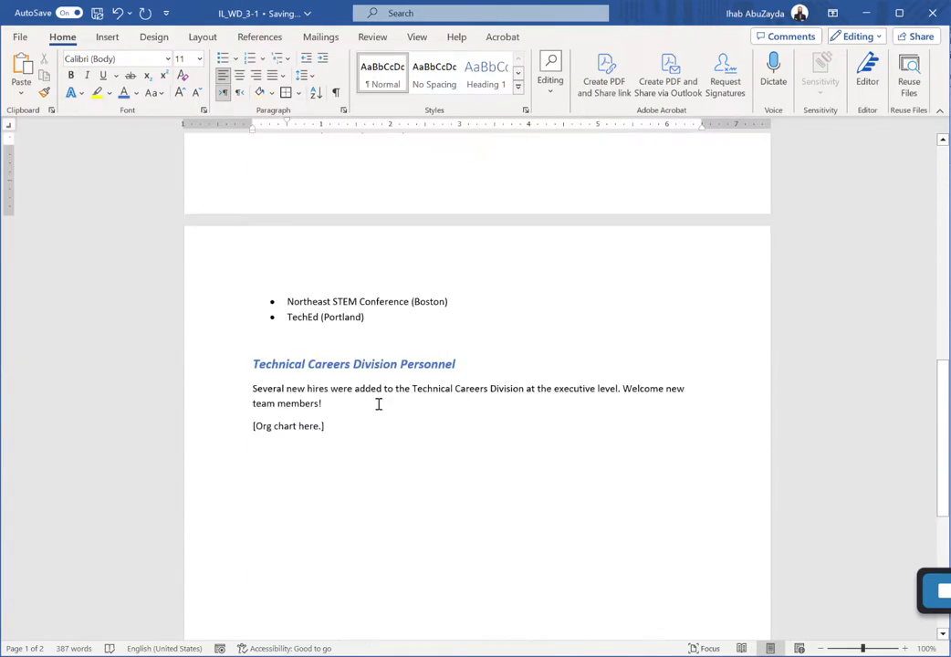
scroll(376, 413, up, 9)
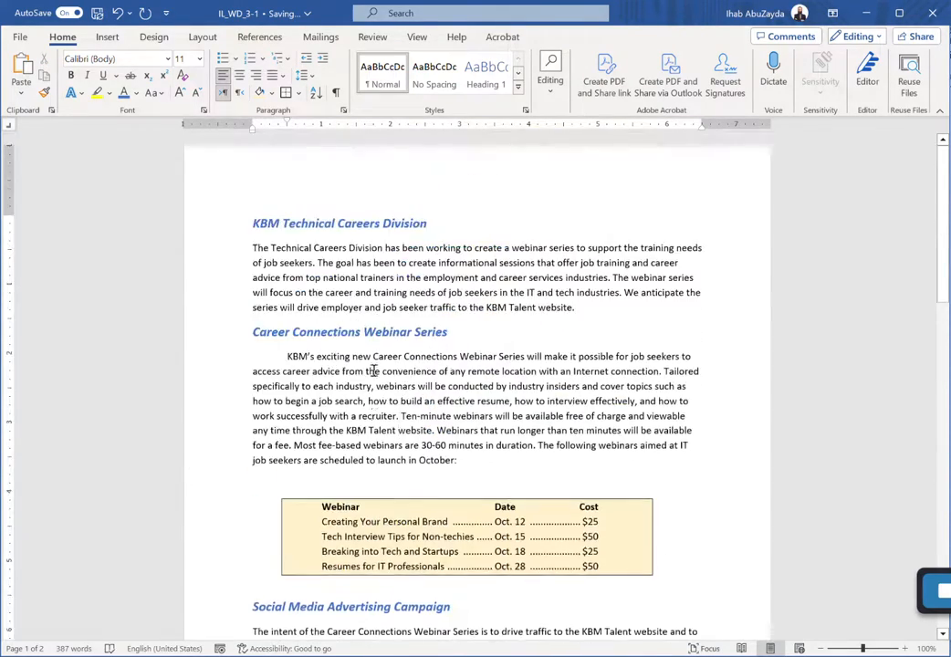
click(431, 221)
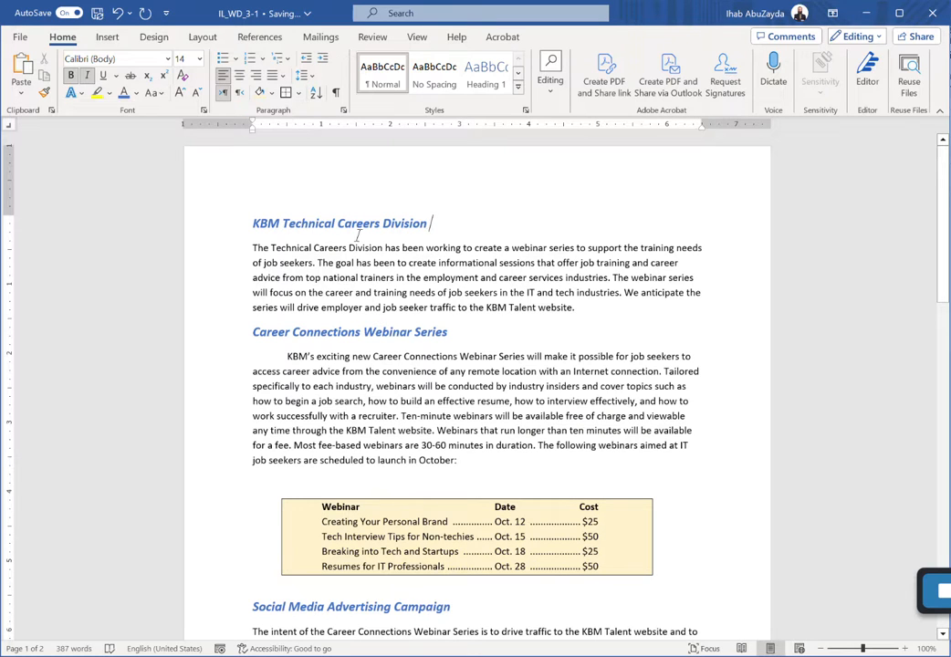
click(203, 36)
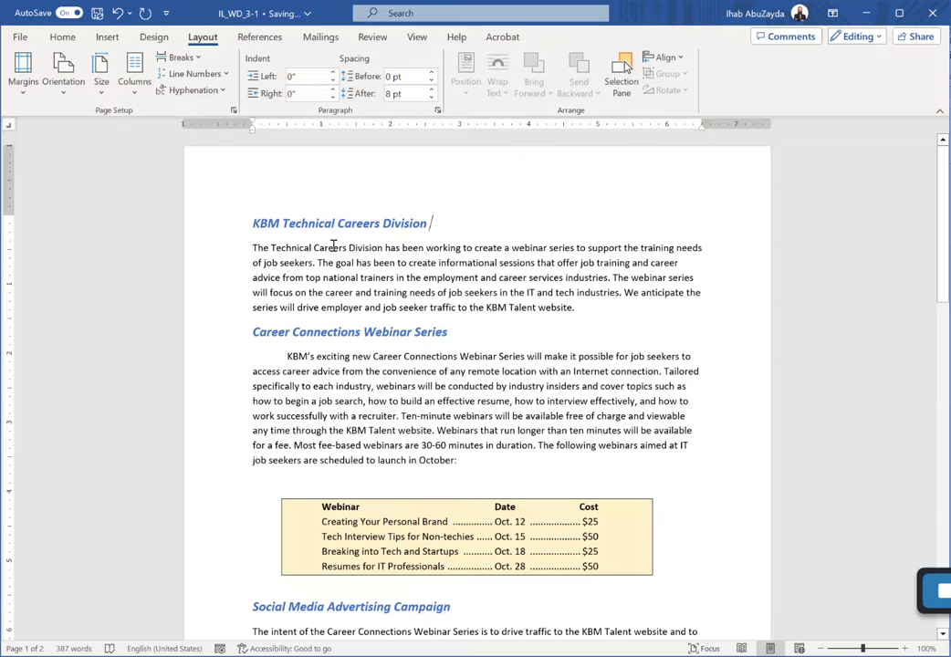
click(431, 98)
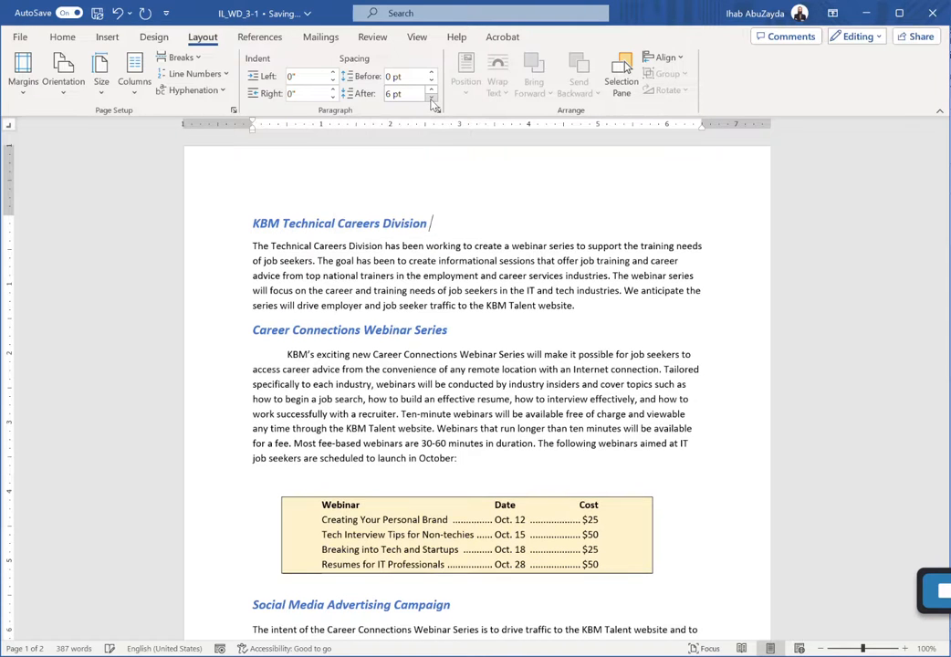
click(433, 100)
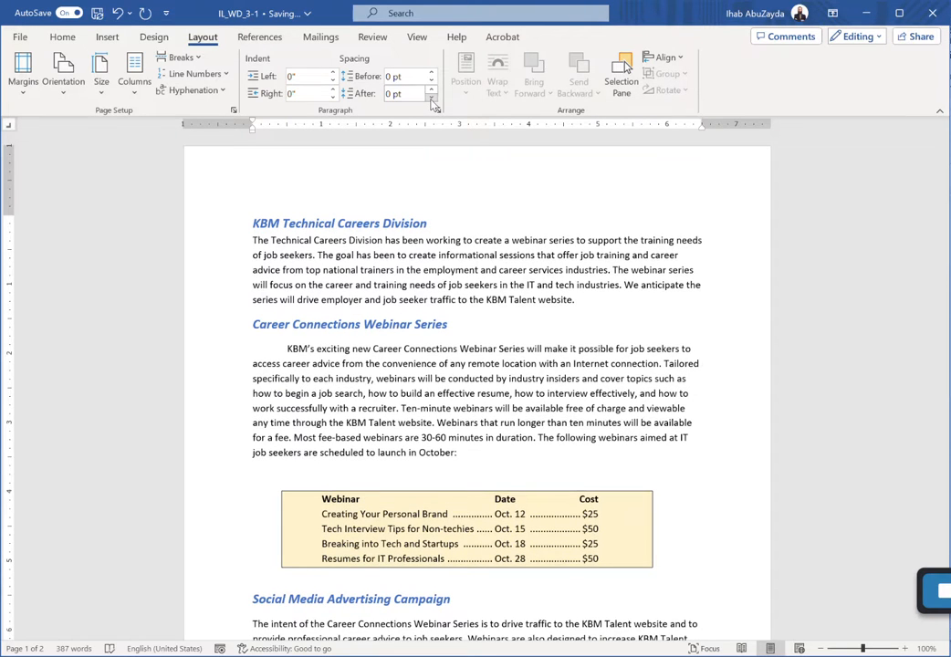
click(431, 90)
click(432, 89)
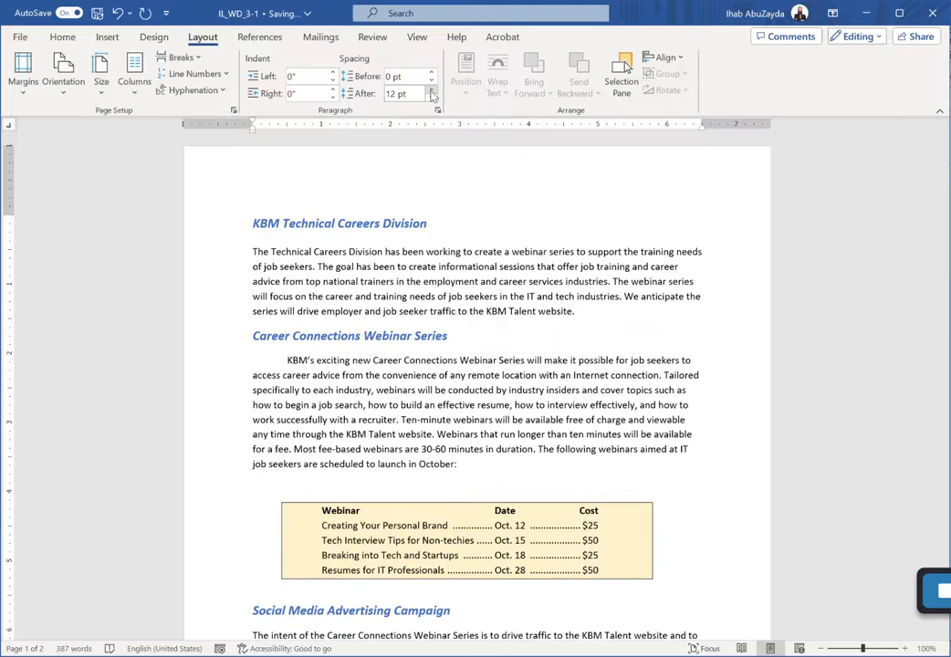
Step: Delete the "[Org chart here.]" placeholder under the Technical Careers Division Personnel paragraph on page 2
scroll(451, 356, down, 8)
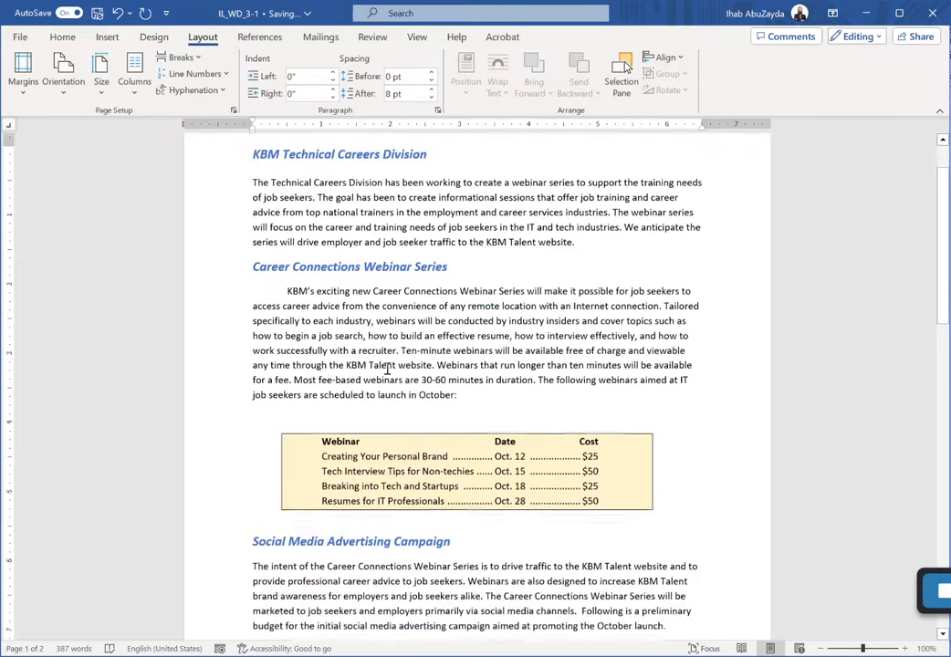
scroll(387, 373, down, 6)
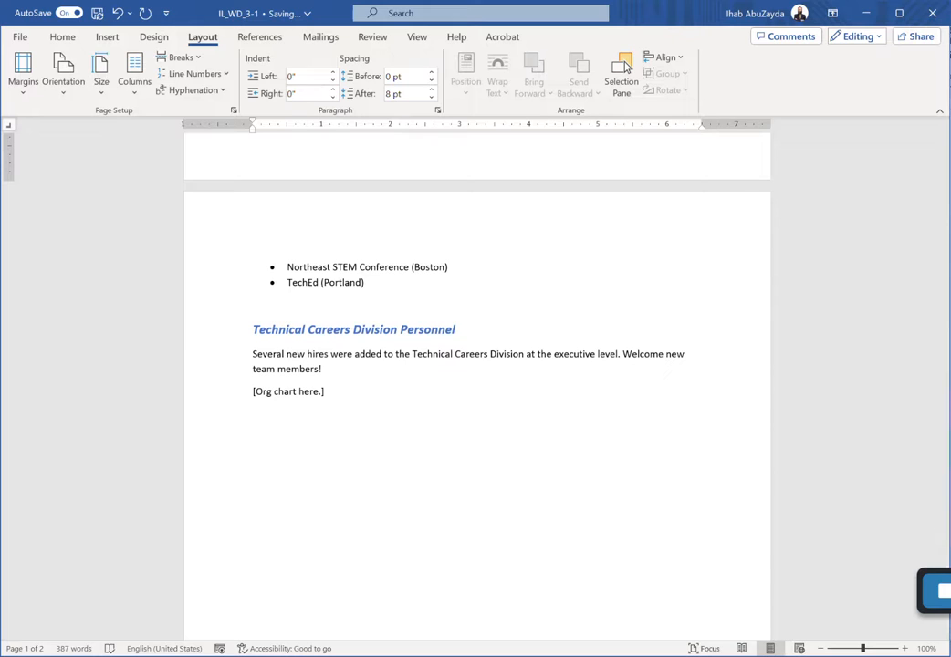
click(19, 15)
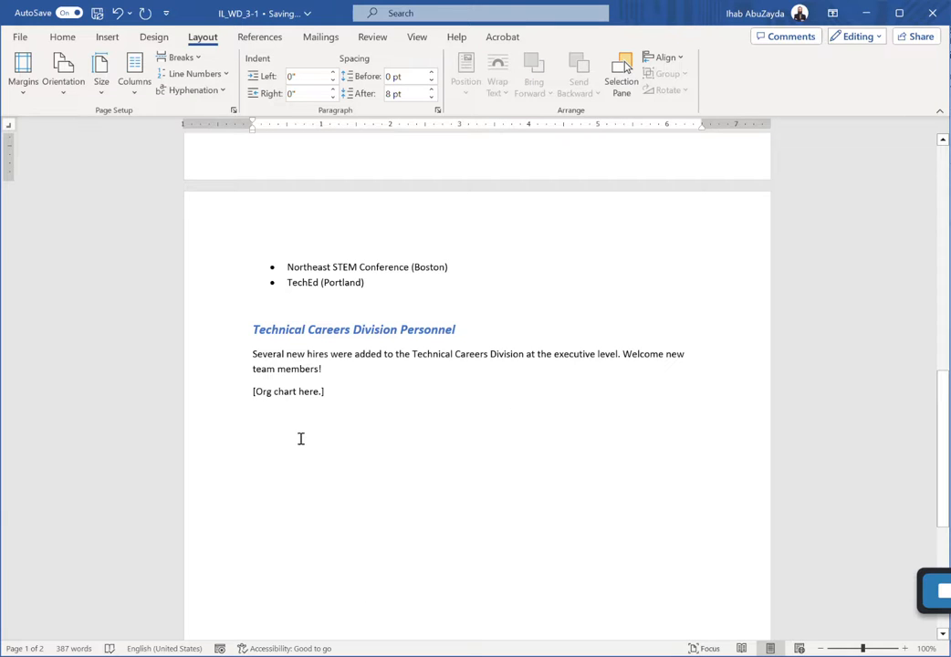
click(108, 39)
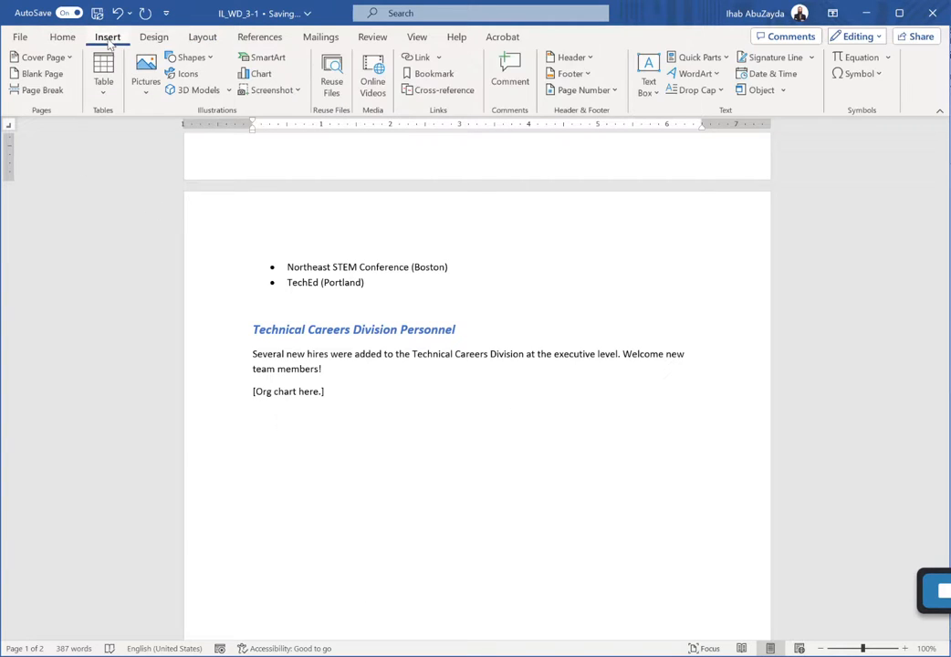
click(326, 392)
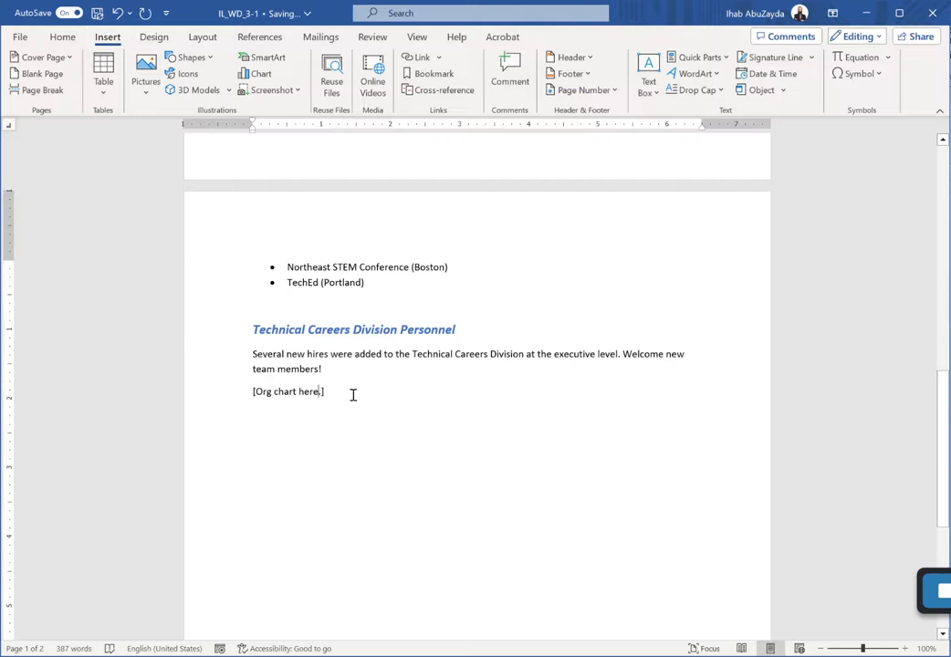
drag(253, 392, 355, 395)
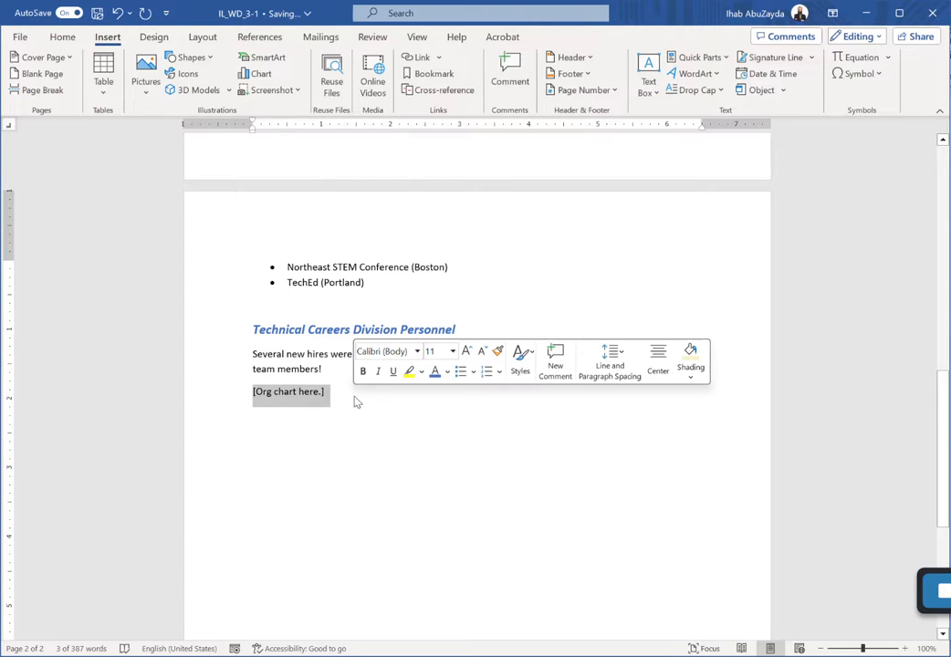
key(Delete)
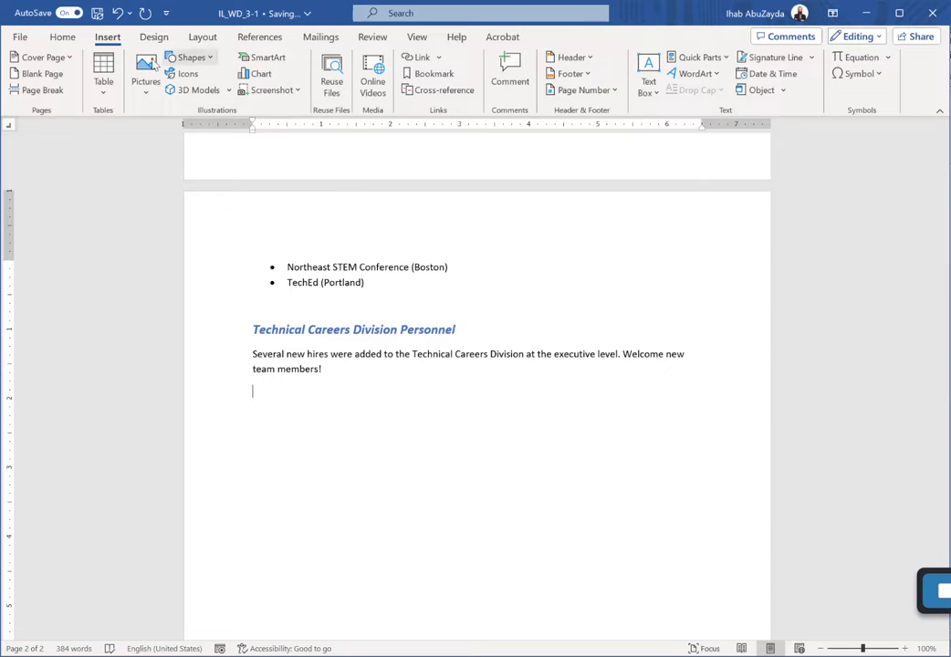
Step: Insert a SmartArt Organization Chart from the Hierarchy category below the personnel paragraph and select its topmost box
click(274, 58)
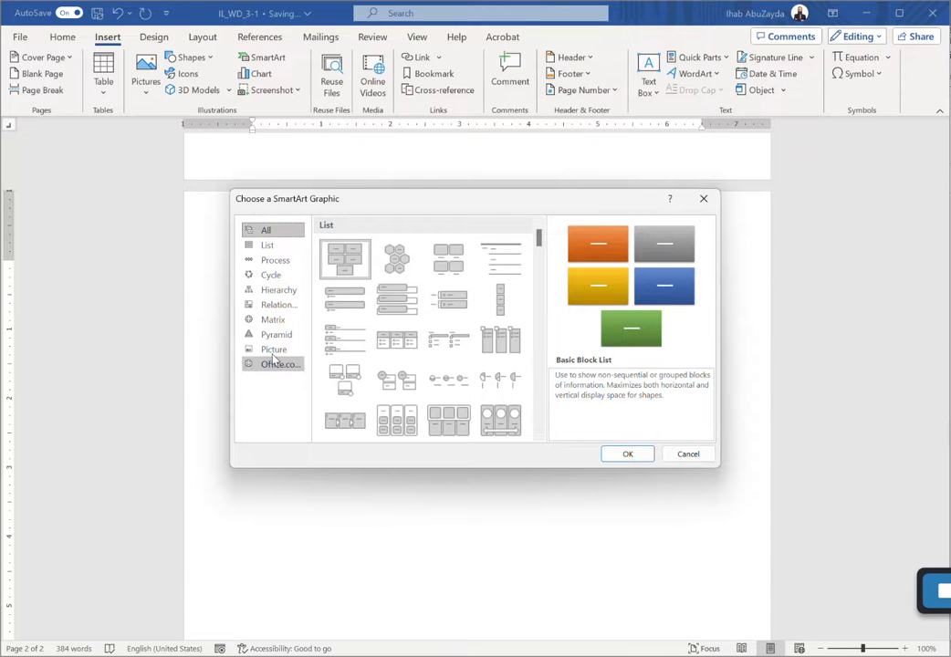
click(283, 293)
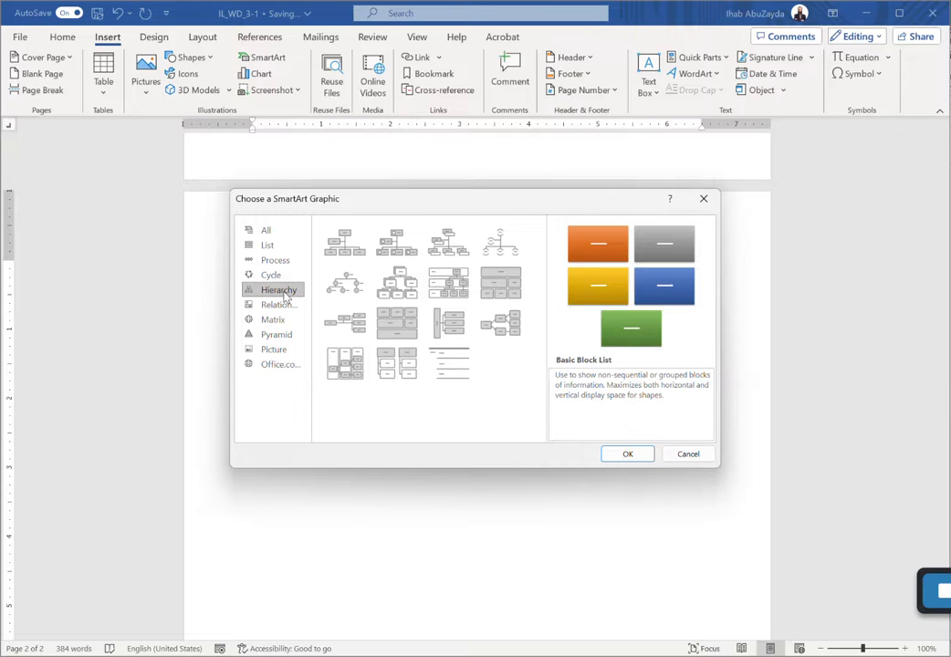
click(345, 246)
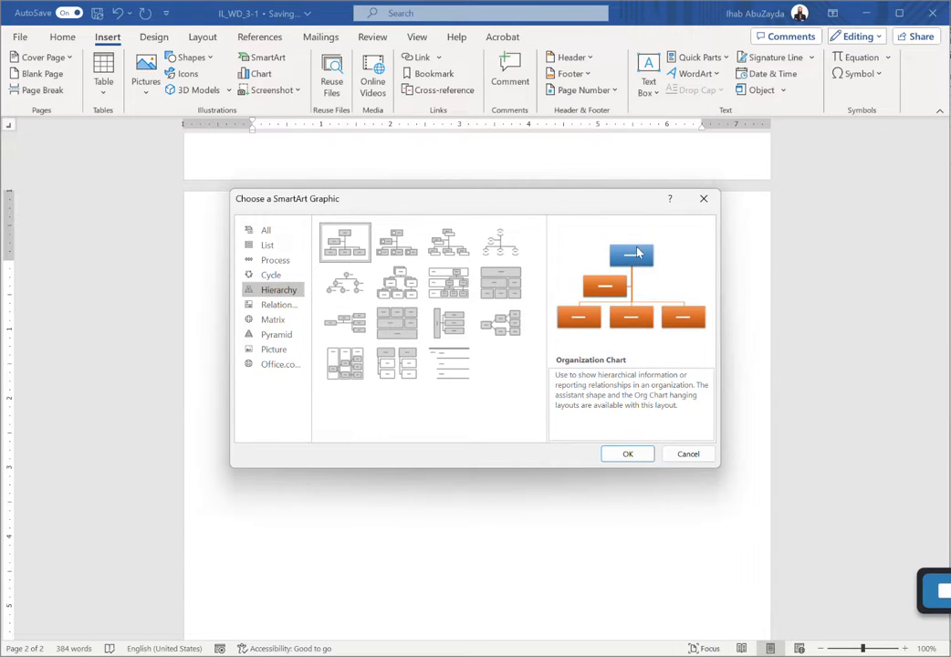
click(627, 455)
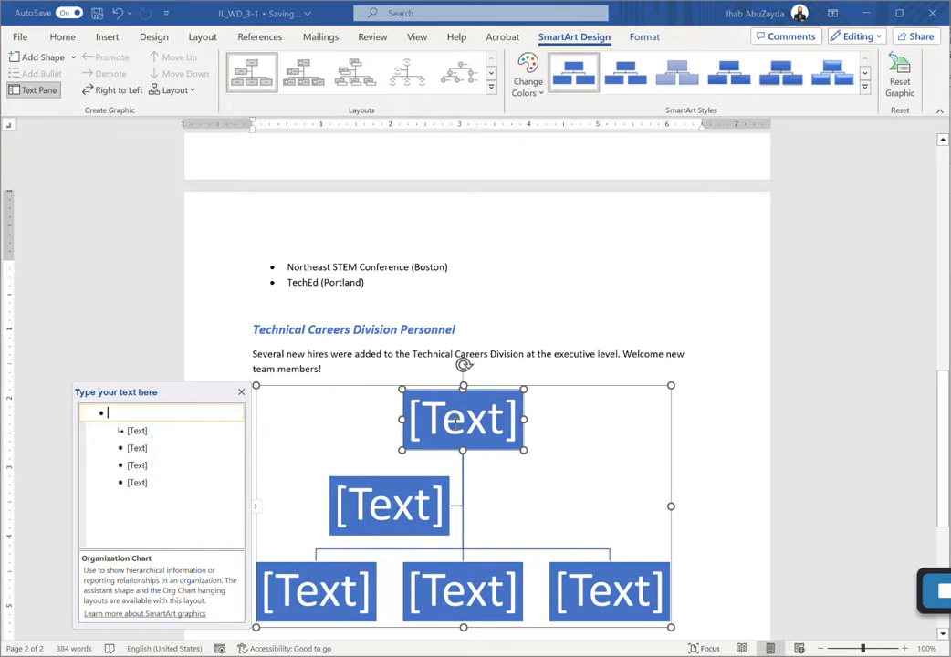
click(454, 421)
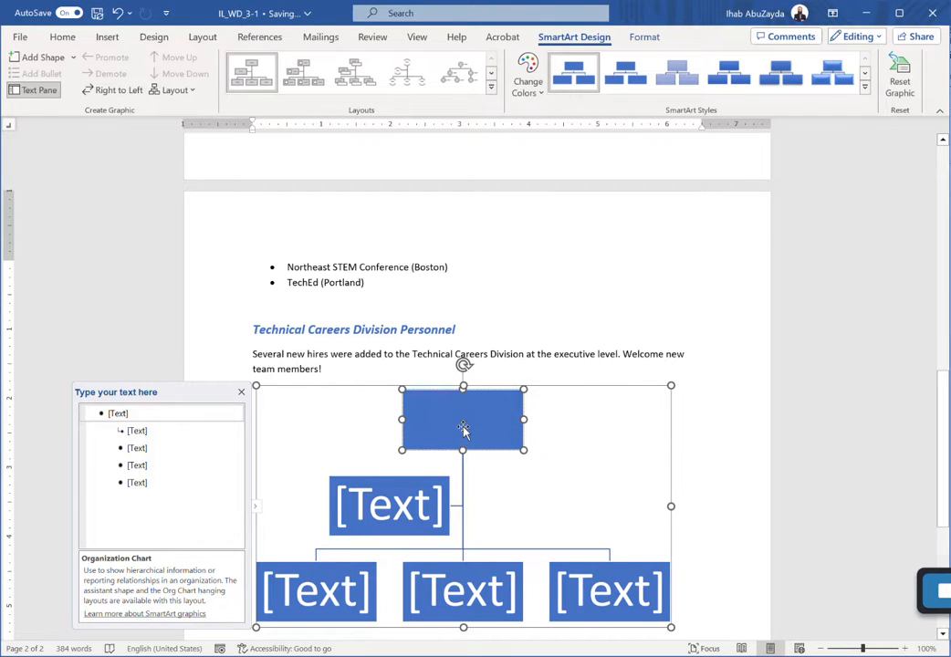
Step: Fill the organization chart's topmost box with the executive's full name and the title CEO on a second line
text(John Smi)
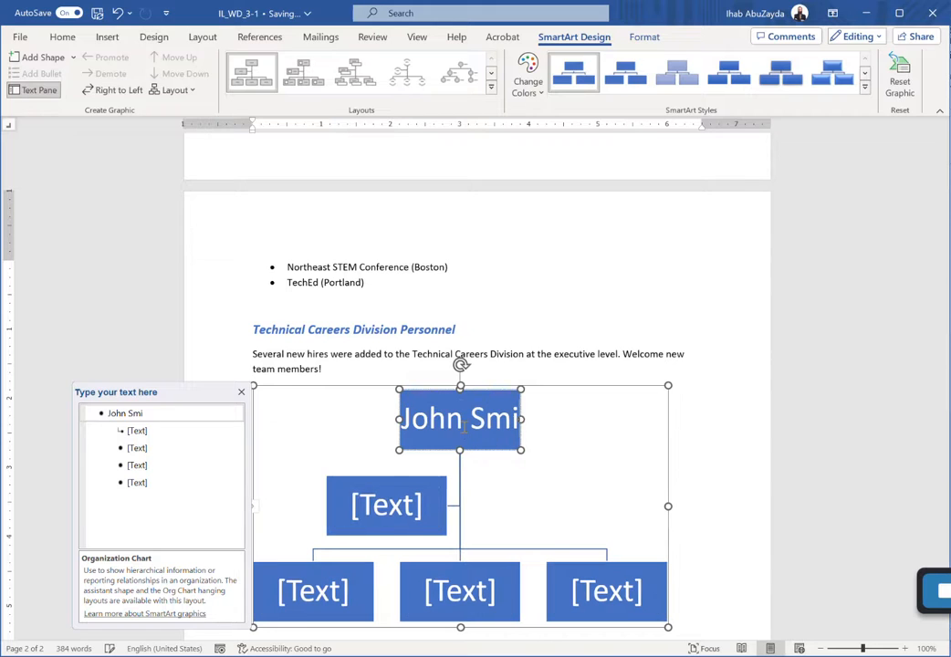
text(th)
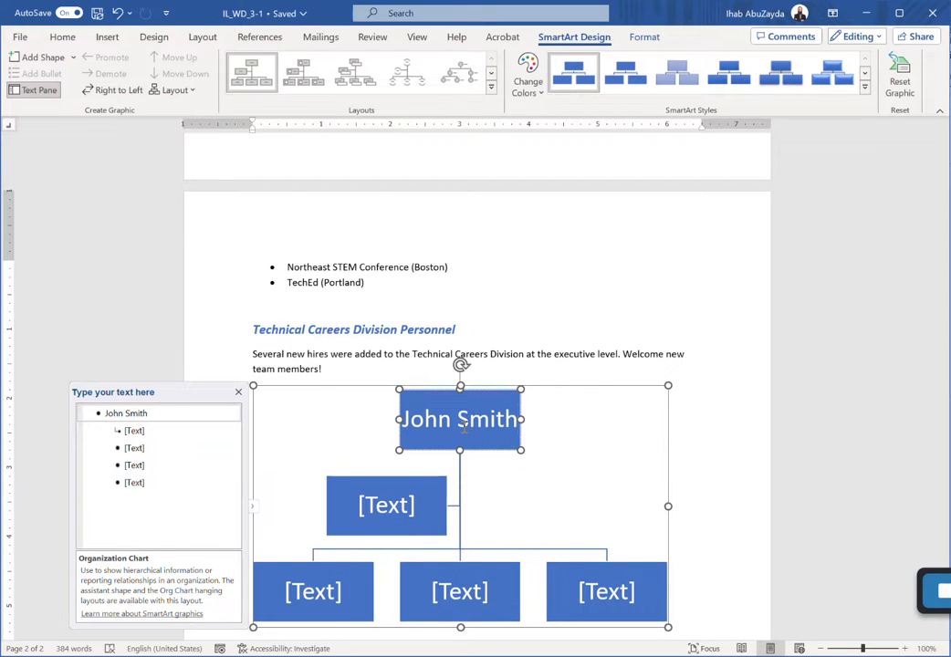
key(Return)
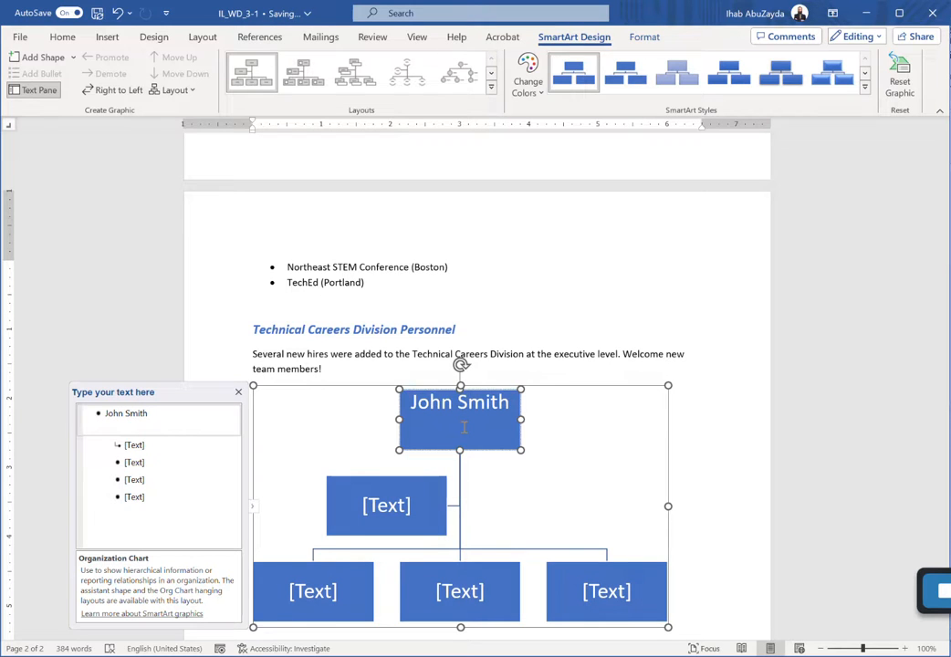
text(CEP)
key(BackSpace)
text(O)
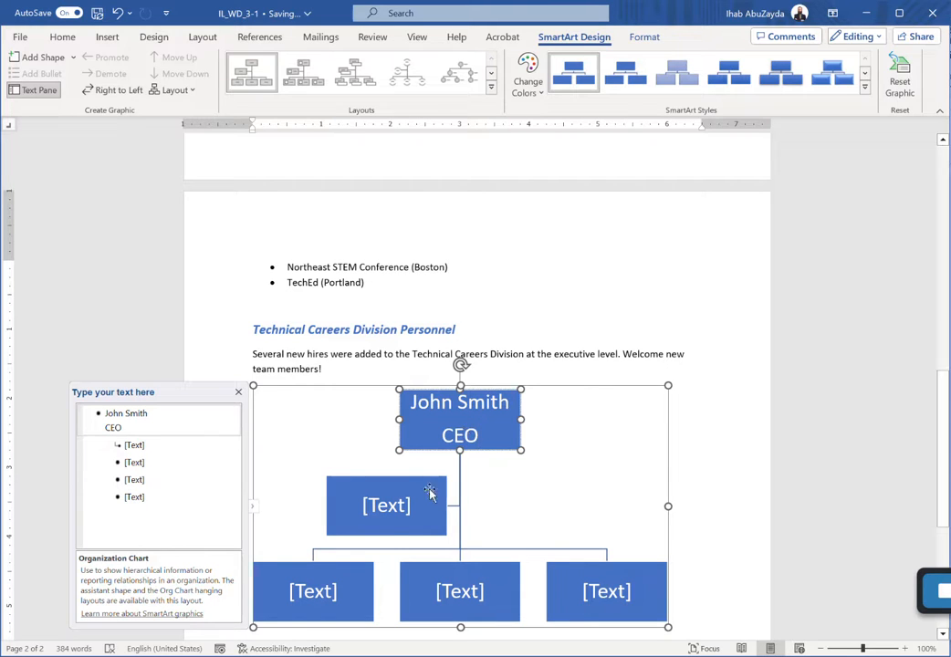
Step: Fill the assistant box below the CEO with the assistant's full name and the title Admin on a second line
click(393, 511)
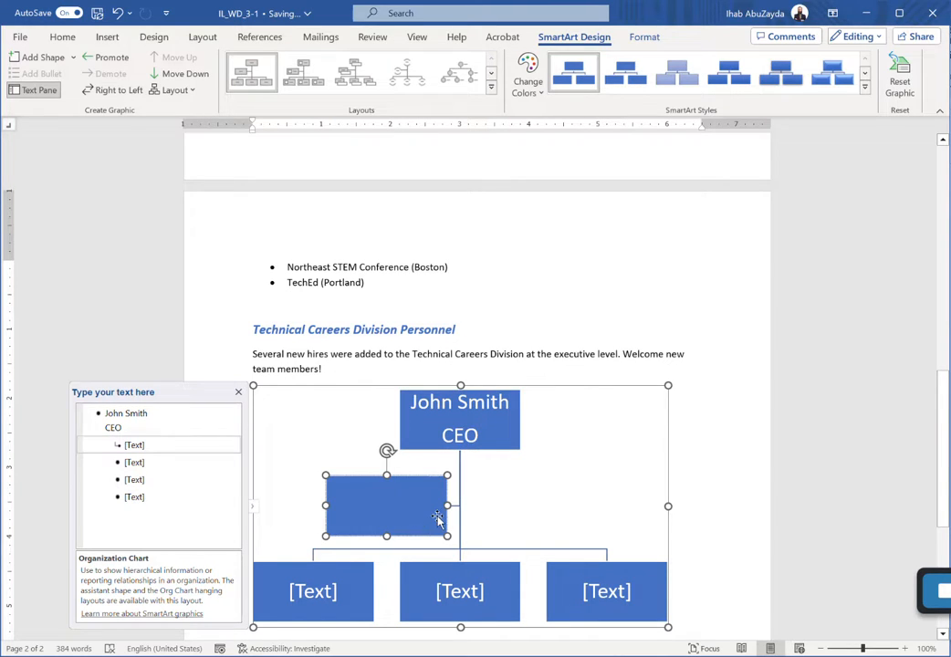
text(Amanda Lee)
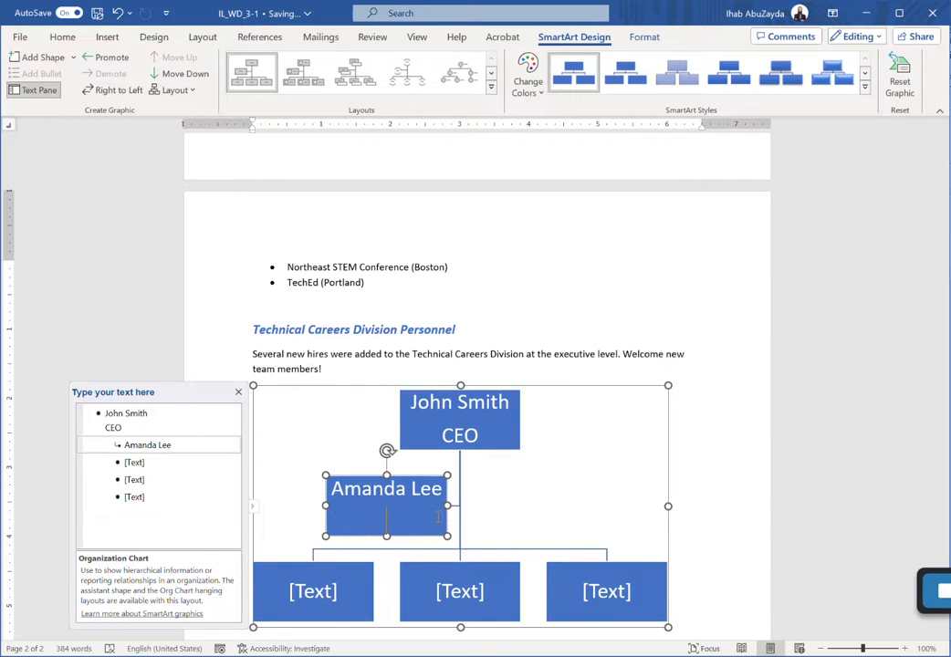
key(shift+Return)
text(Ad)
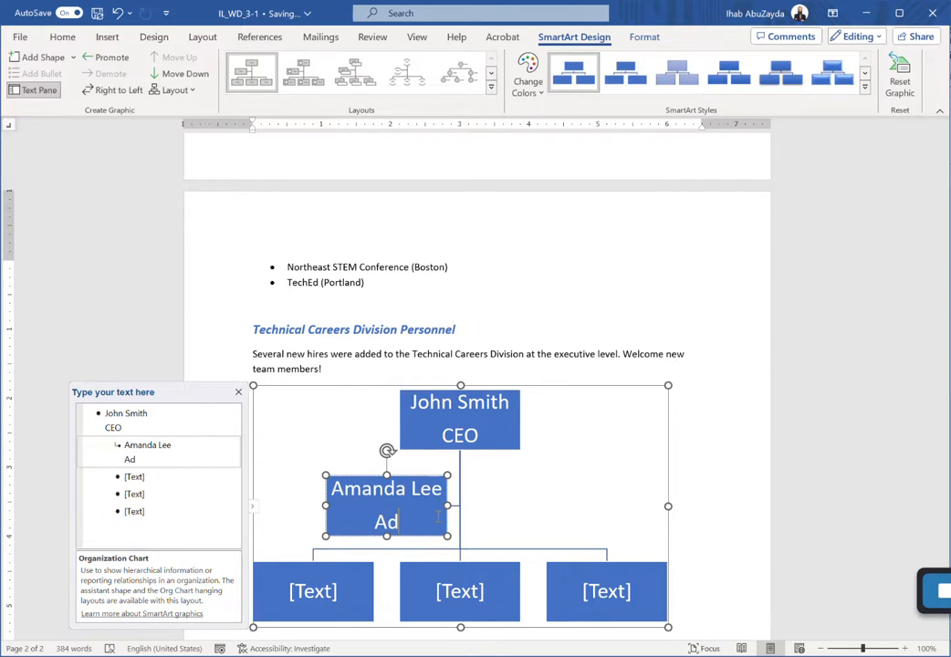
text(min)
Step: Close the organization chart's text entry pane
click(465, 591)
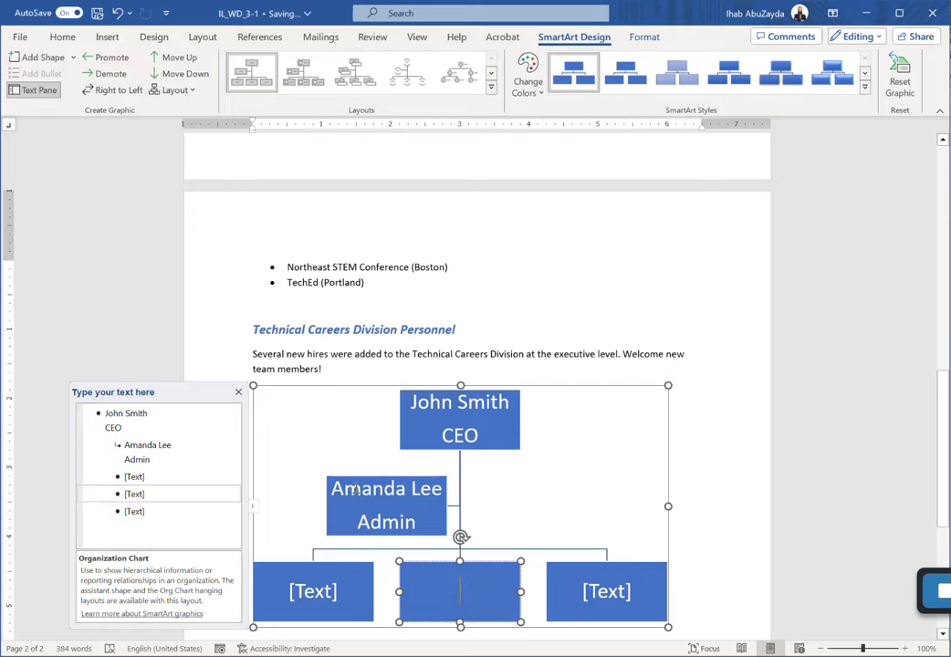
click(315, 595)
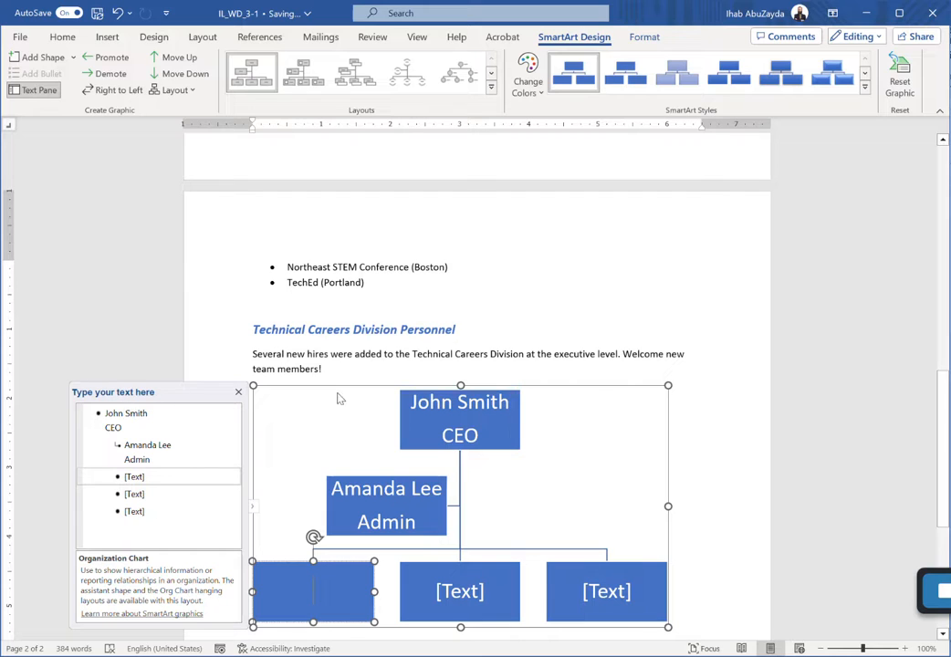
scroll(337, 481, down, 1)
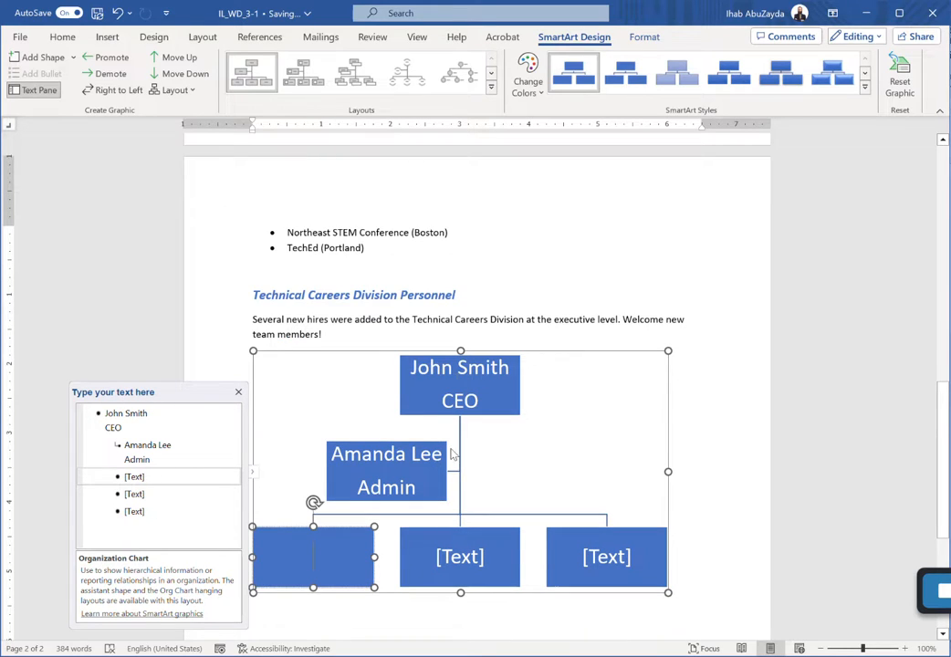
click(136, 476)
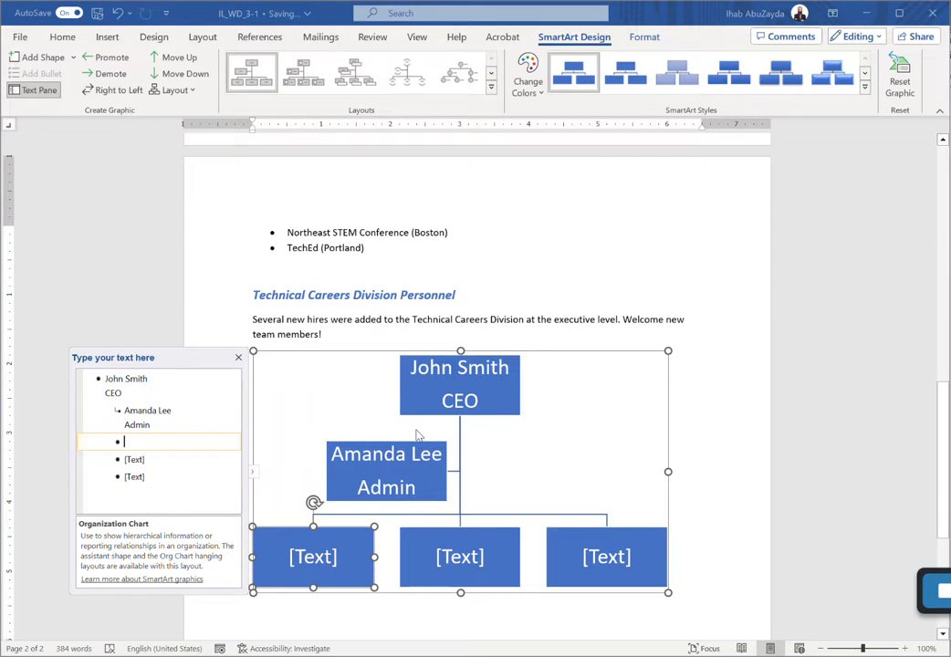
click(239, 357)
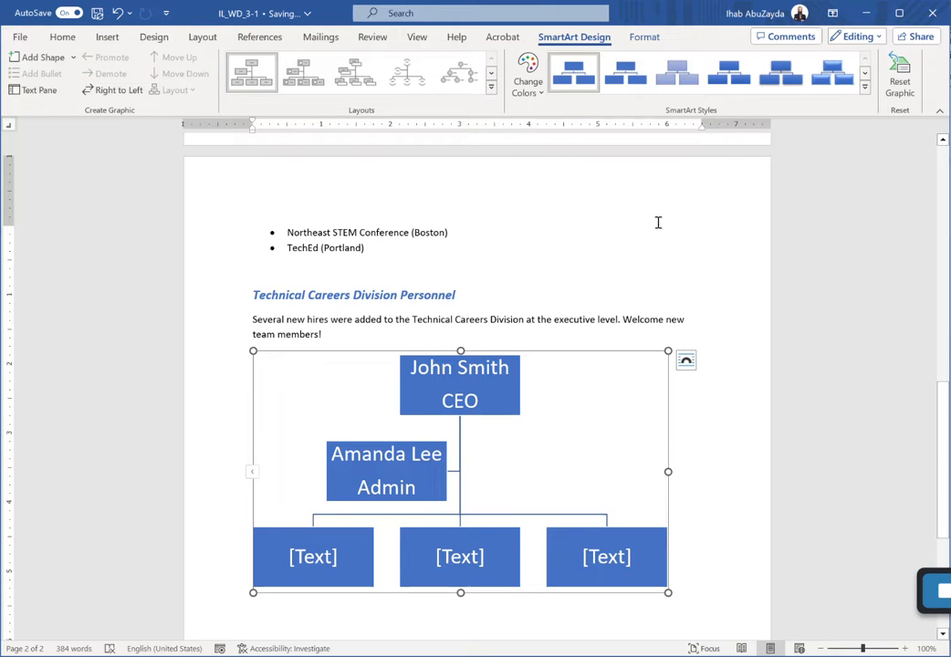
Step: Recolor the organization chart with the first Colorful scheme, blue and orange, and apply the second 3-D SmartArt style
click(527, 81)
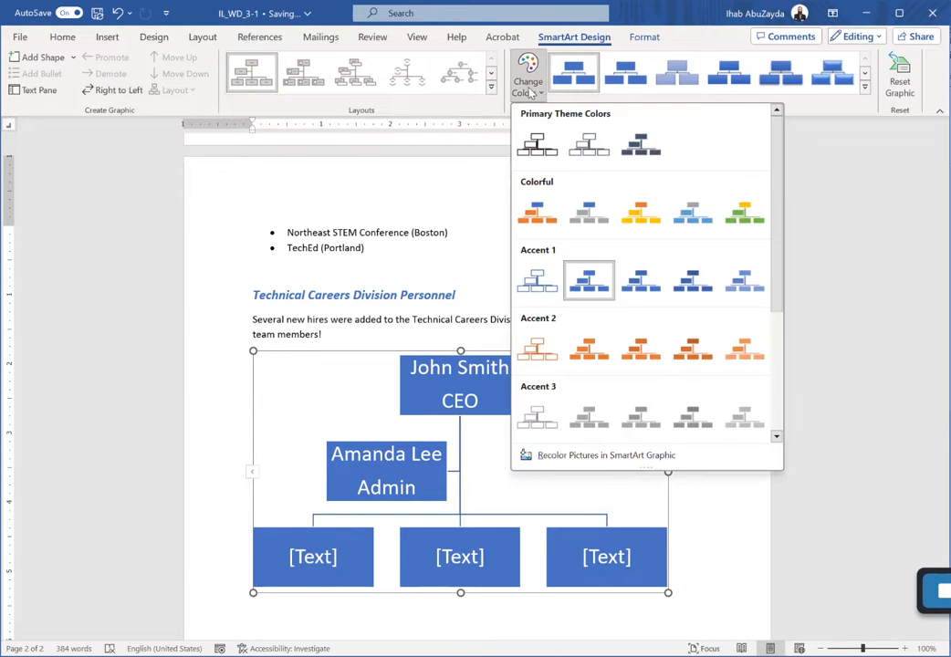
click(536, 216)
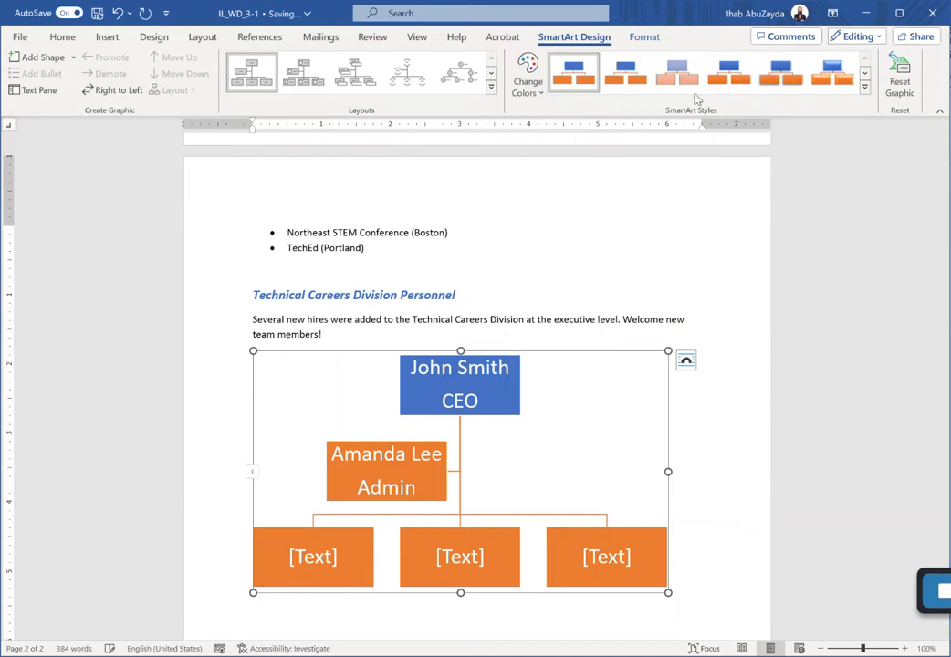
click(865, 92)
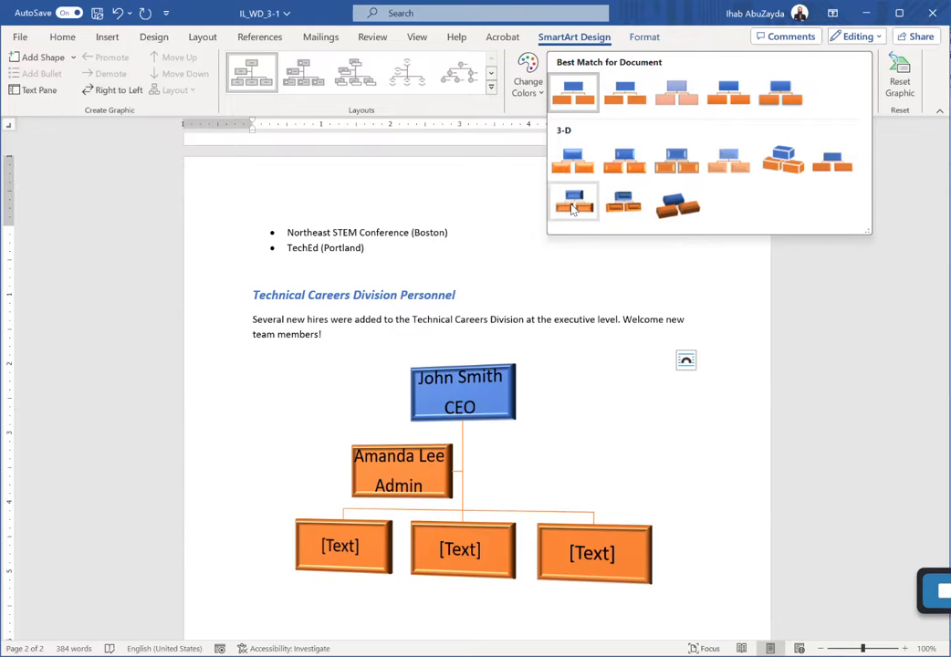
click(627, 176)
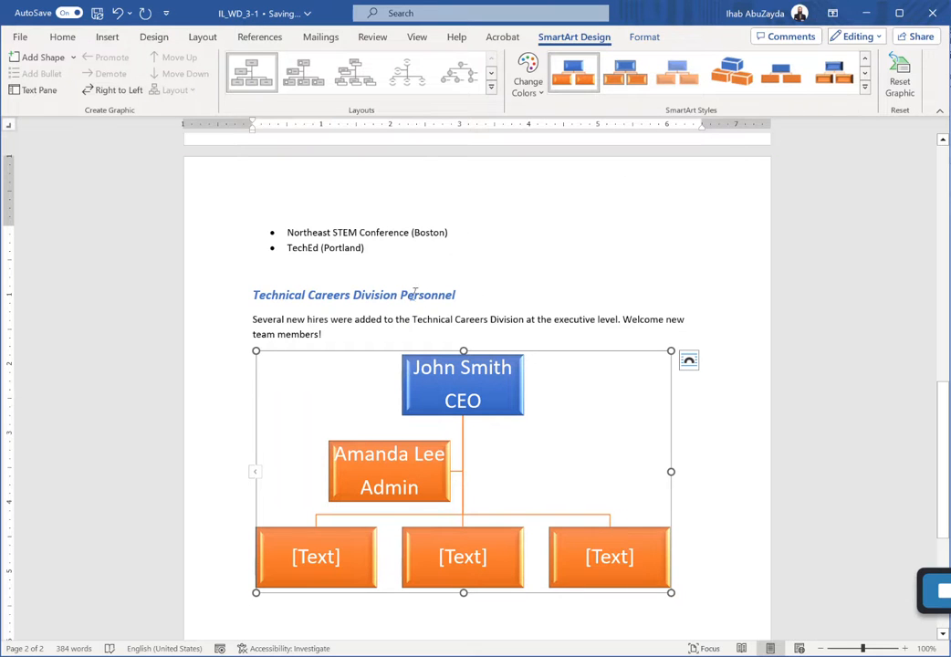
Step: Deselect the organization chart and review its appearance and the layout of the sections across both pages
scroll(565, 378, up, 4)
scroll(503, 399, down, 5)
scroll(679, 240, up, 4)
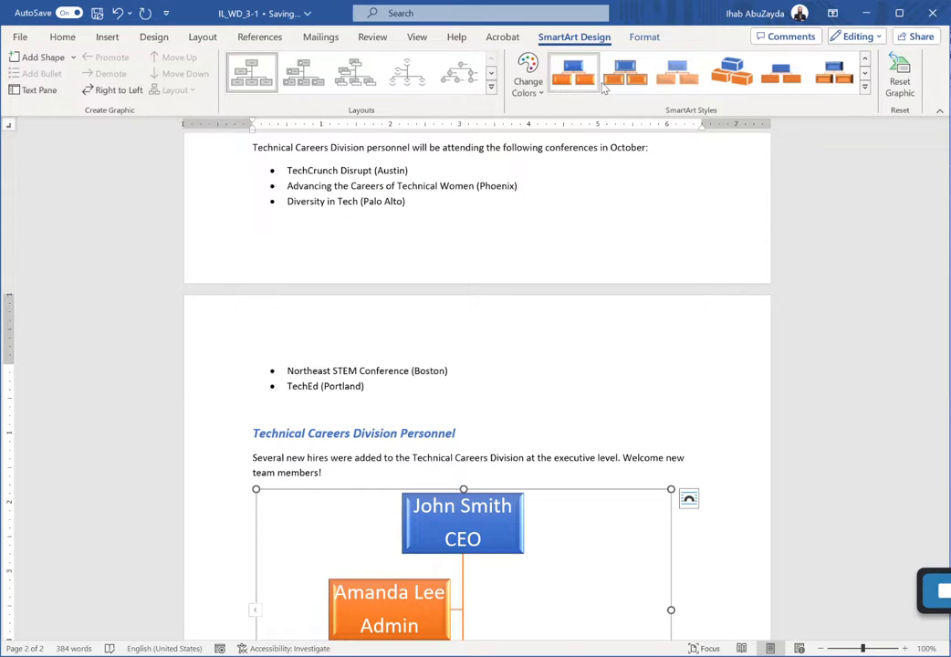
click(382, 457)
scroll(513, 420, down, 4)
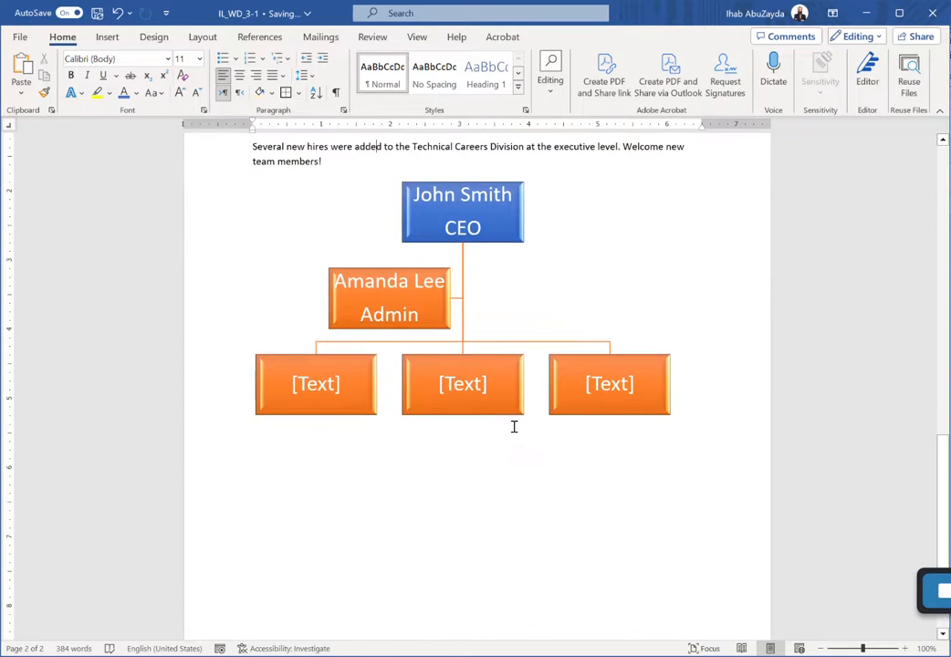
scroll(410, 528, up, 2)
scroll(411, 528, up, 10)
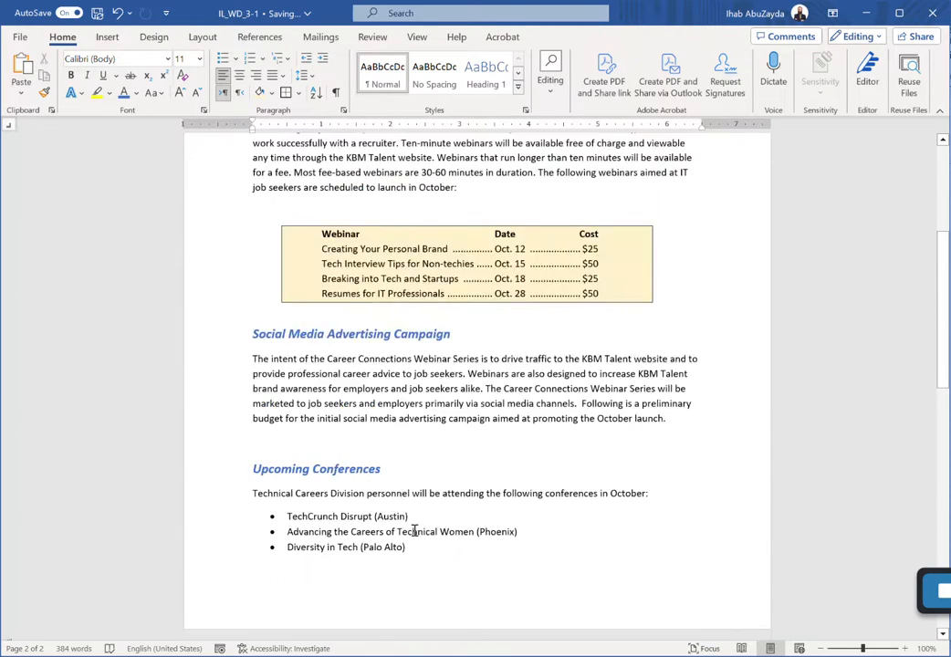
scroll(505, 417, down, 4)
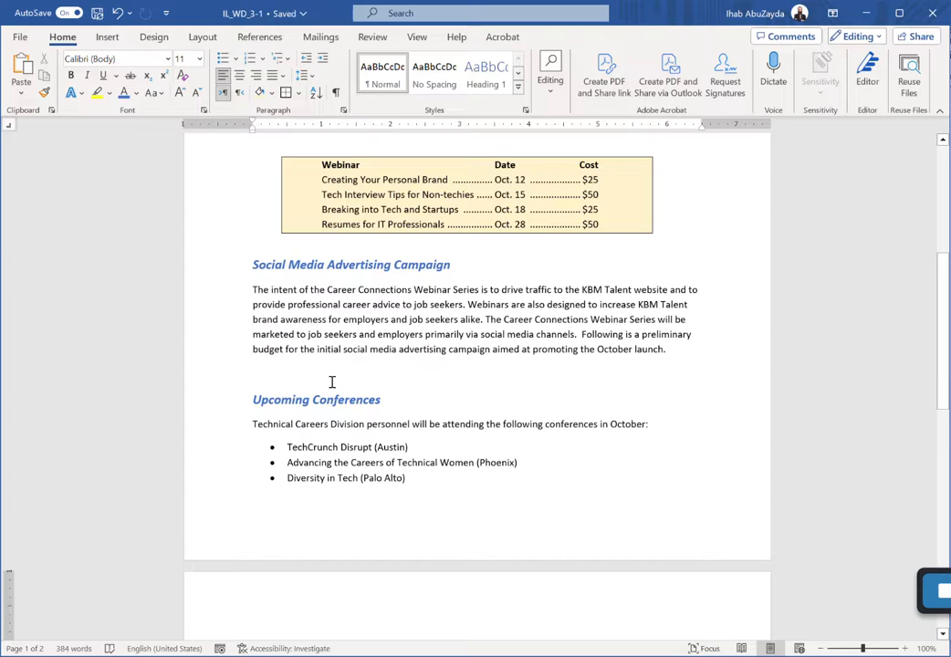
Step: Insert a page break directly before the Upcoming Conferences heading
click(255, 399)
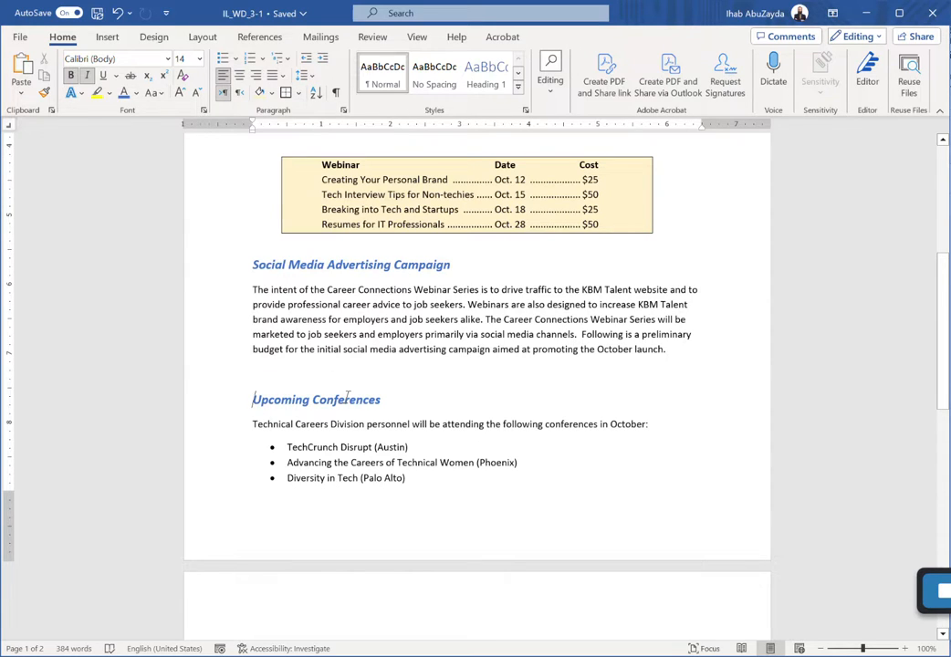
click(204, 37)
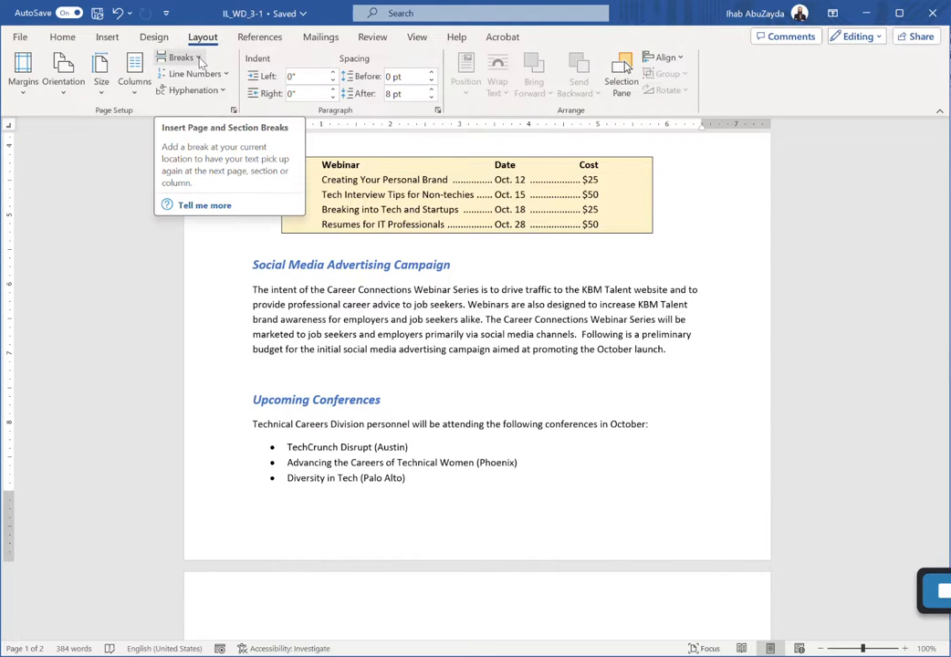
click(200, 58)
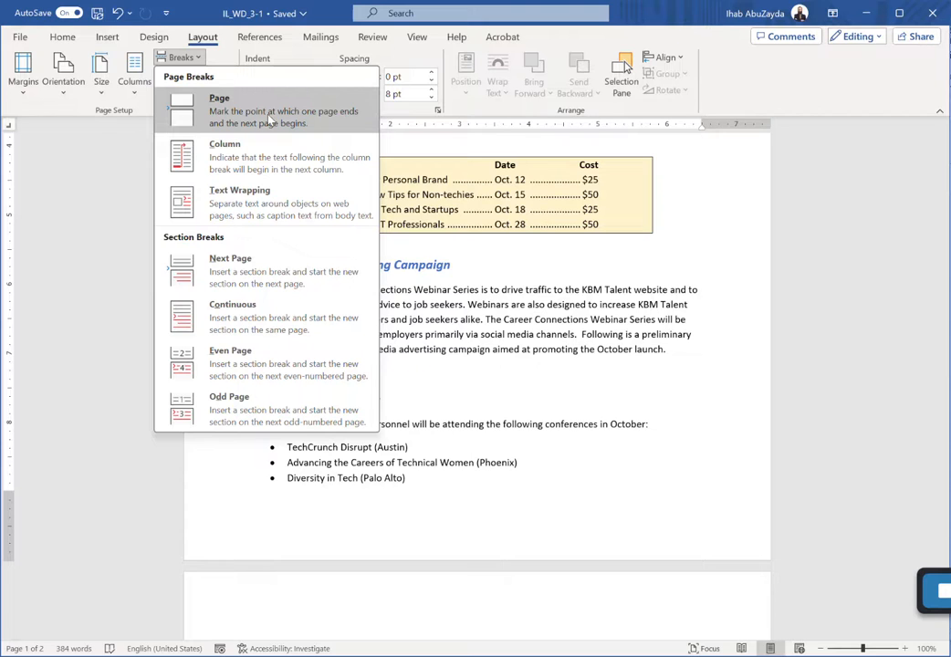
click(307, 116)
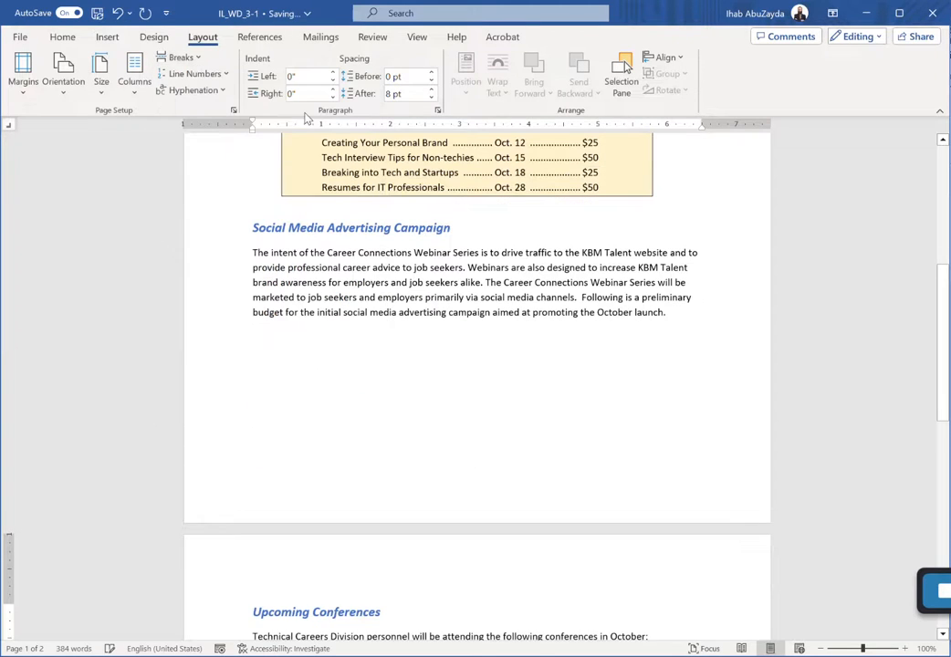
scroll(282, 448, down, 3)
scroll(283, 459, down, 8)
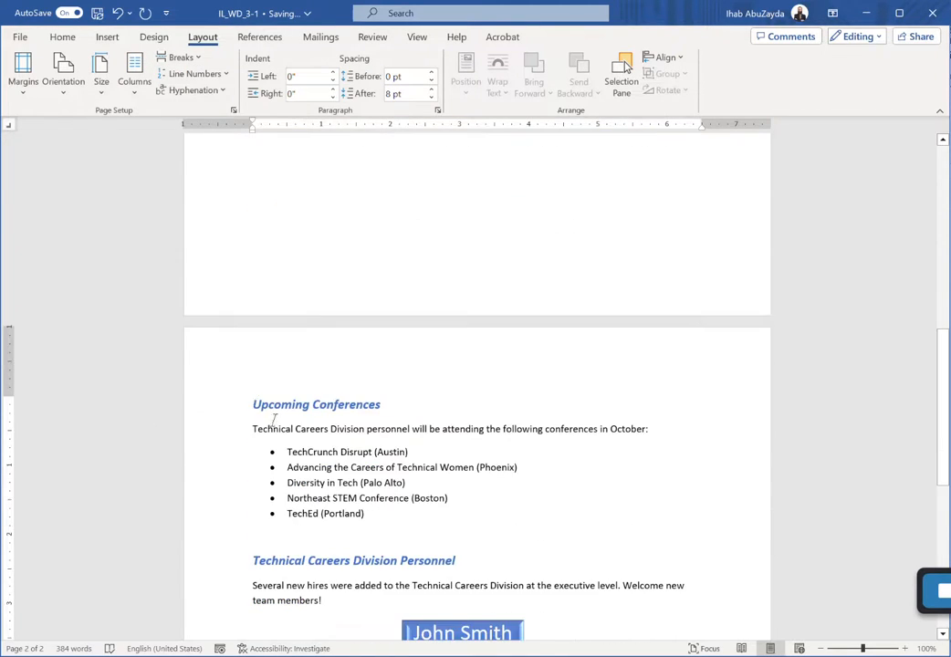
Step: Insert a page break directly before the Social Media Advertising Campaign heading
scroll(295, 468, up, 10)
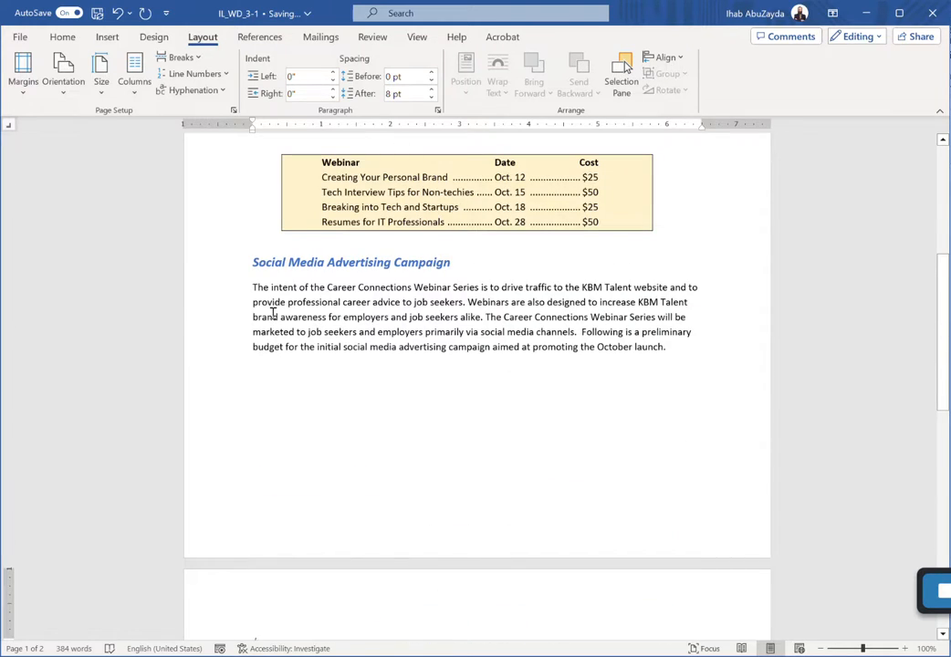
click(252, 262)
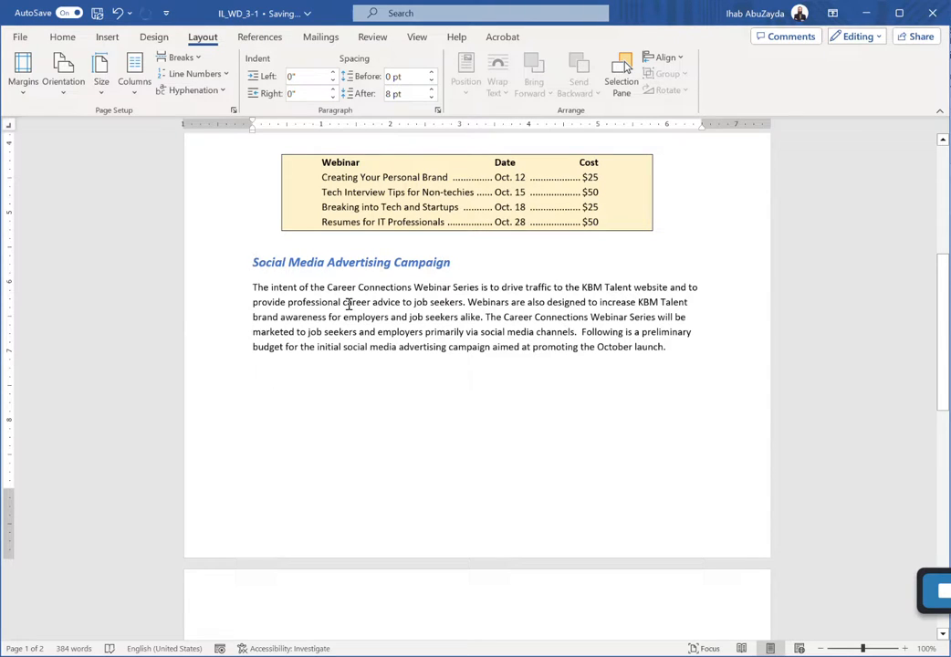
key(ctrl+Return)
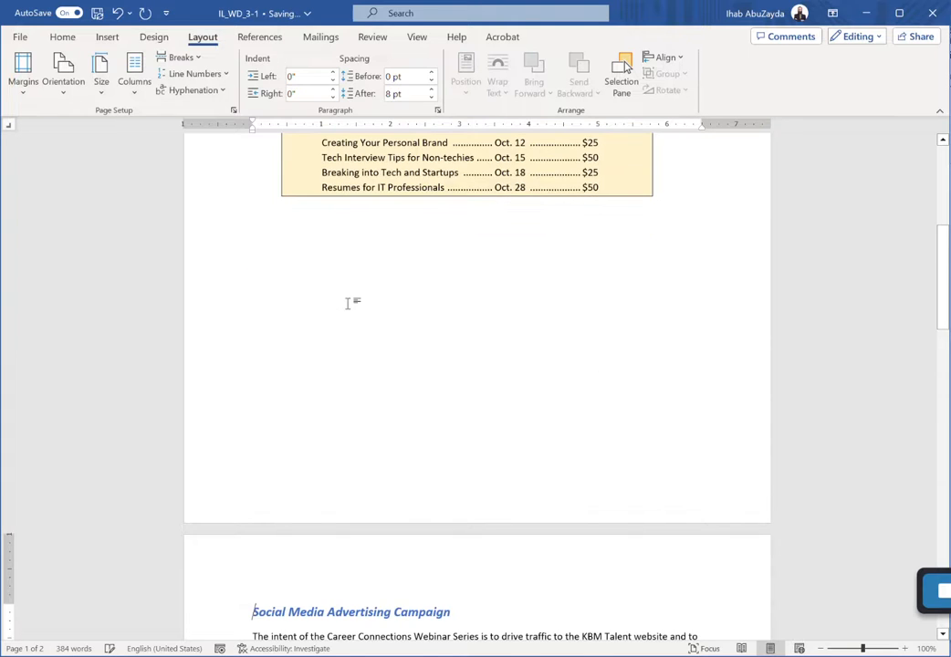
scroll(402, 347, down, 5)
scroll(327, 321, down, 6)
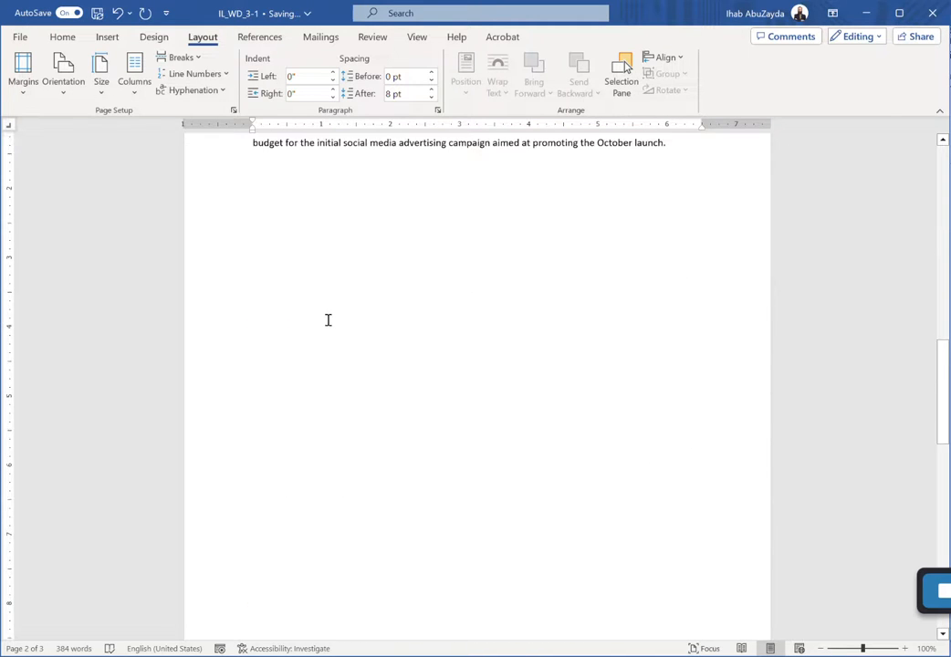
Step: Show the paragraph and other formatting marks and examine the page break below the webinar list
scroll(327, 321, up, 12)
scroll(329, 356, up, 5)
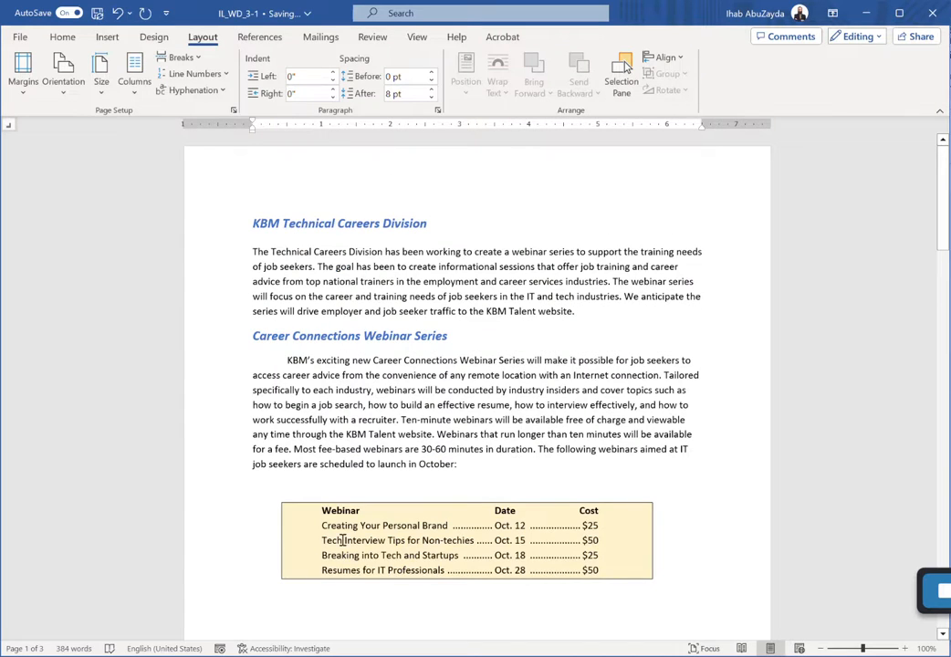
scroll(344, 541, down, 3)
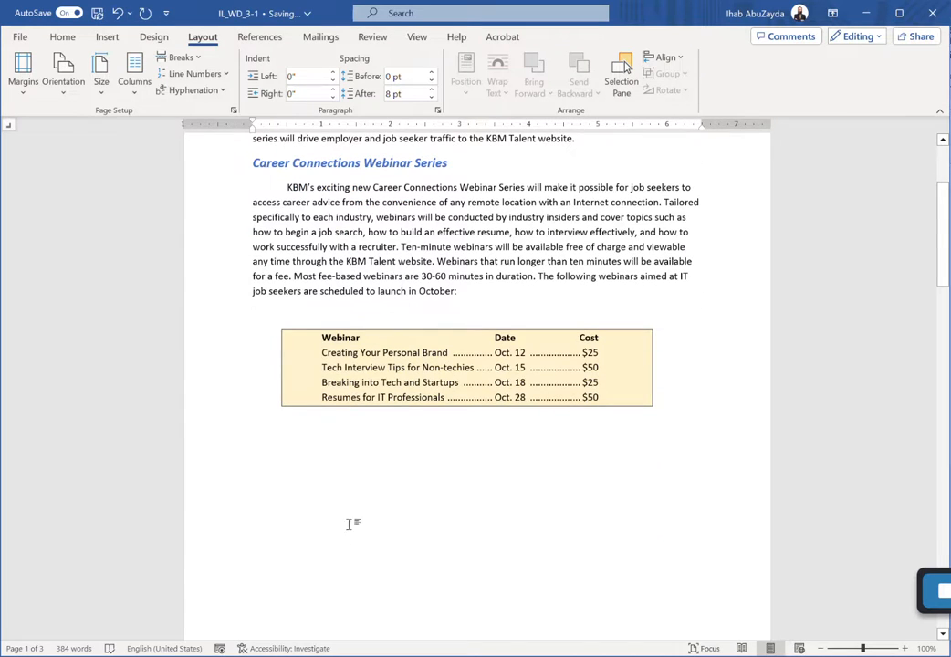
click(62, 37)
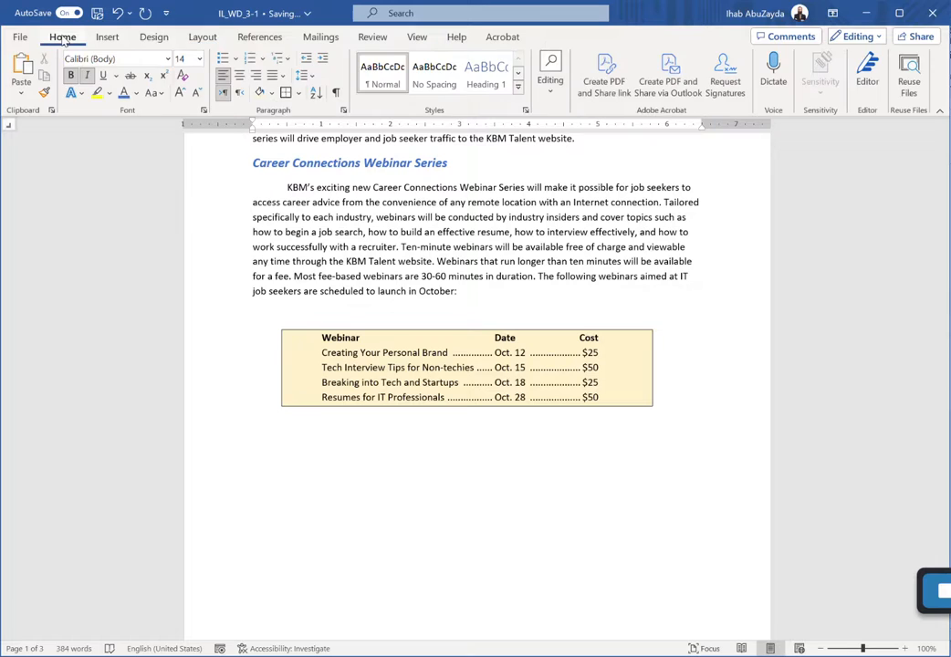
click(338, 95)
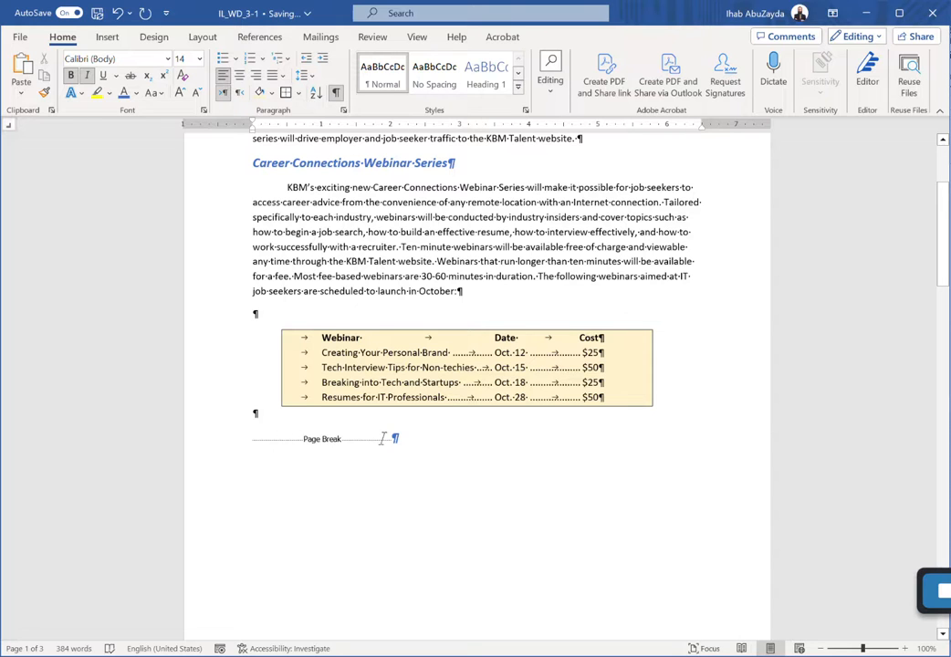
scroll(392, 441, down, 3)
scroll(391, 433, down, 6)
Step: Delete the page break directly above the Social Media Advertising Campaign heading
scroll(393, 446, up, 7)
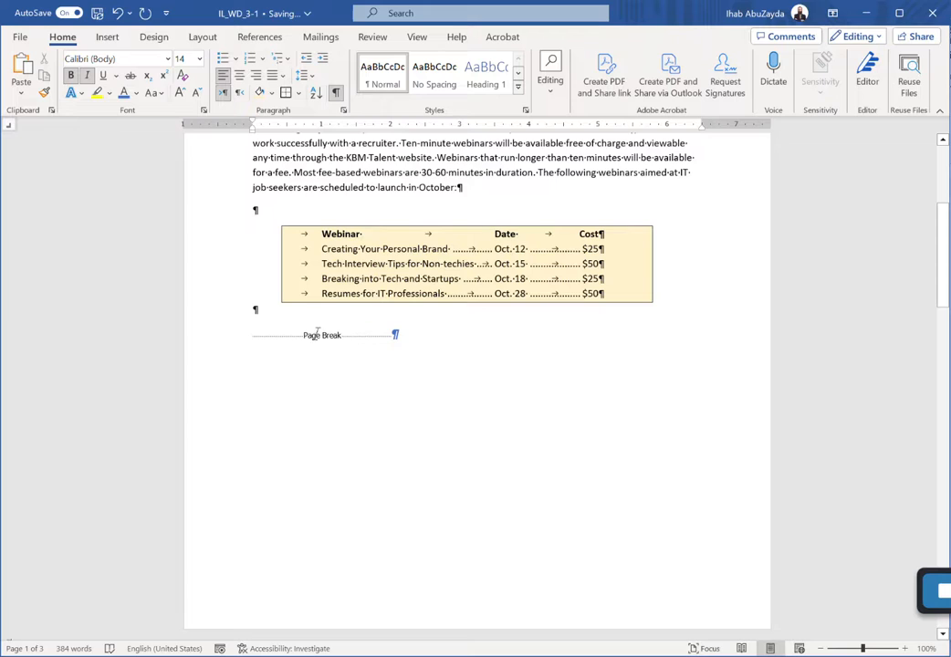
click(225, 345)
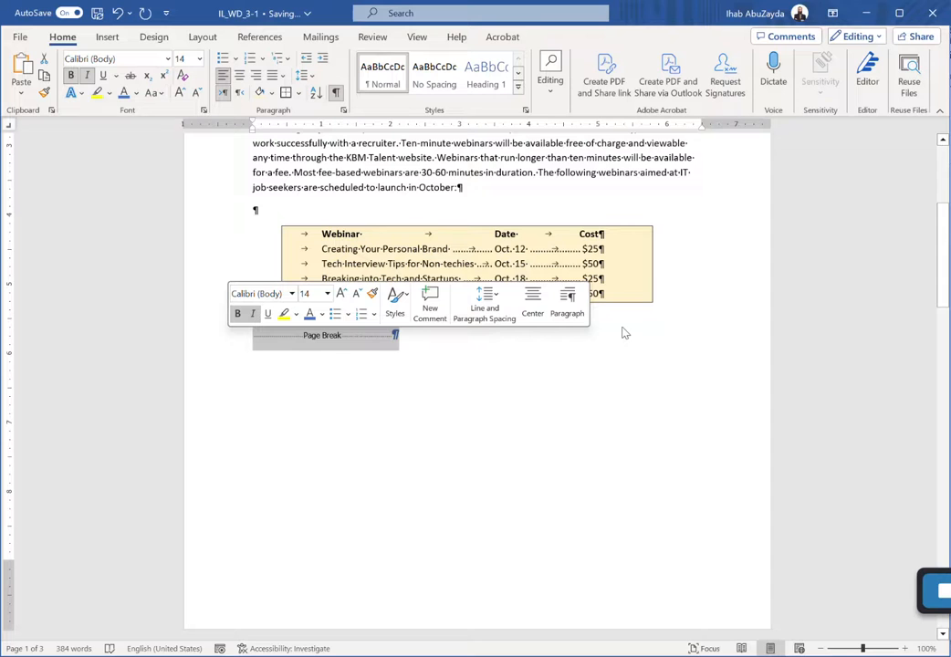
key(Delete)
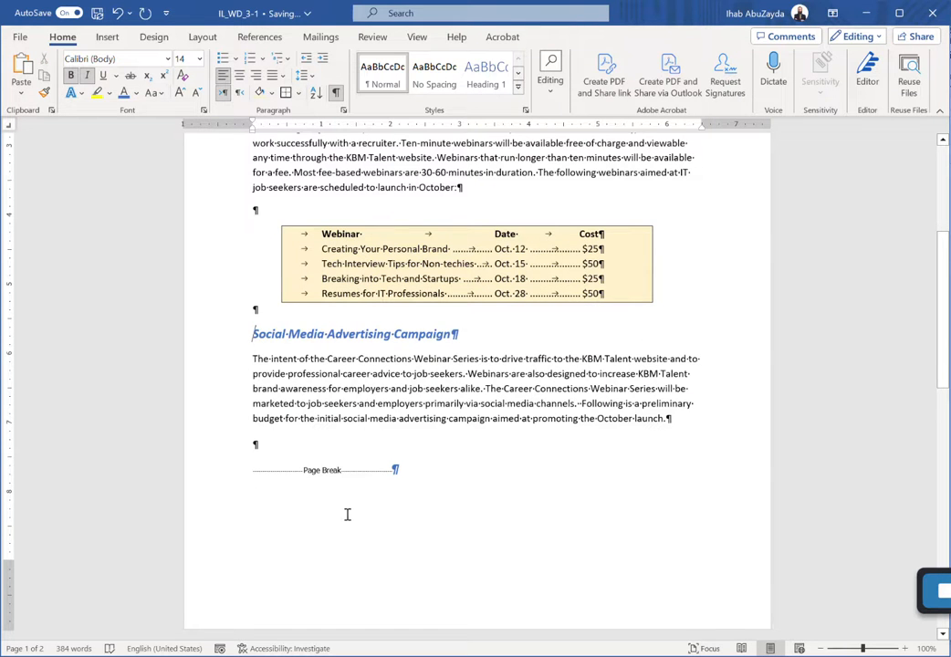
Step: Check the layout around the remaining page break and examine the available page and section break types
scroll(347, 515, down, 10)
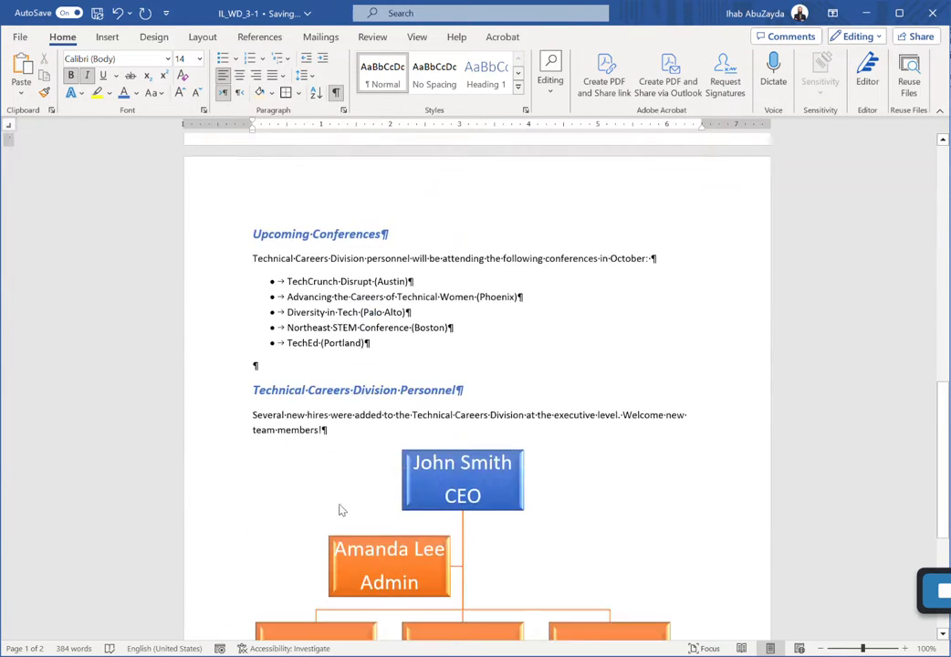
scroll(340, 510, down, 3)
scroll(272, 296, up, 10)
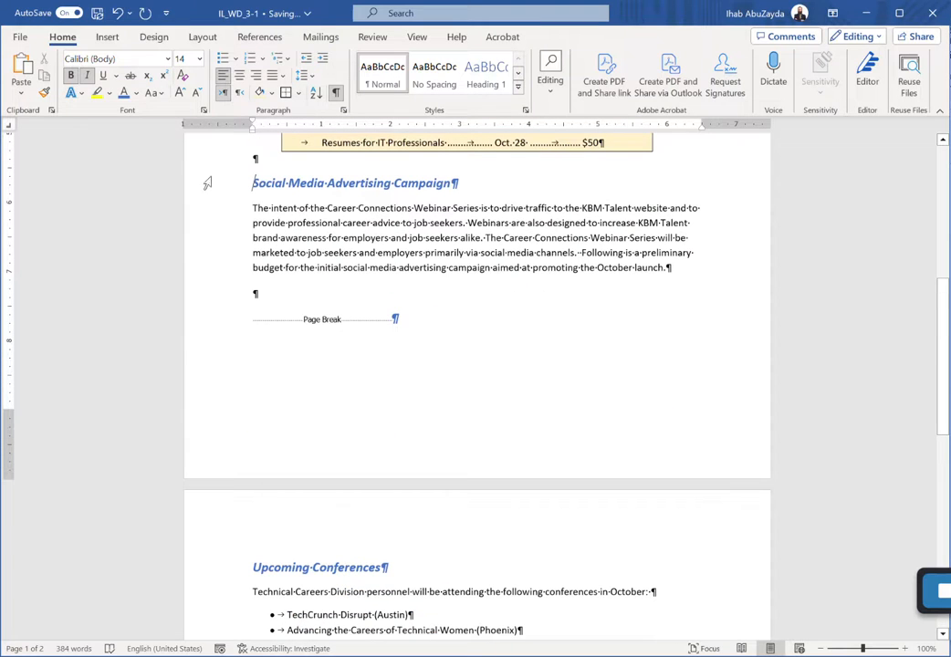
click(202, 36)
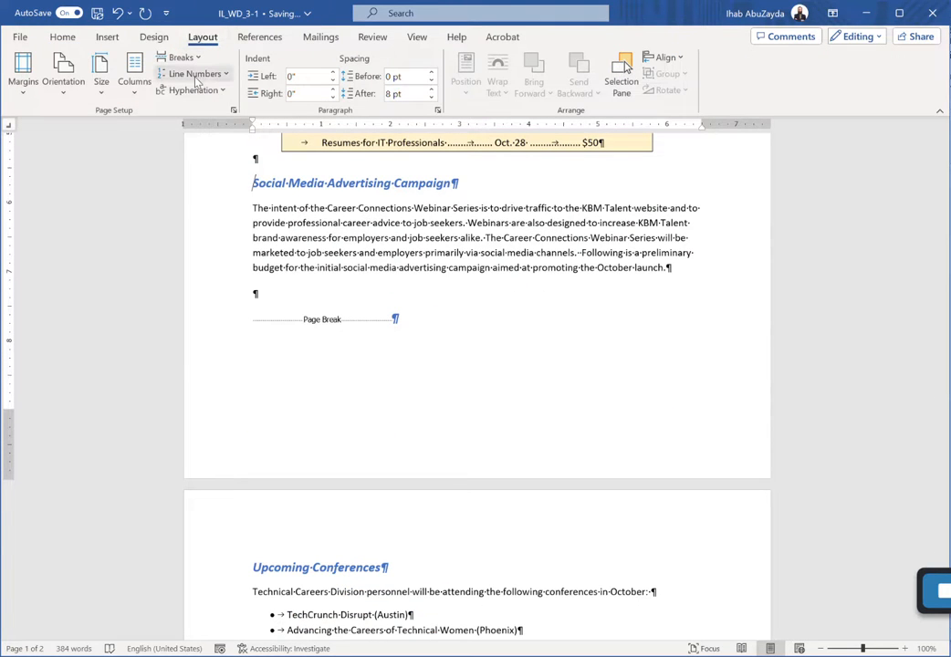
click(179, 57)
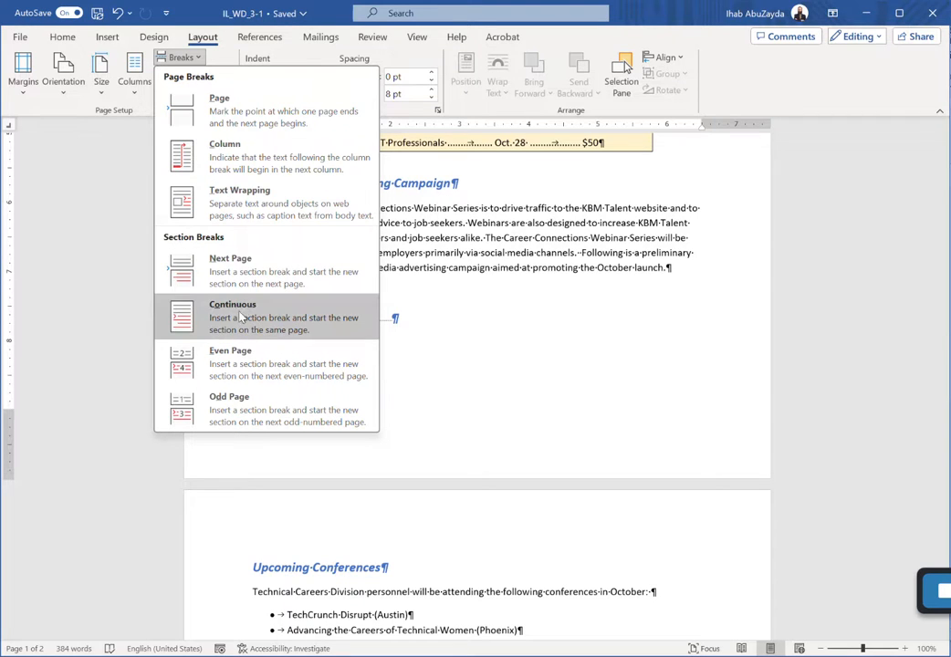
click(476, 280)
Step: Hide the paragraph and other formatting marks throughout the document
scroll(475, 484, down, 10)
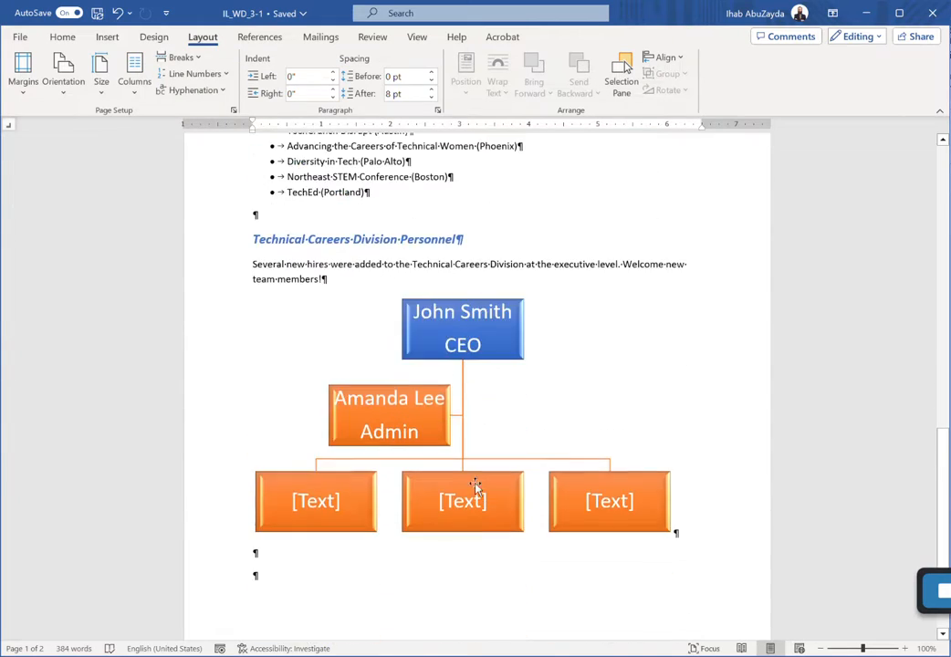
scroll(476, 493, up, 8)
scroll(475, 492, up, 8)
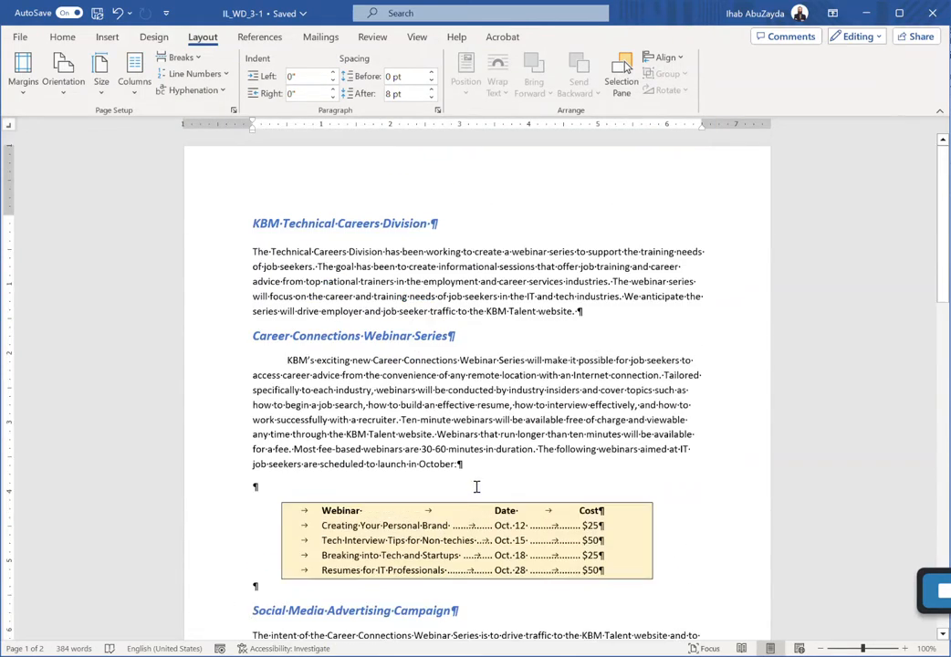
scroll(475, 484, down, 2)
scroll(475, 484, down, 1)
scroll(474, 491, up, 4)
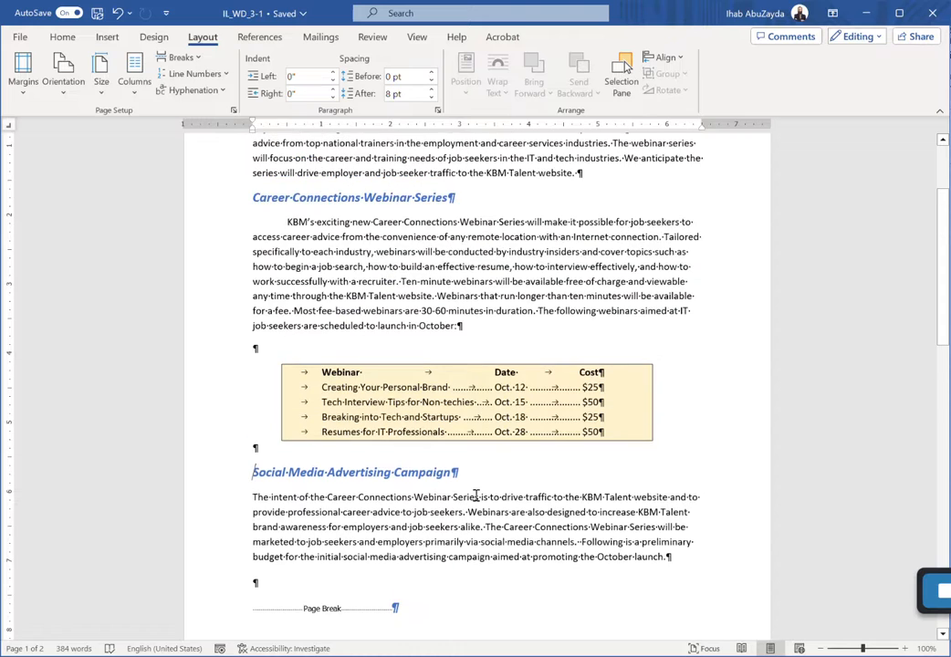
scroll(475, 495, up, 1)
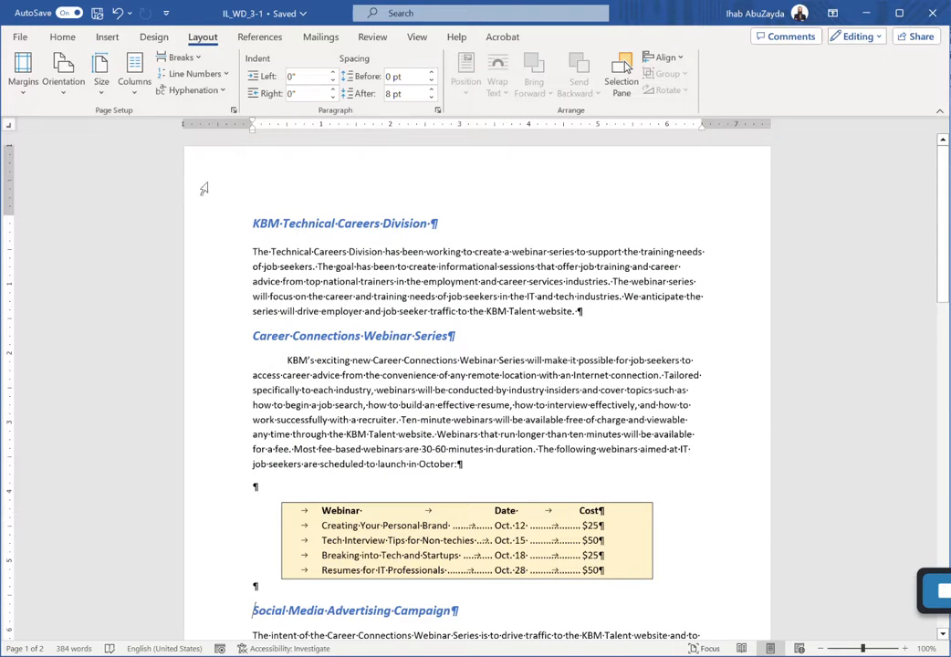
click(62, 37)
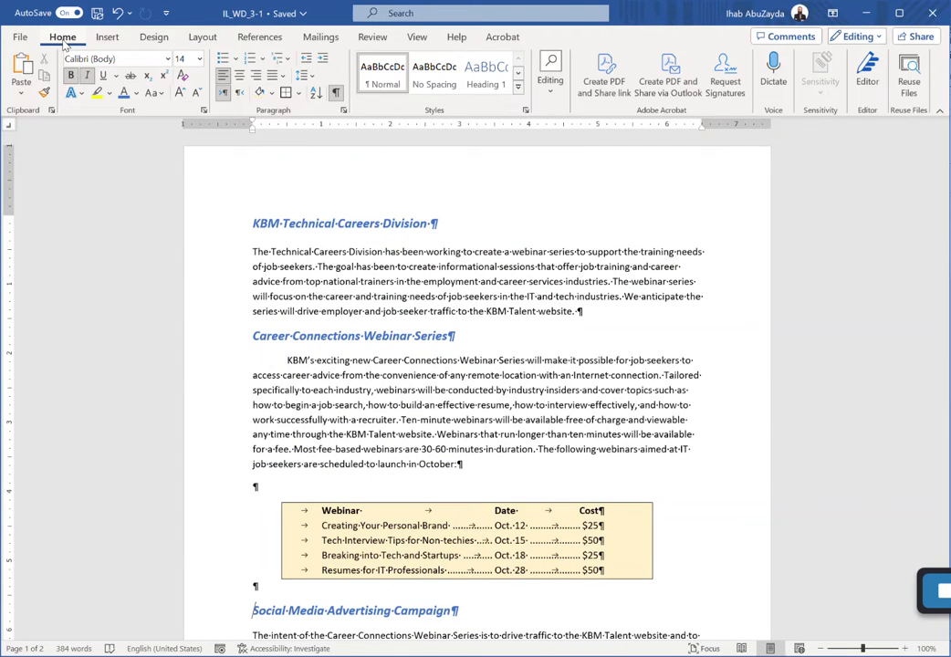
click(337, 95)
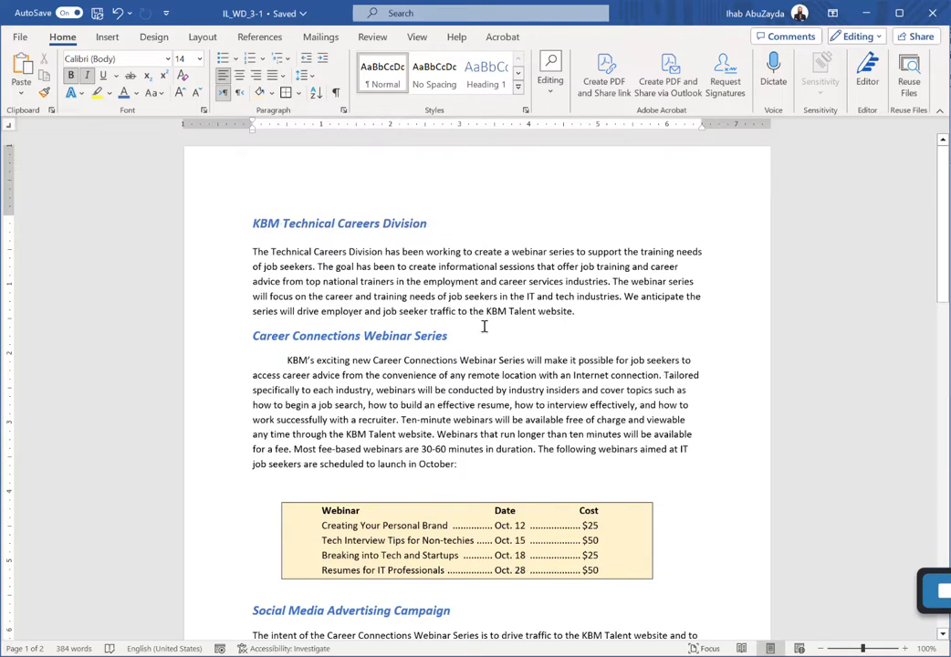
Step: Insert a table with three columns and four rows below the organization chart on the second page
scroll(437, 389, down, 9)
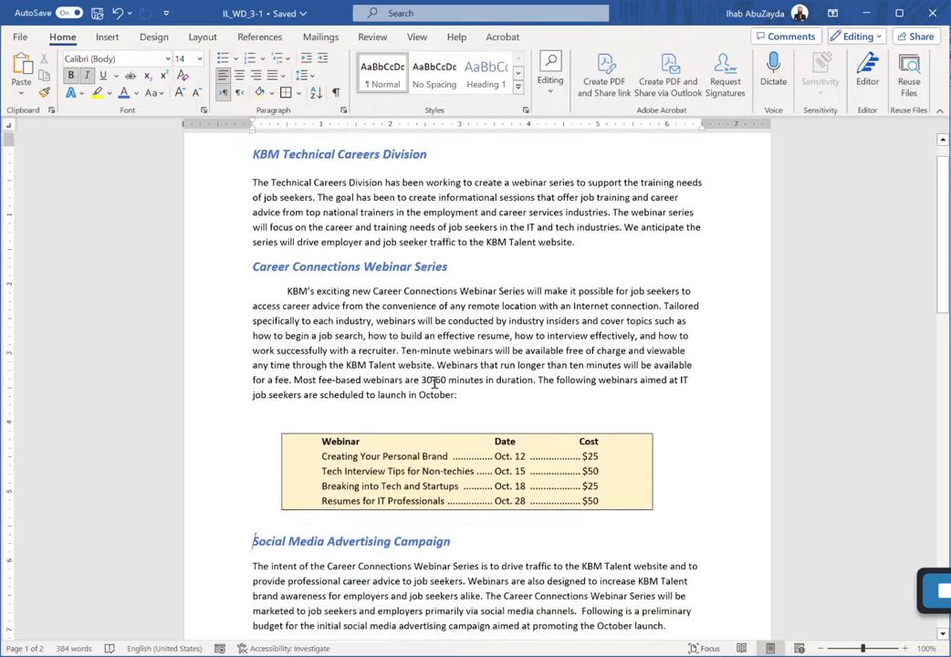
scroll(437, 389, down, 14)
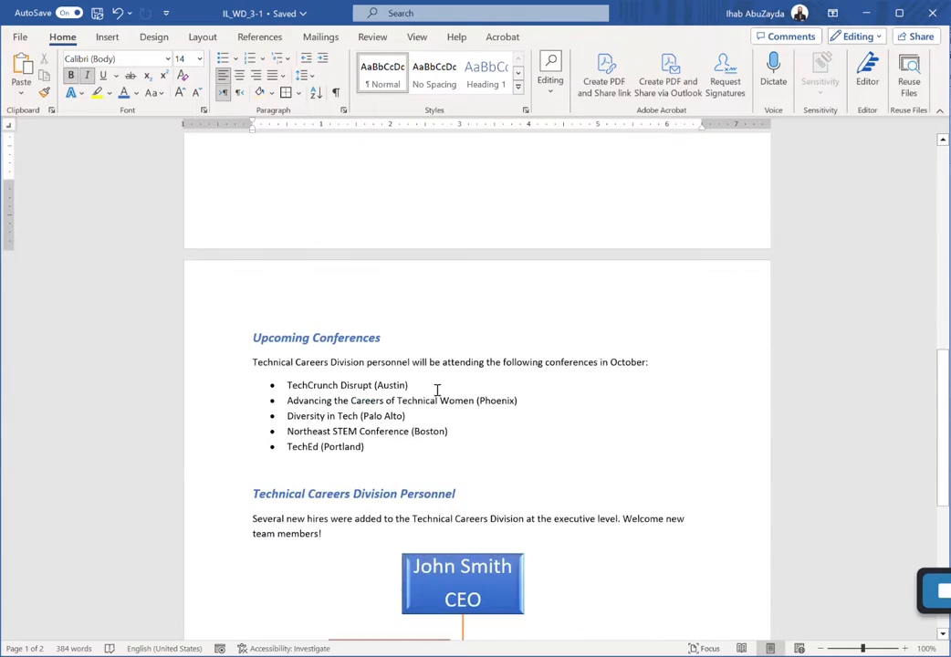
click(376, 463)
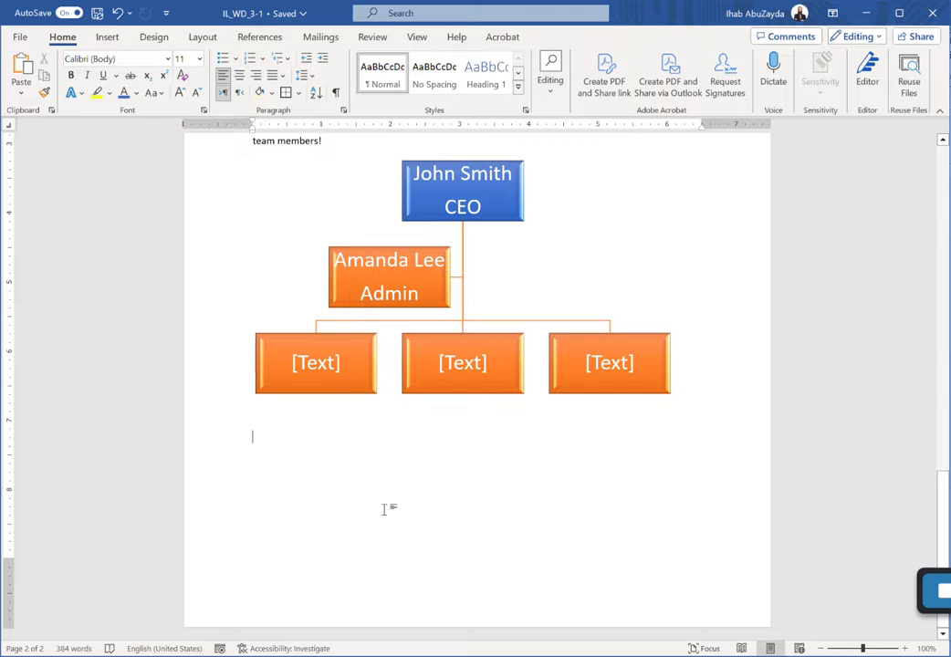
click(107, 38)
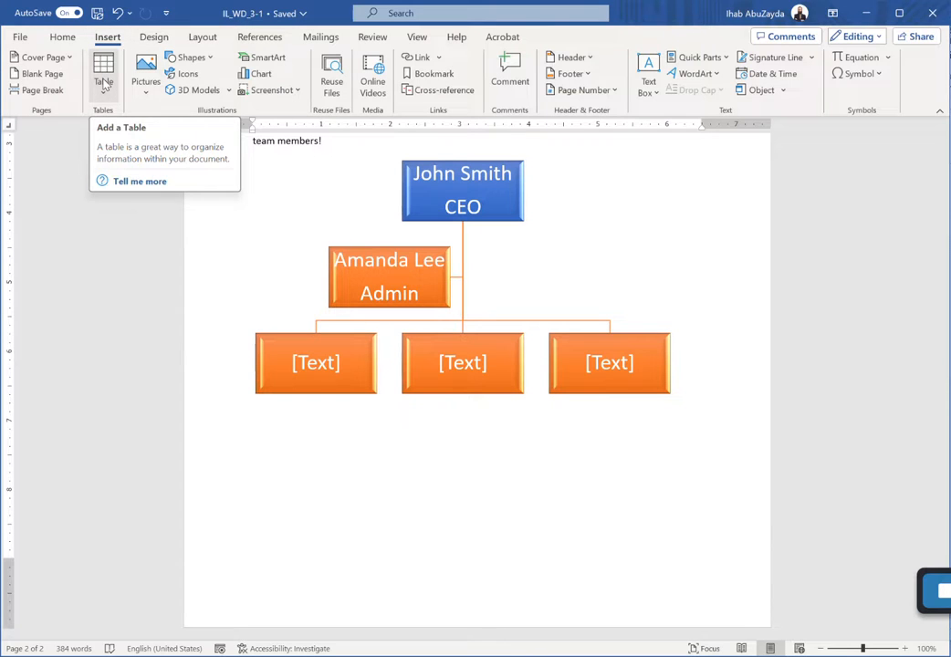
click(105, 84)
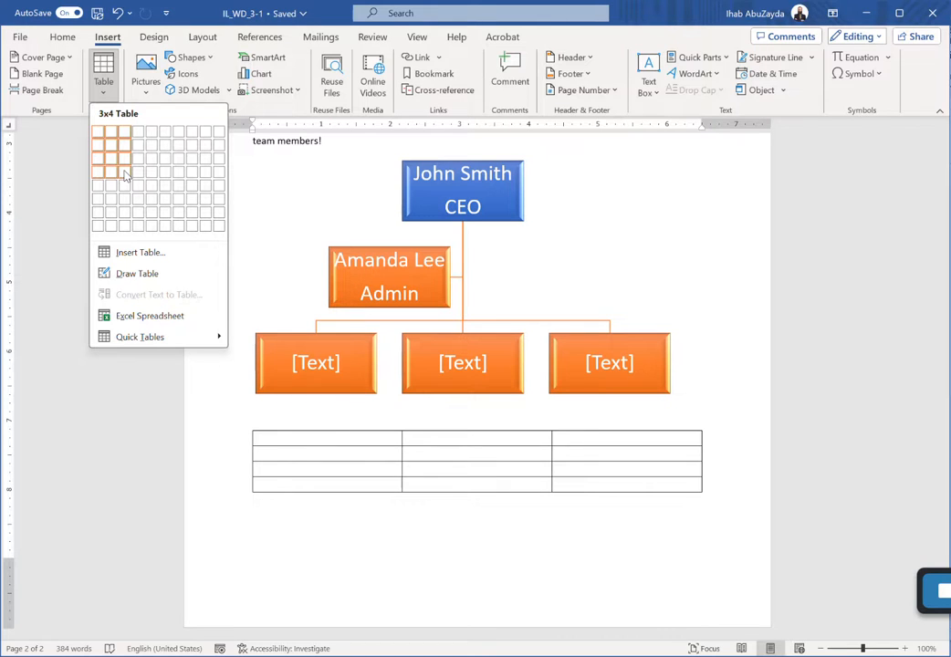
click(126, 175)
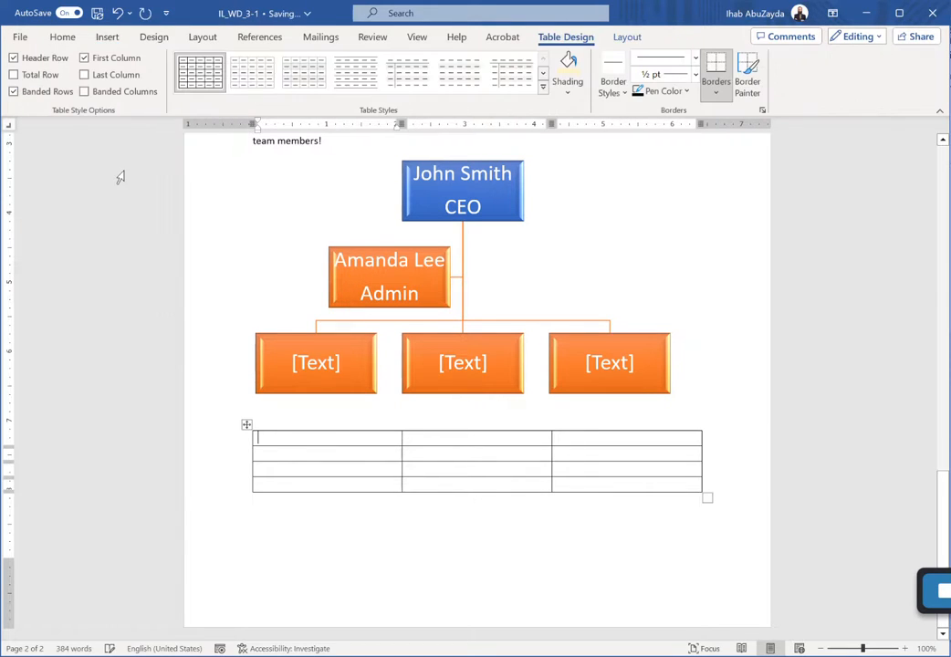
Step: Apply the orange grid table style with a solid orange header row and first column to the whole new table
click(246, 425)
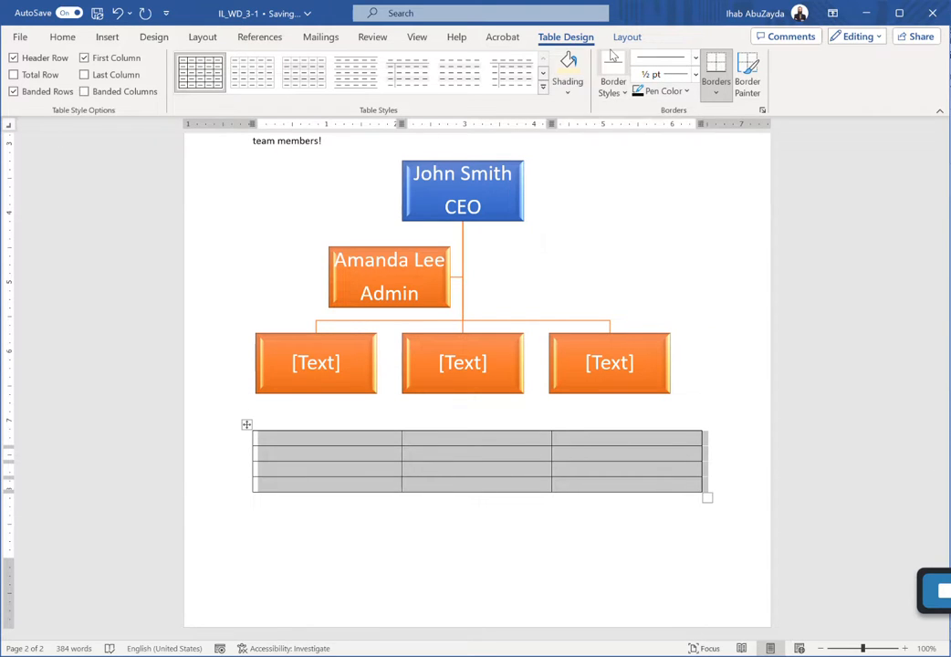
click(545, 92)
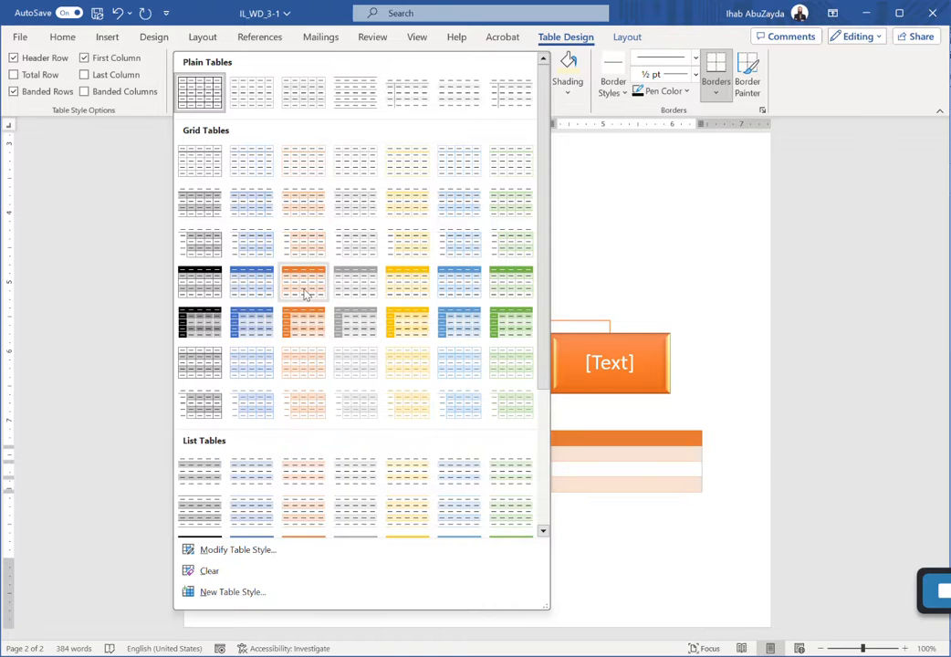
click(307, 334)
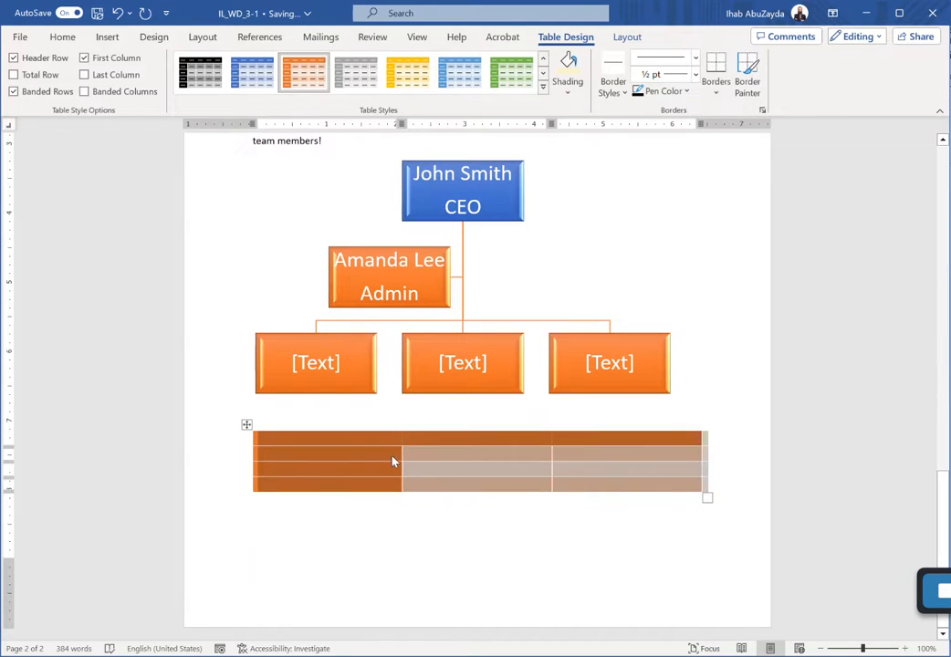
Step: Enter the column headings Careers, Location and Cost in the first row of the new table
click(335, 448)
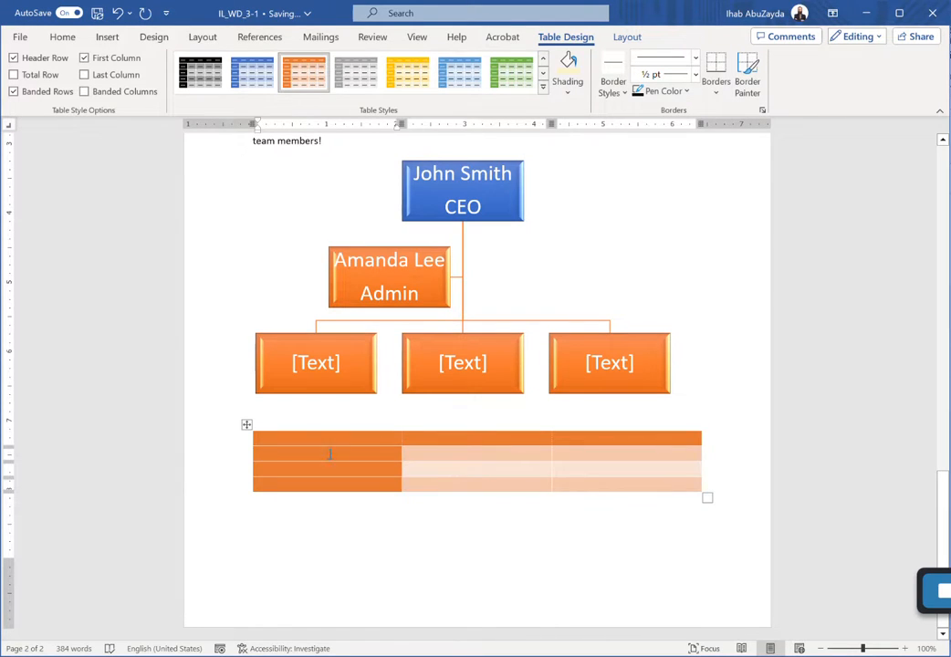
scroll(471, 381, up, 4)
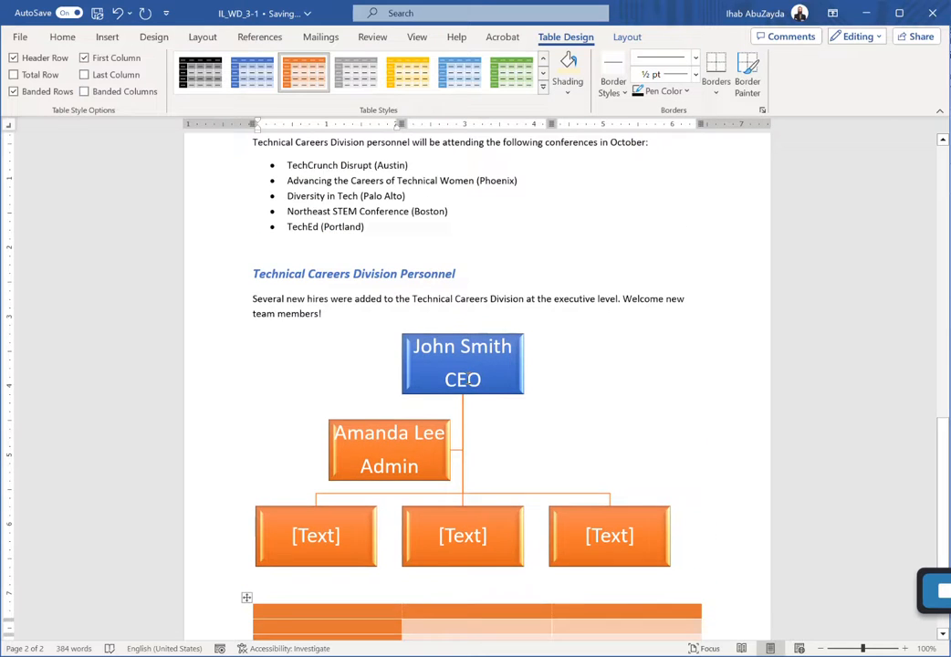
scroll(465, 420, up, 15)
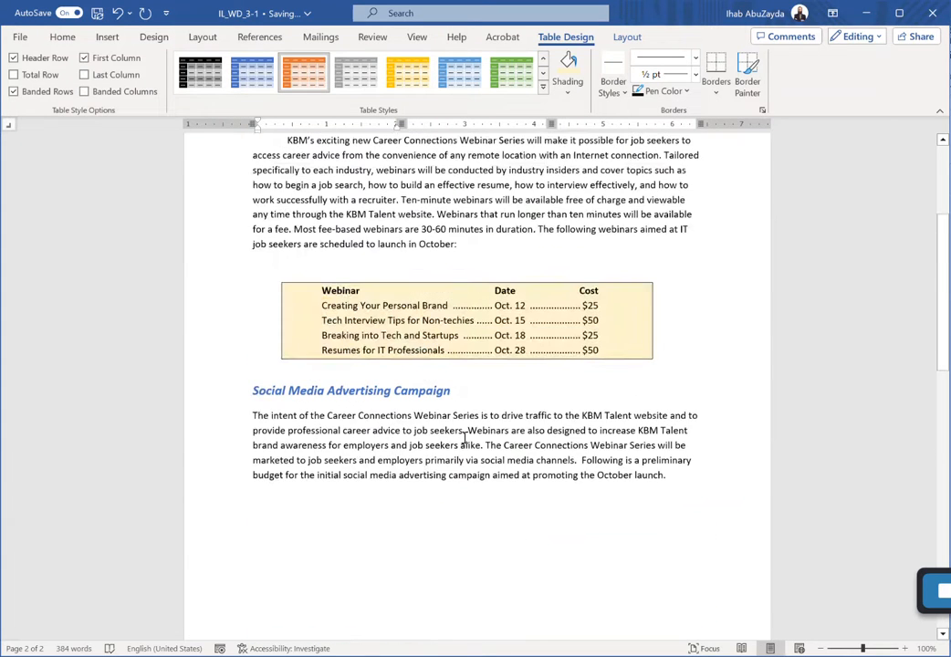
scroll(465, 440, up, 1)
scroll(463, 440, down, 16)
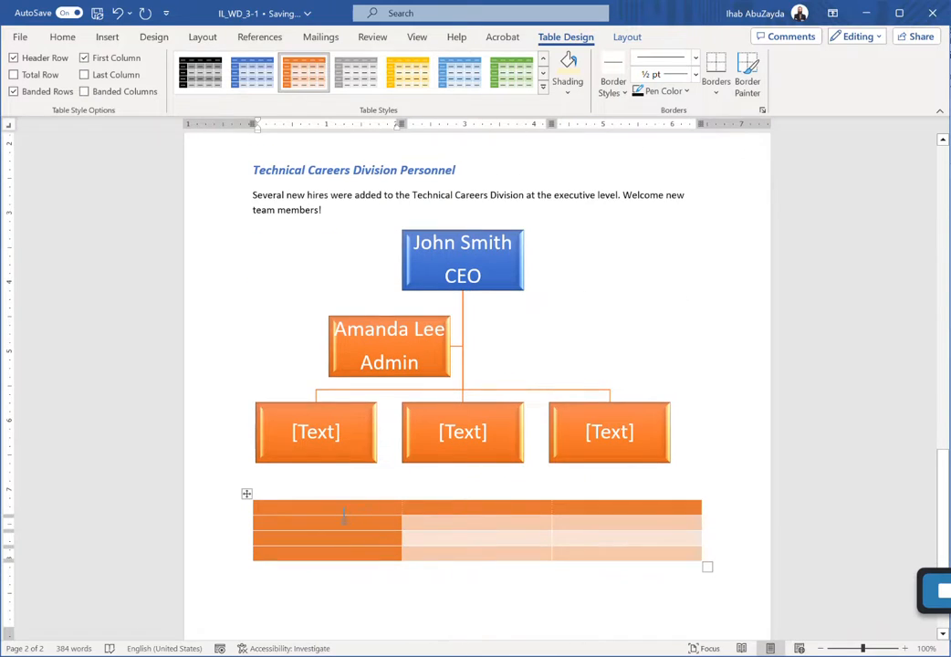
text(Careers)
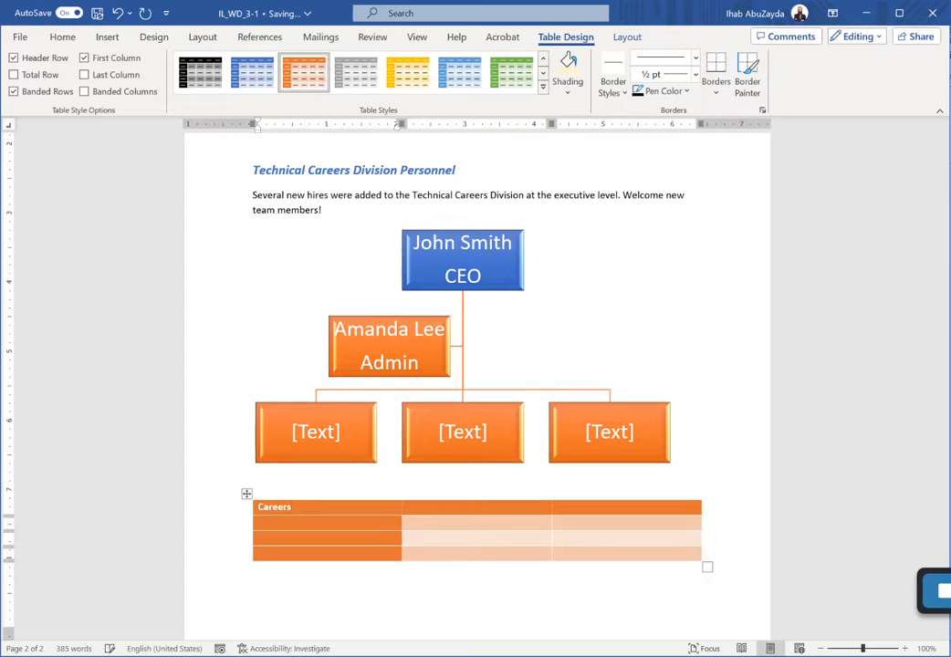
key(Tab)
text(Location)
key(Tab)
text(Cos)
Step: Fill the row below the column headings with Engineering, Atlanta and 1000
click(372, 519)
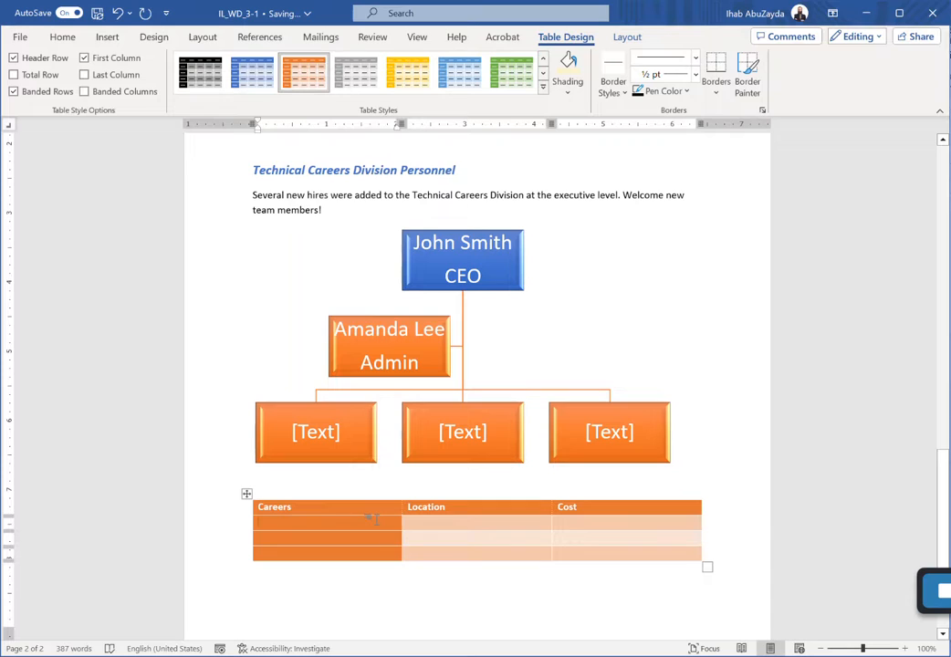
text(Engineering)
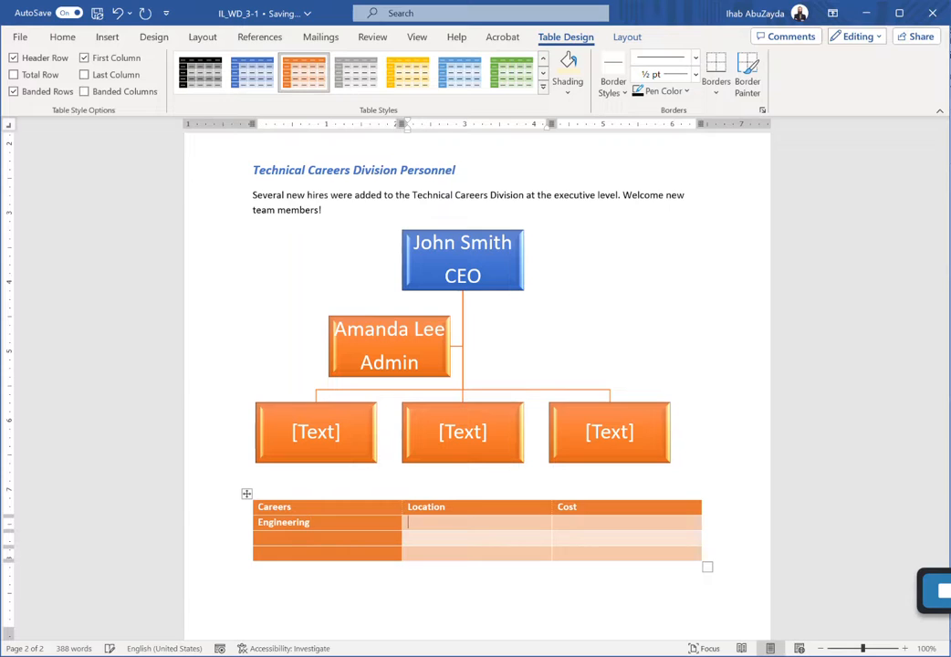
key(Tab)
text(Atlanta)
key(Tab)
text(1000)
Step: Fill the row below Engineering with IT, Richmond and 800
key(Down)
key(Left)
key(Left)
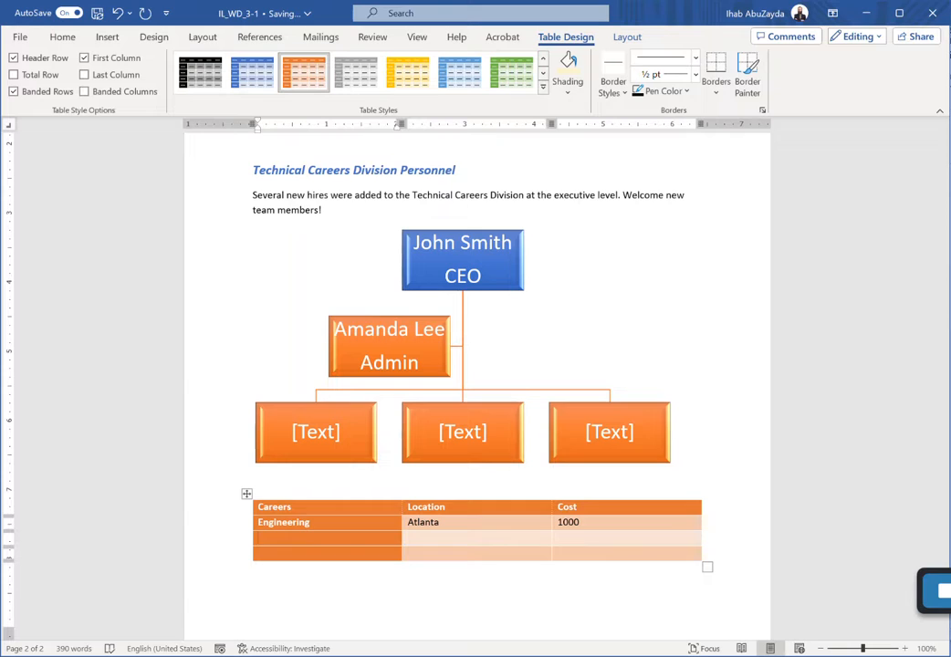
text(IT)
key(Tab)
text(Richmond)
key(Tab)
text(800)
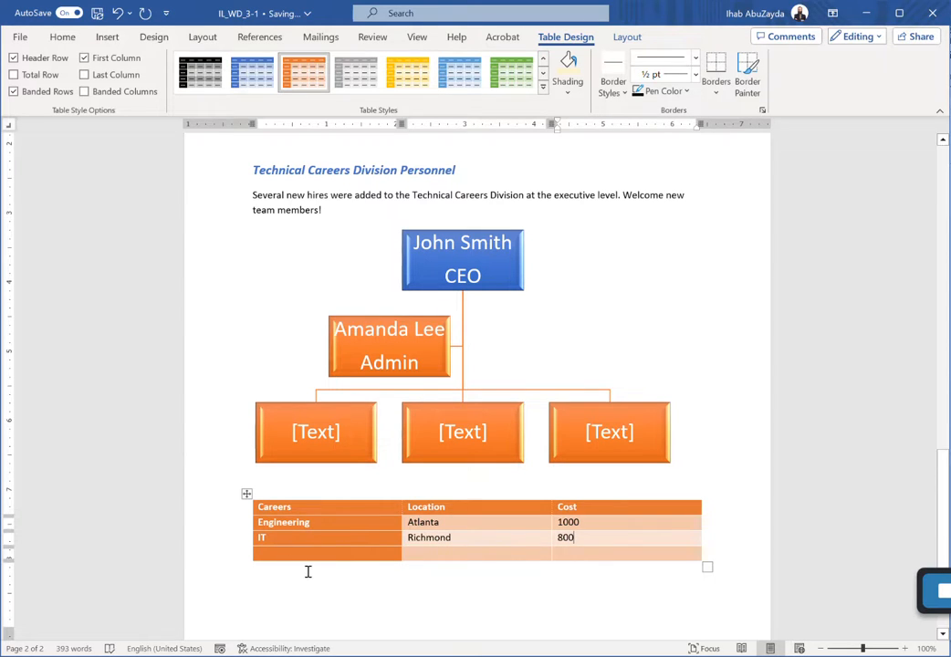
Step: Insert a new table row directly below the IT row
click(285, 538)
mouse_move(246, 546)
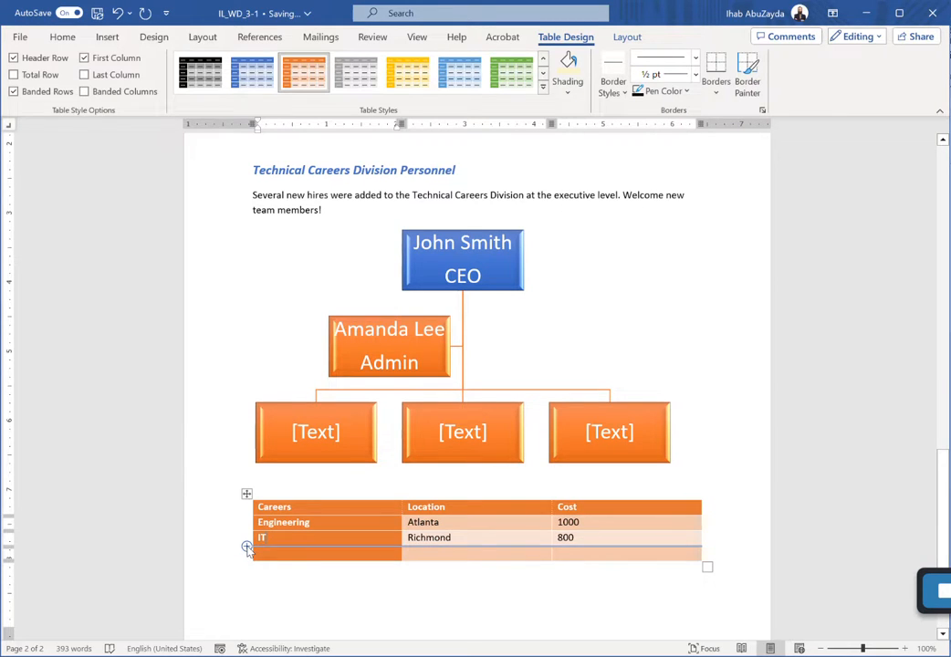
click(246, 548)
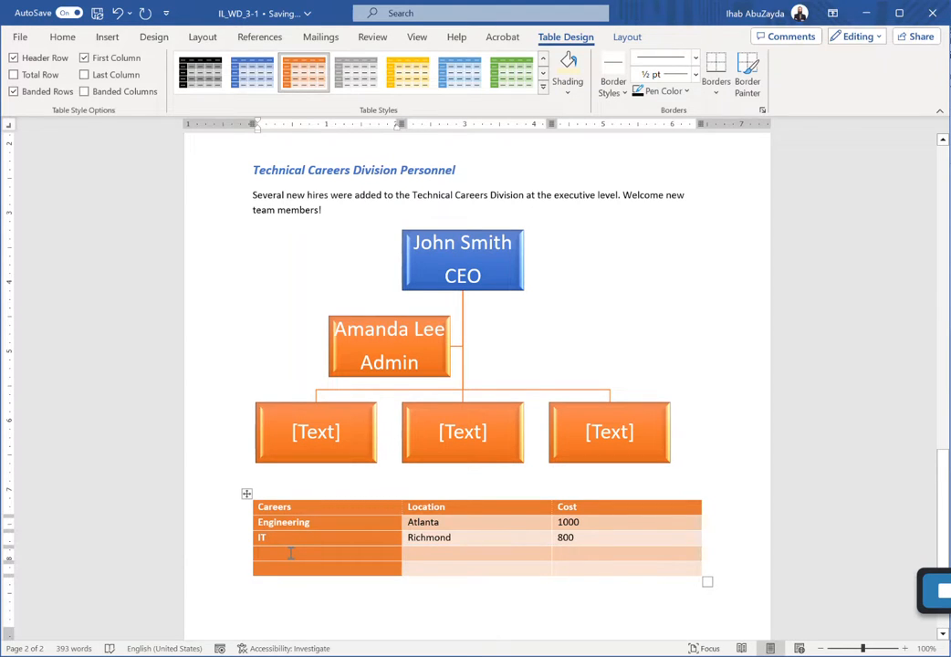
Step: Fill the row below IT with Math, Washington DC and 850
text(Math)
click(493, 555)
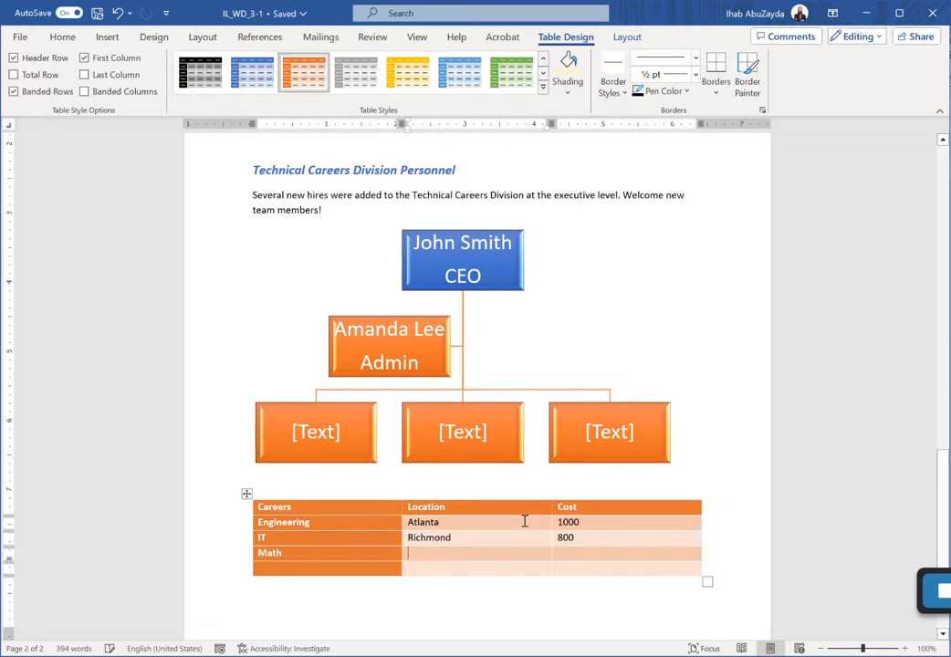
text(DC)
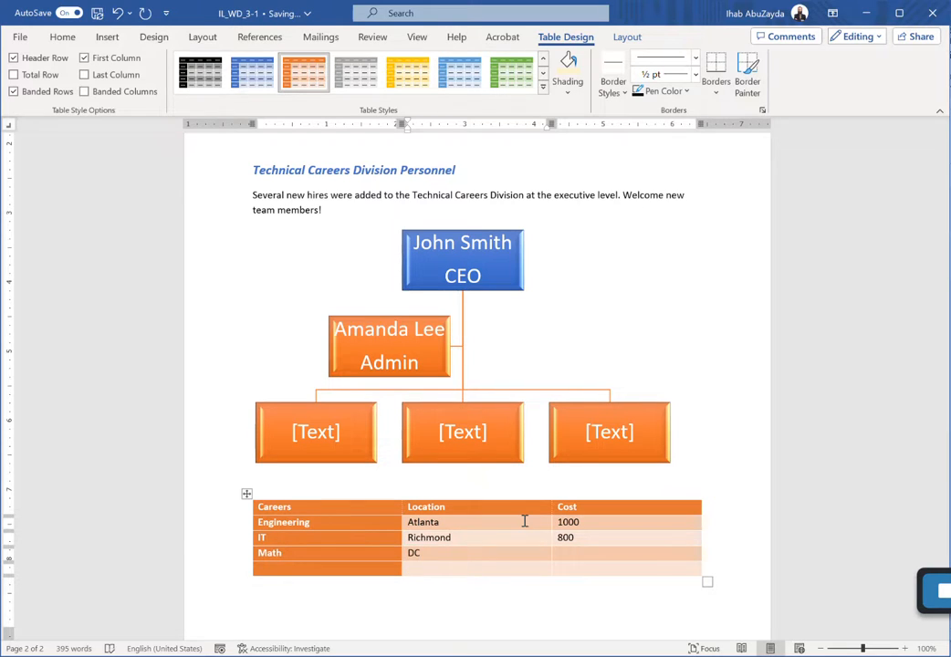
key(BackSpace)
key(BackSpace)
text(Washington DC)
key(Tab)
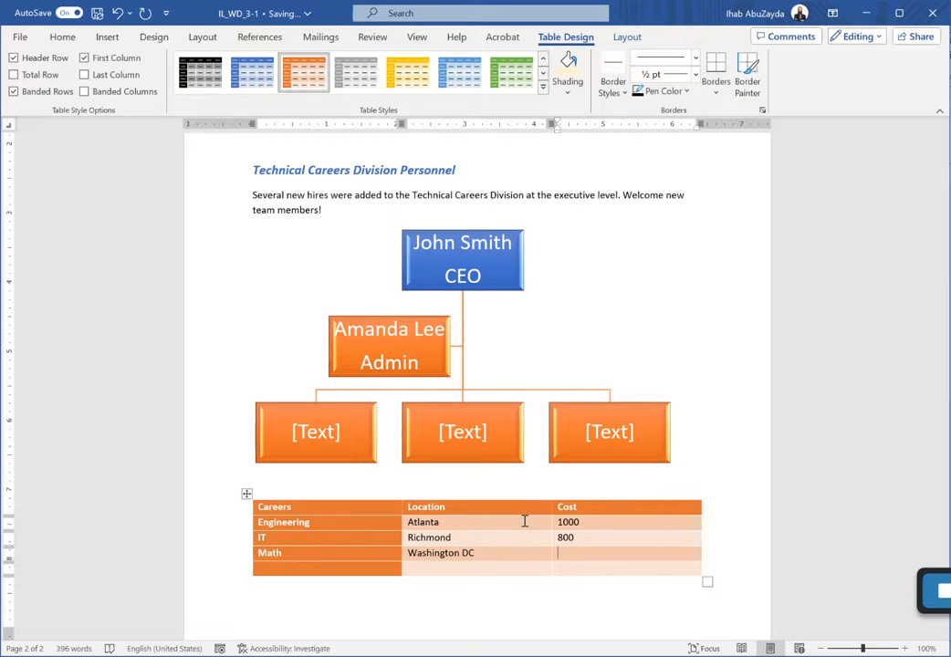
text(850)
Step: Center the Location and Cost columns of the careers table horizontally and vertically, from the header row through the last row
click(299, 569)
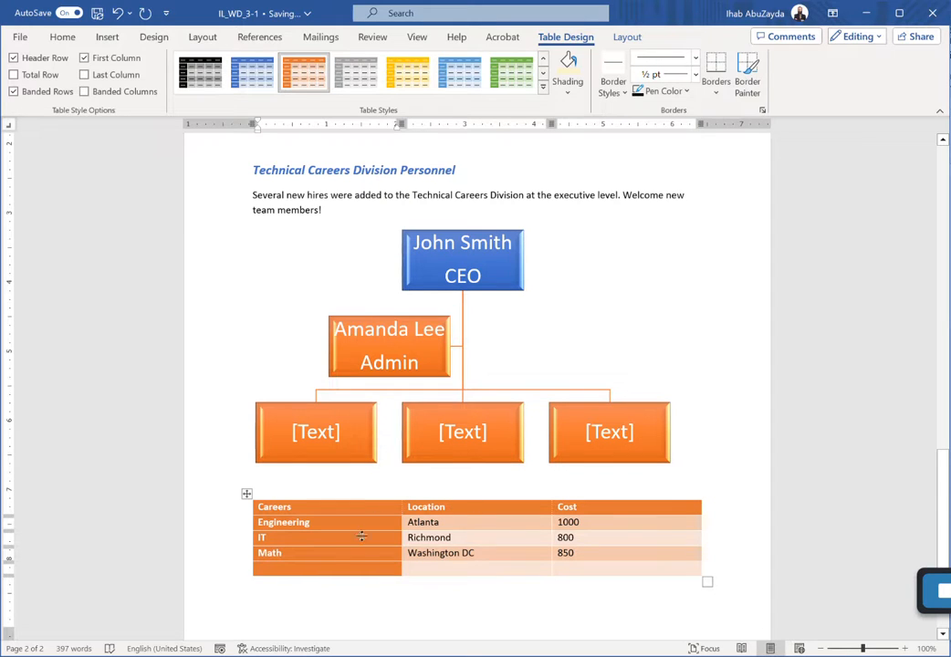
click(584, 566)
click(414, 506)
drag(408, 507, 604, 553)
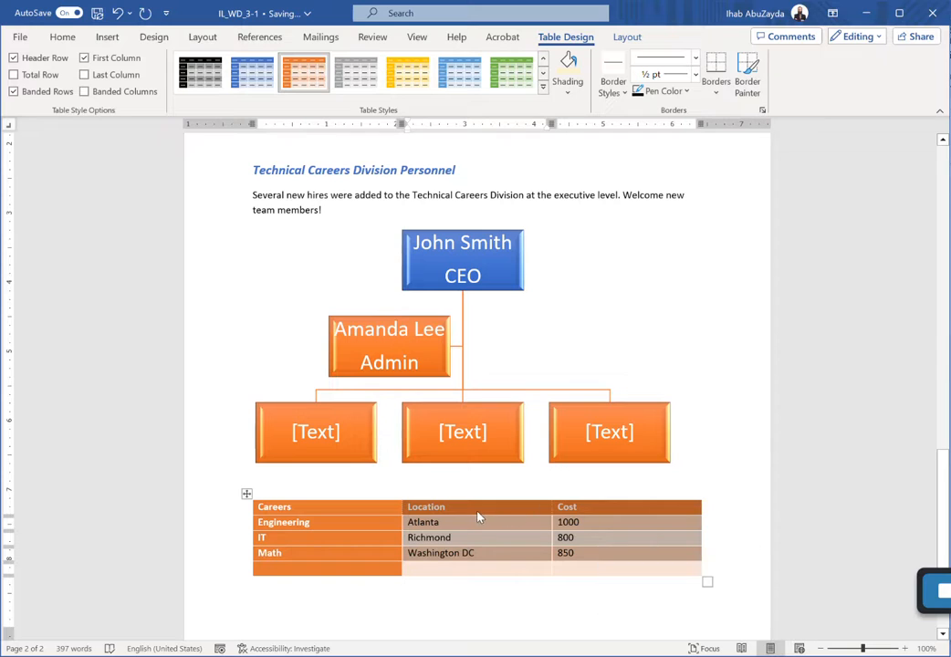
click(415, 507)
click(405, 508)
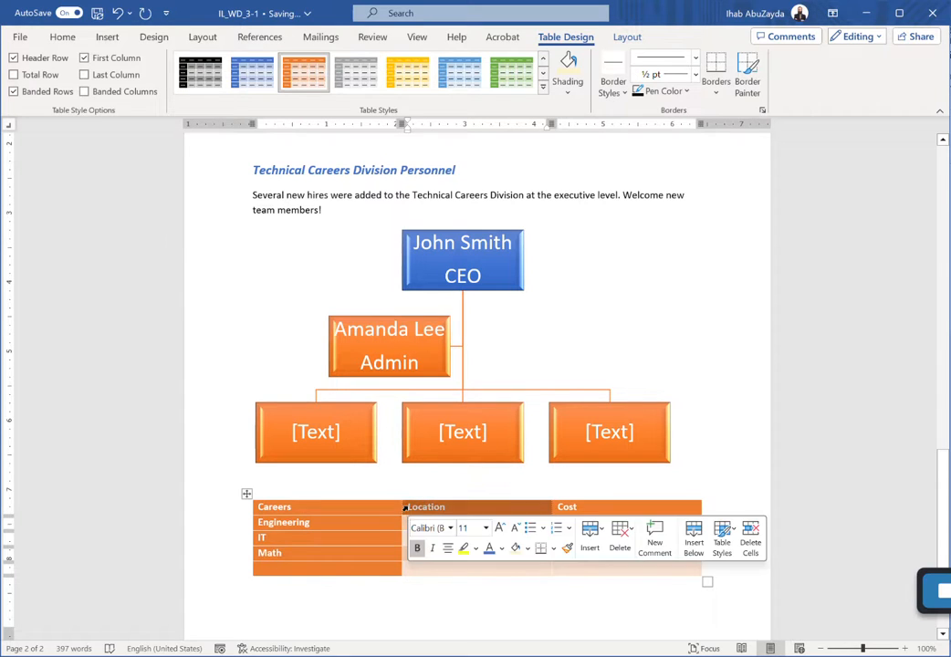
key(shift+Right)
key(shift+Down)
key(shift+Down)
key(shift+Down)
key(shift+Down)
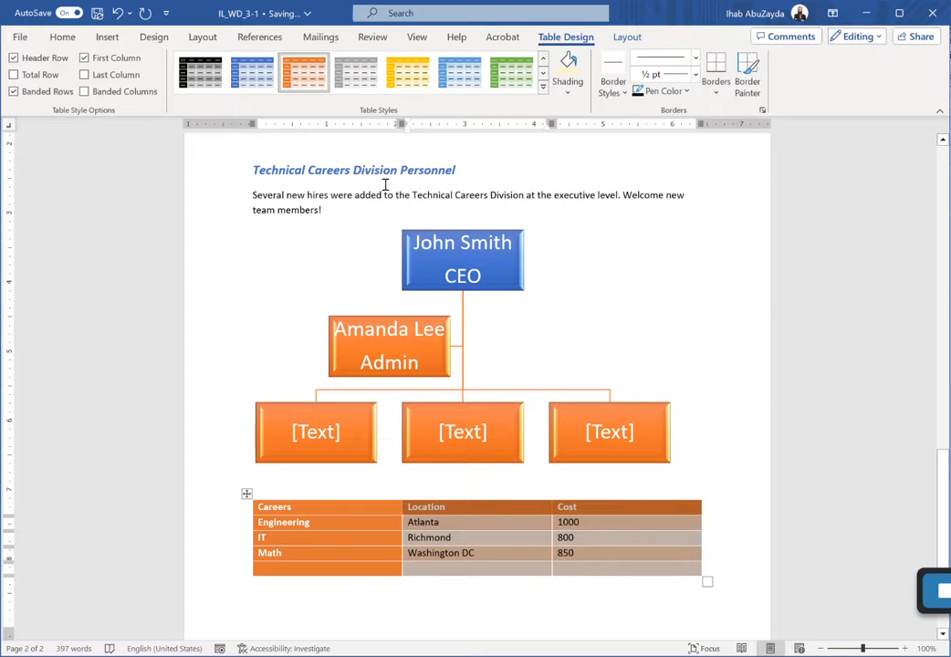
click(639, 38)
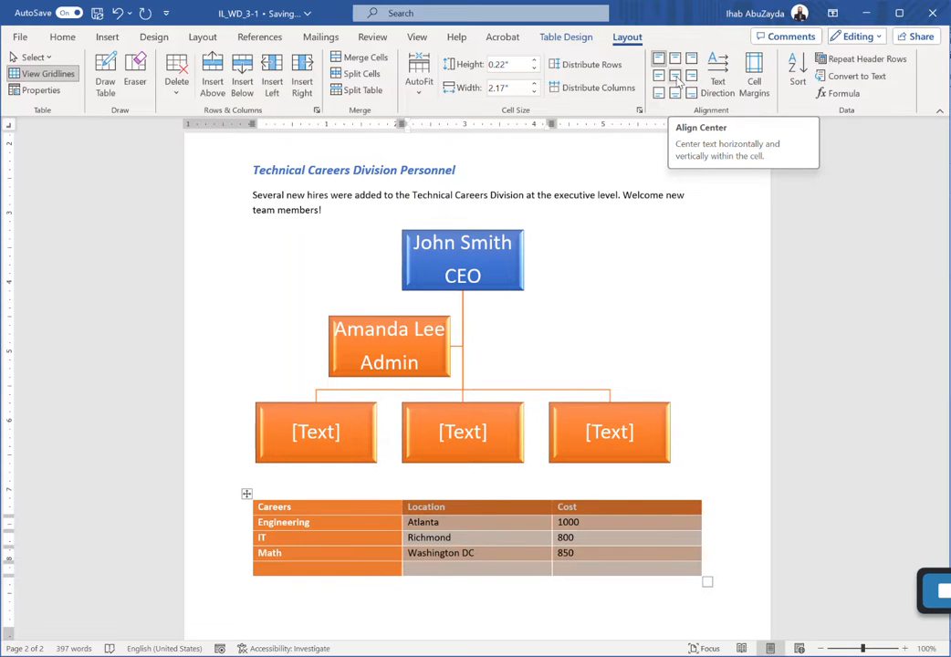
click(675, 77)
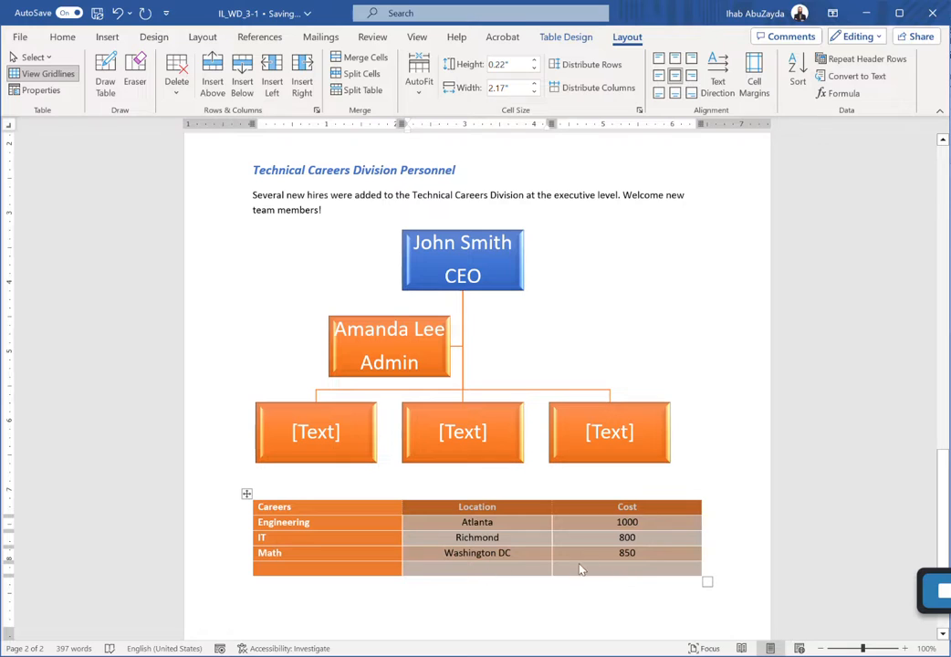
Step: Insert the formula =SUM(ABOVE) in the Cost cell of the careers table's last row
click(603, 567)
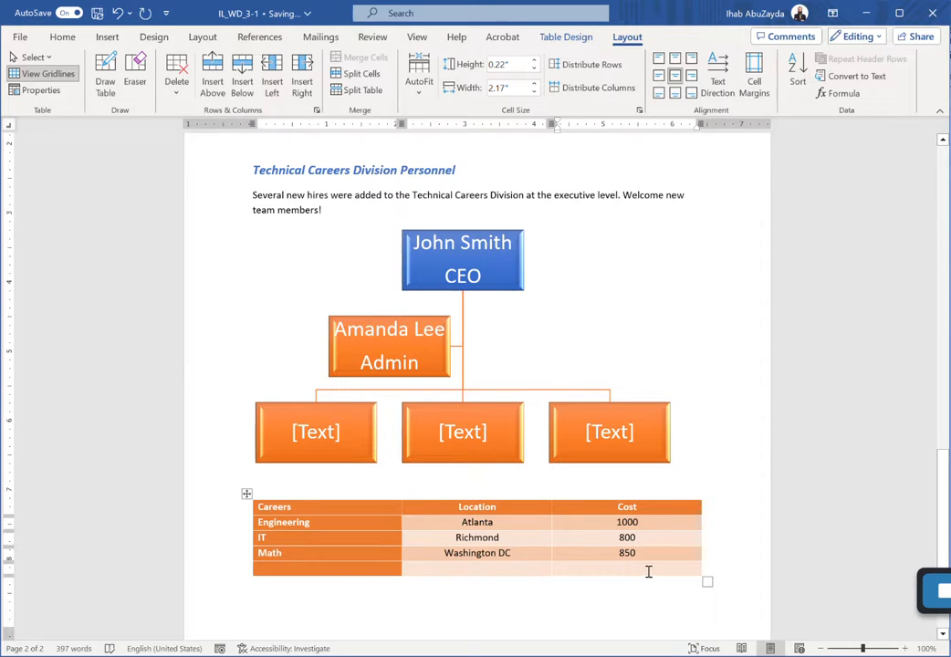
click(841, 95)
drag(415, 264, 394, 206)
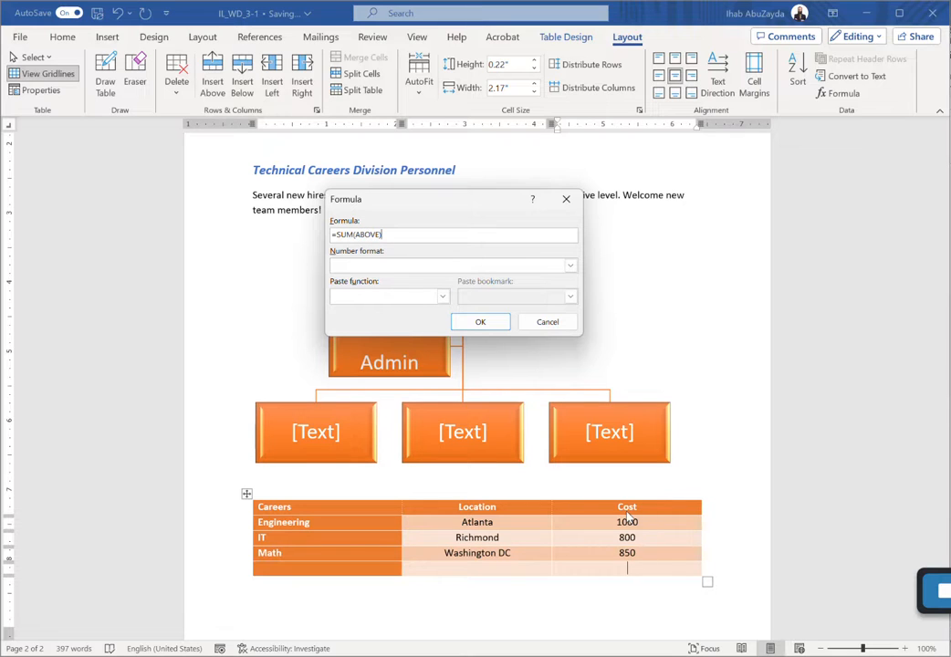
click(480, 323)
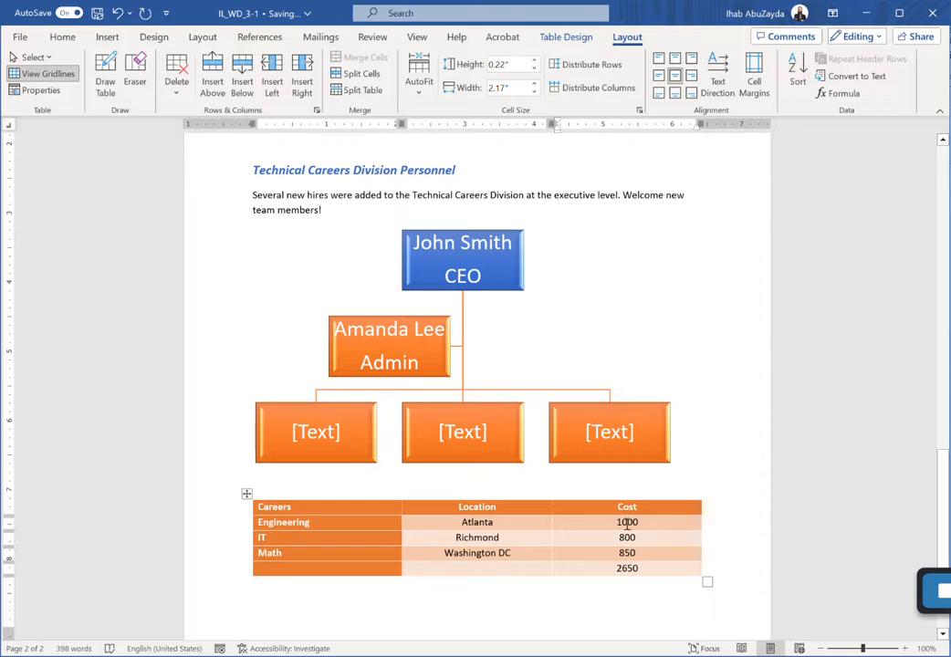
Step: Label the last row Total in the Careers column
click(316, 568)
text(T)
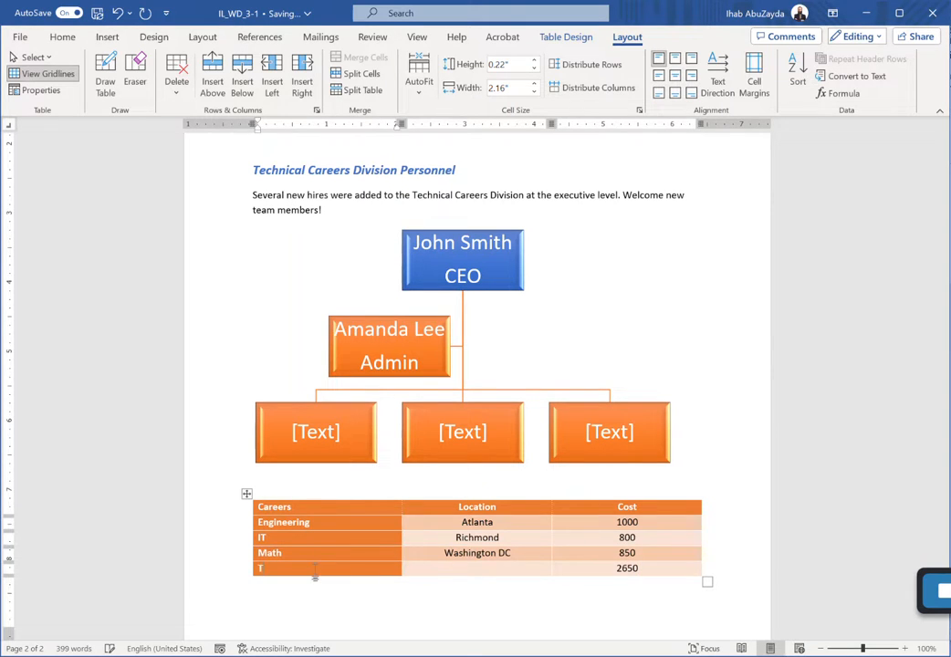
text(otal)
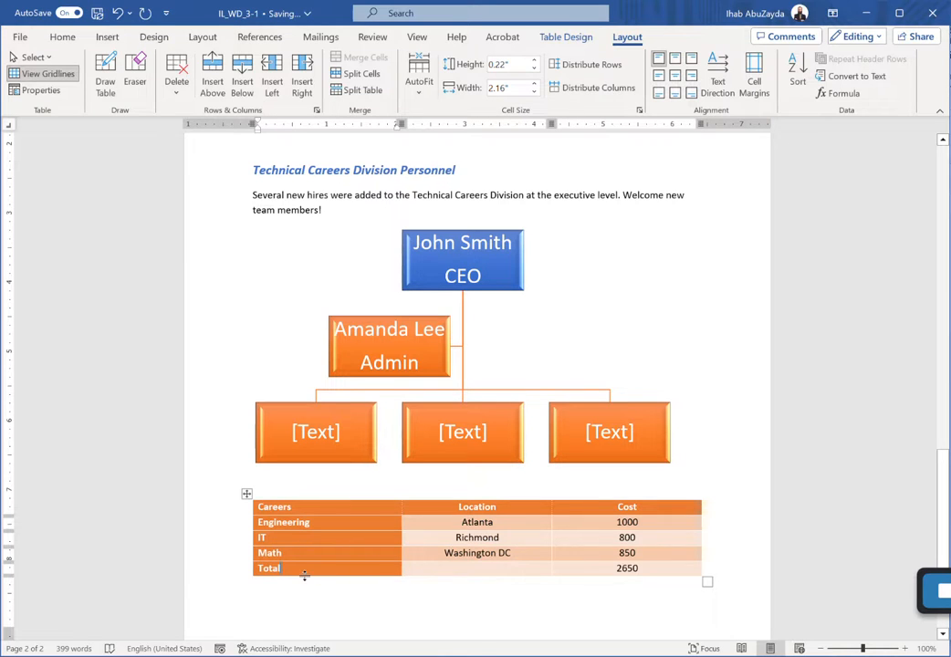
Step: Format all the text in the Total row as bold with a dark green theme font color
drag(254, 569, 444, 568)
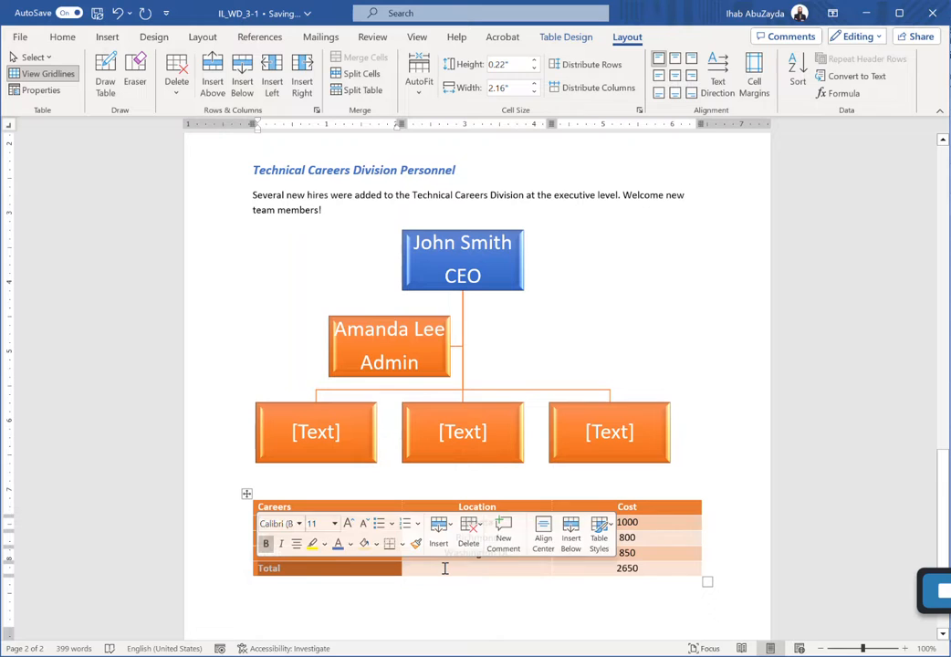
key(shift+Right)
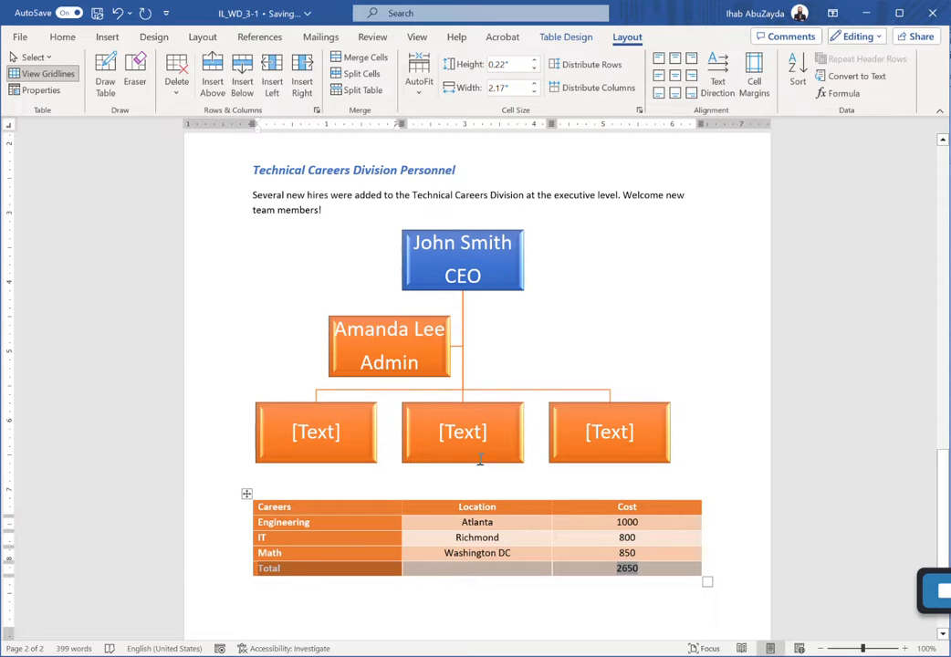
click(62, 37)
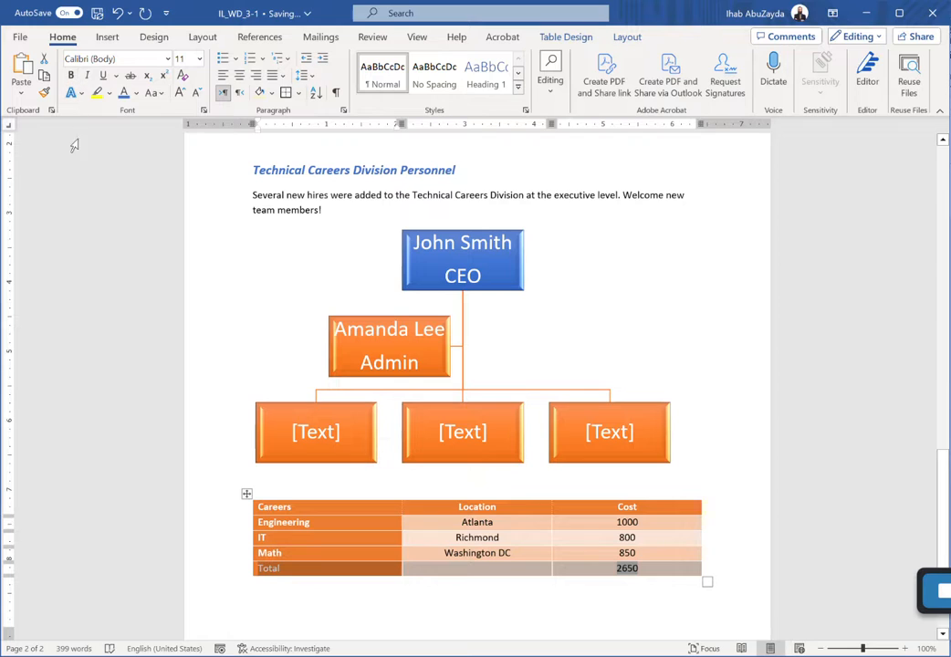
click(73, 76)
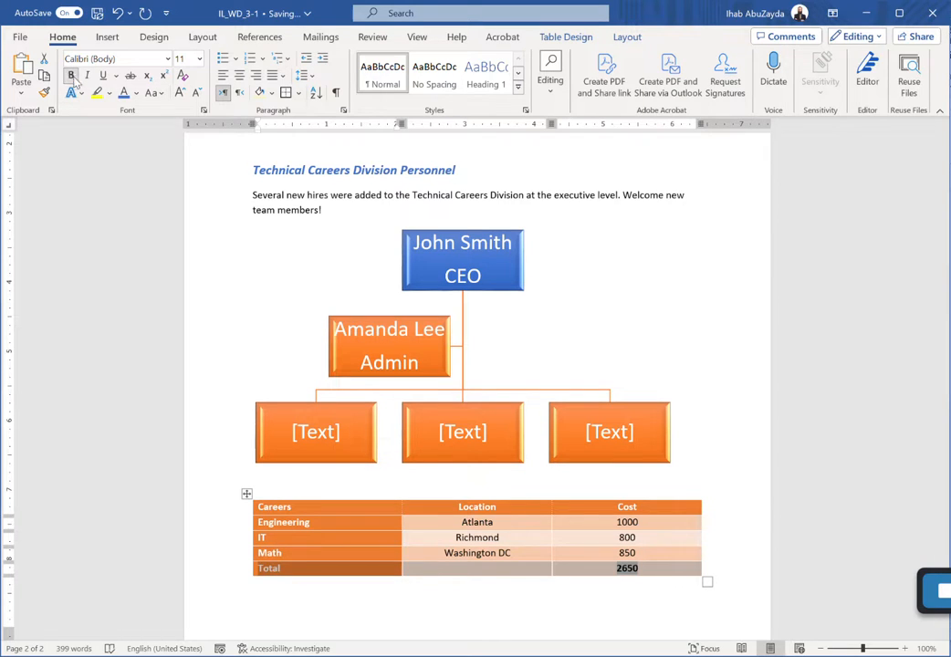
click(136, 94)
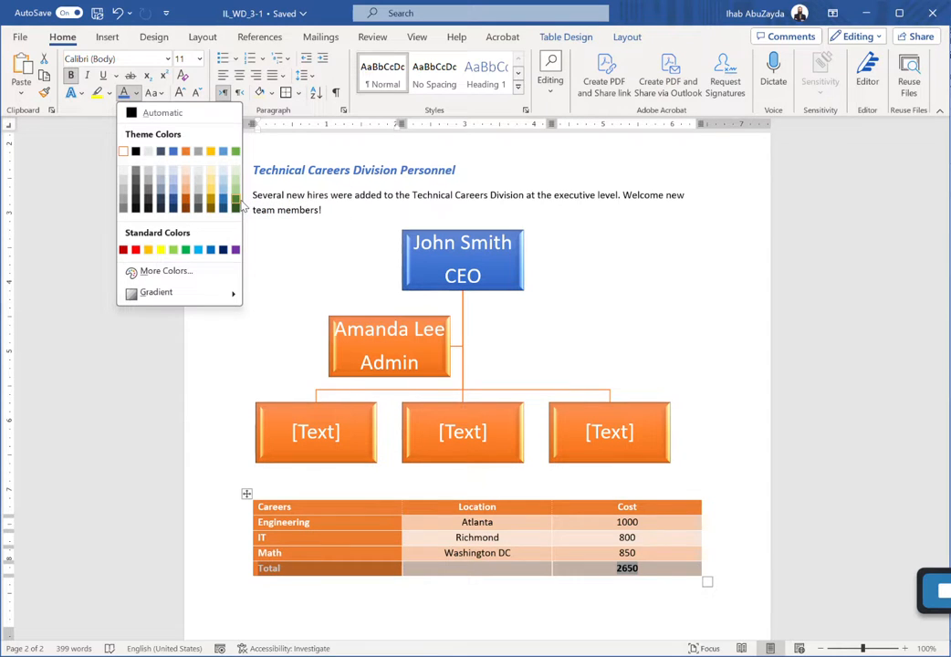
click(236, 205)
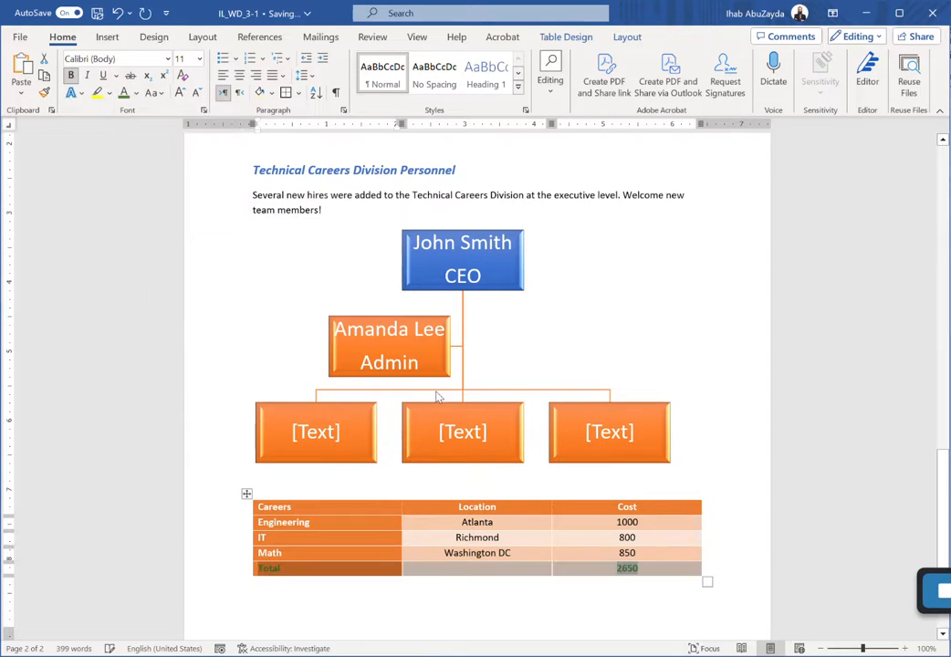
click(505, 557)
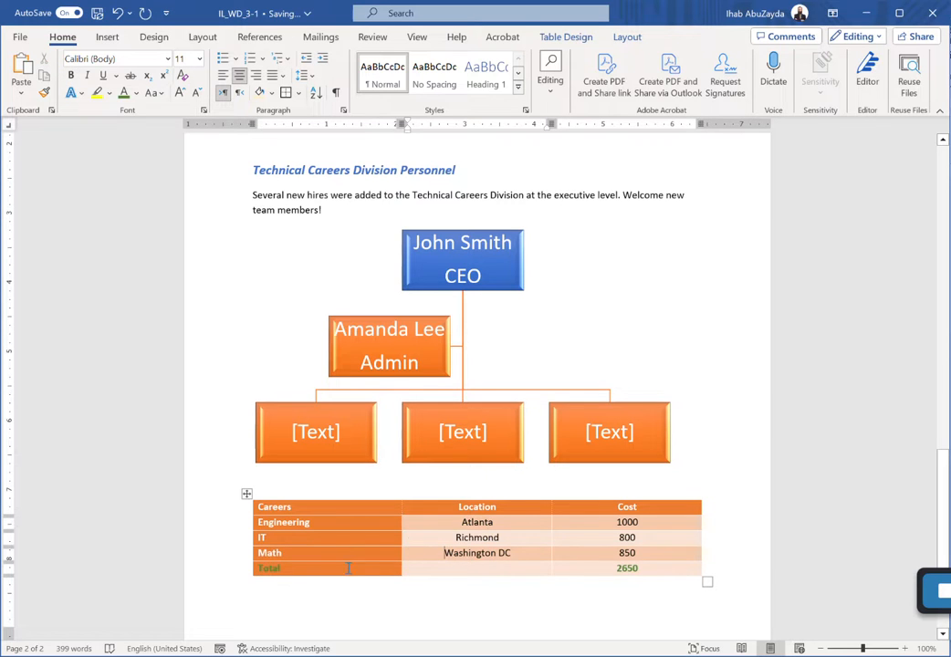
scroll(361, 548, down, 1)
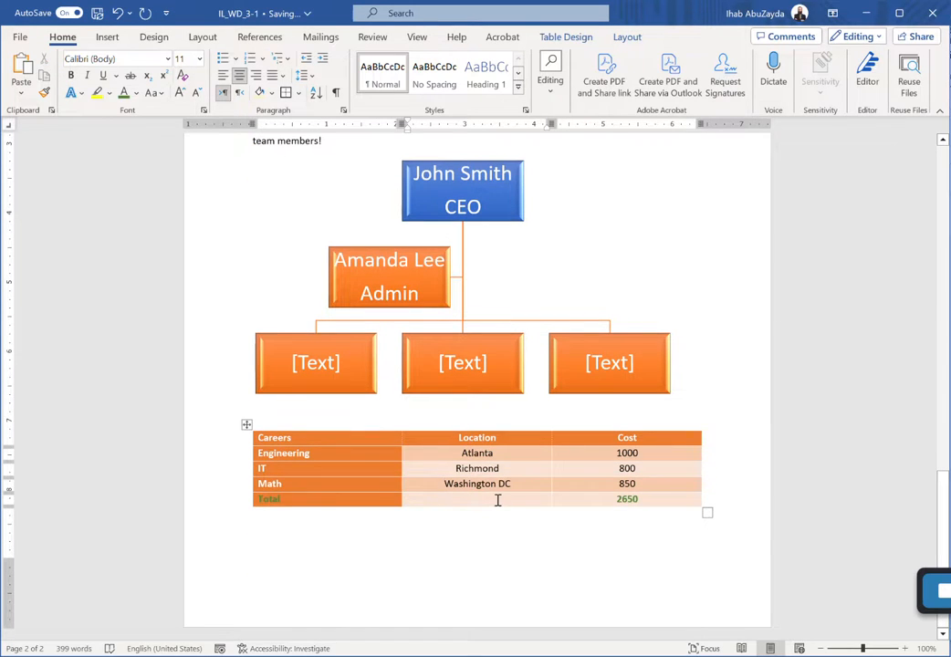